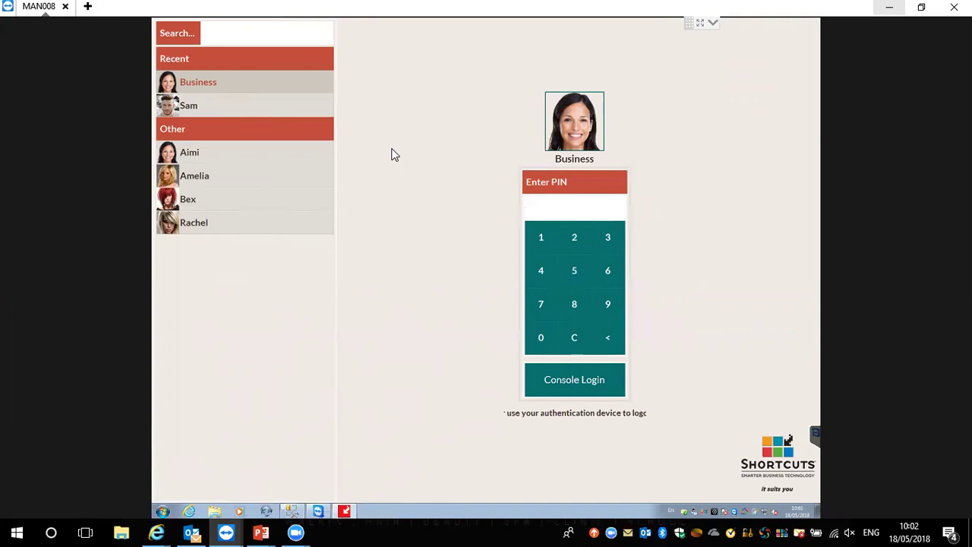
Log in as the Business user with the PIN, retrying after Access Denied, and open Stock Products
text(****)
key(Return)
key(Return)
text(****)
key(Return)
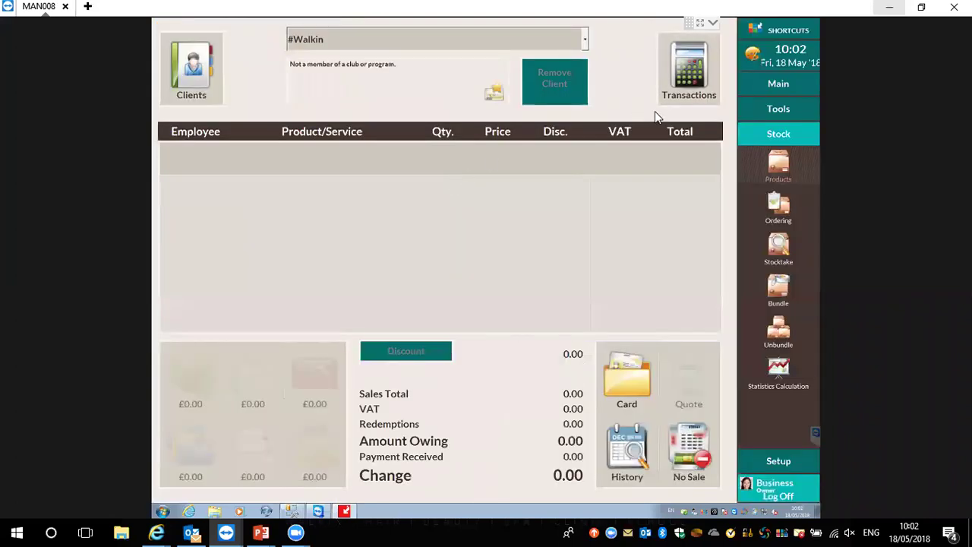
click(778, 165)
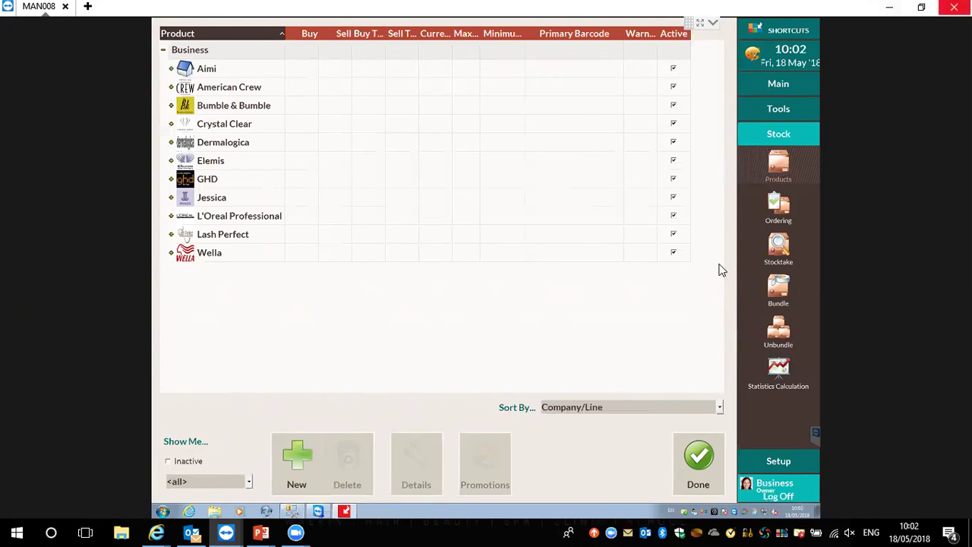
Group the stock product list by Supplier
click(585, 409)
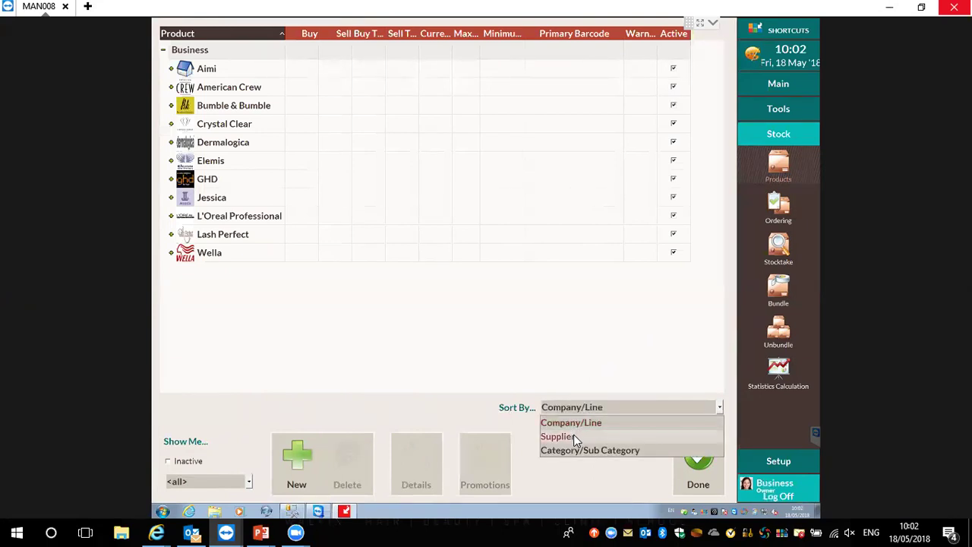
click(573, 436)
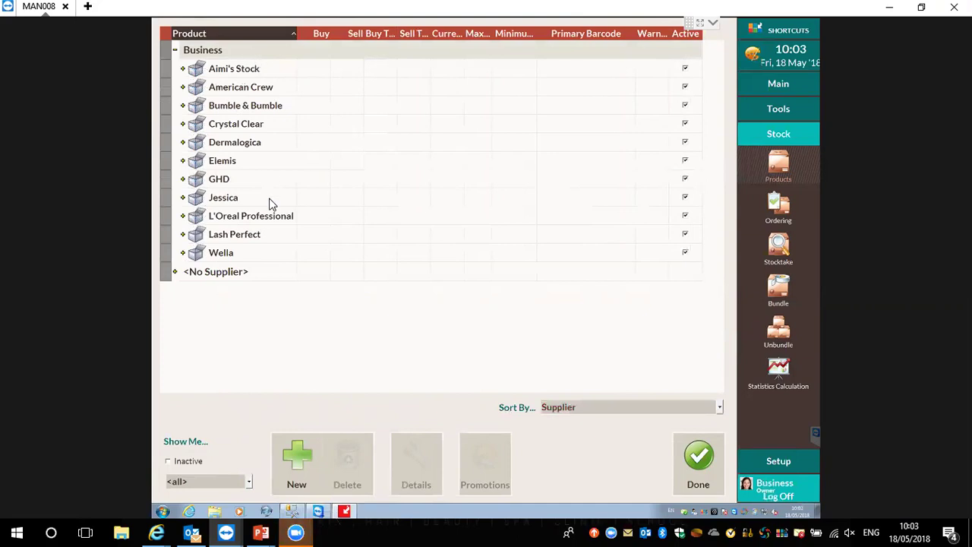
Add the supplier 'Aston & Fincher', then regroup the list by Company/Line
click(294, 461)
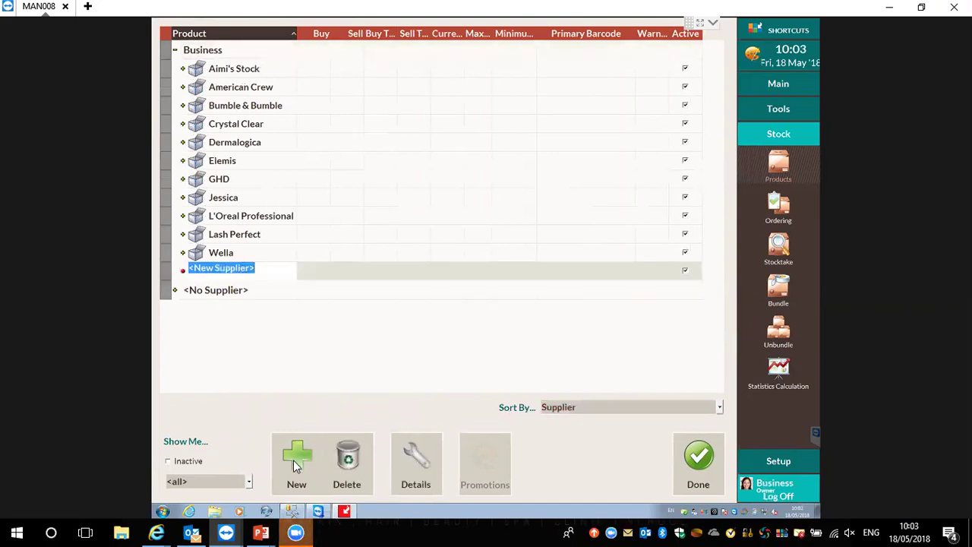
text(A)
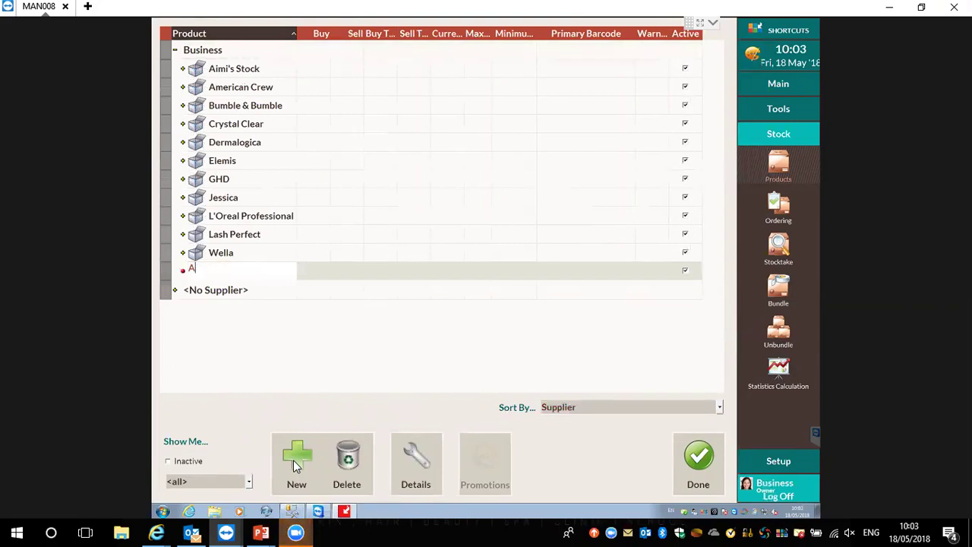
text(ston & Fincher)
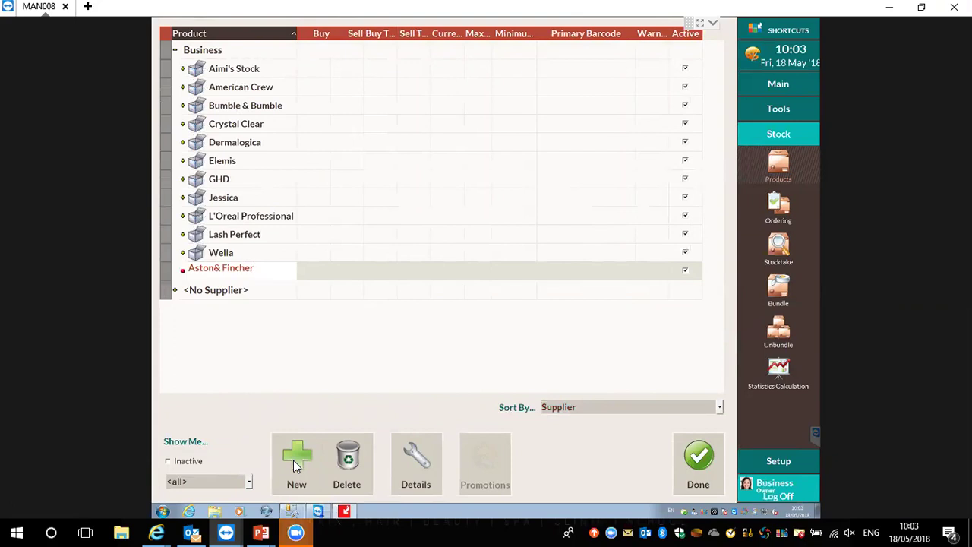
click(296, 321)
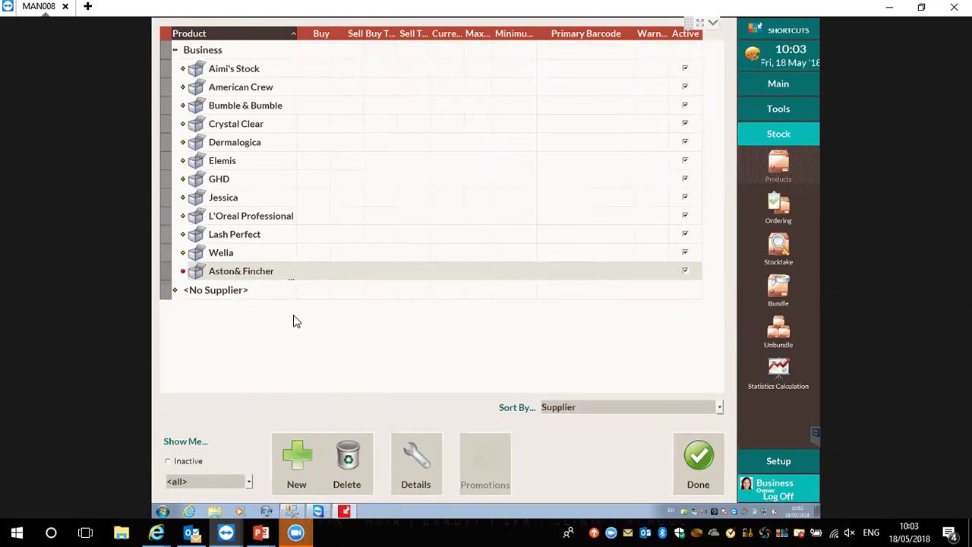
click(669, 404)
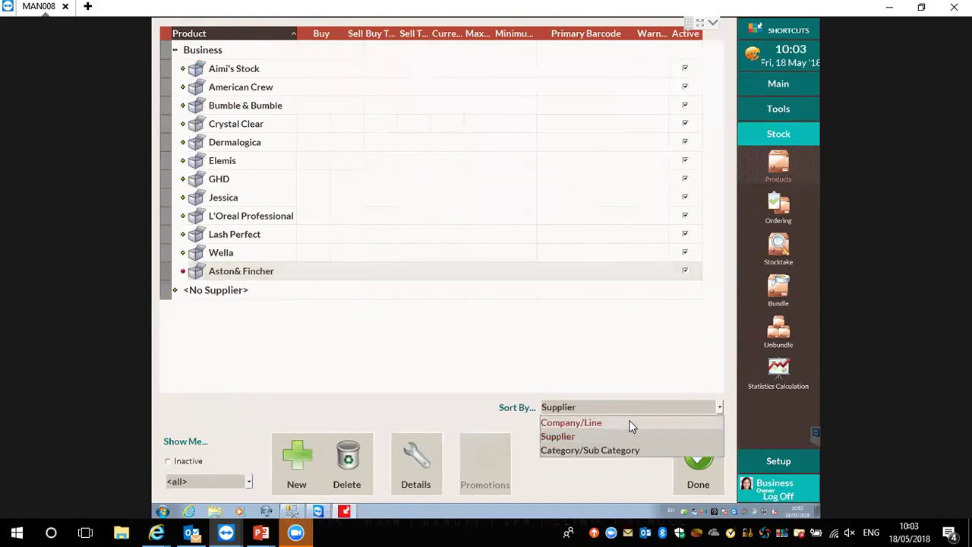
click(628, 424)
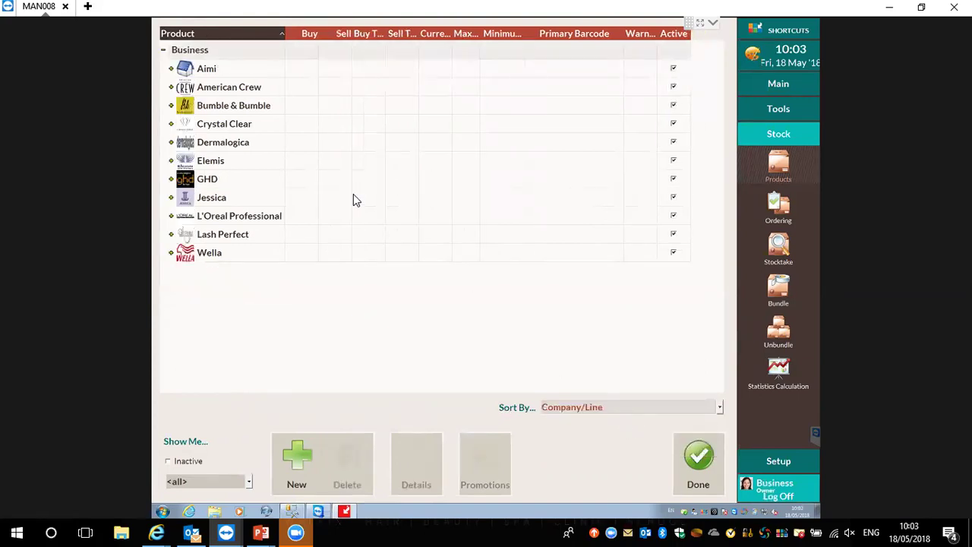
Set American Crew's default supplier to Aston& Fincher in its company details
click(212, 90)
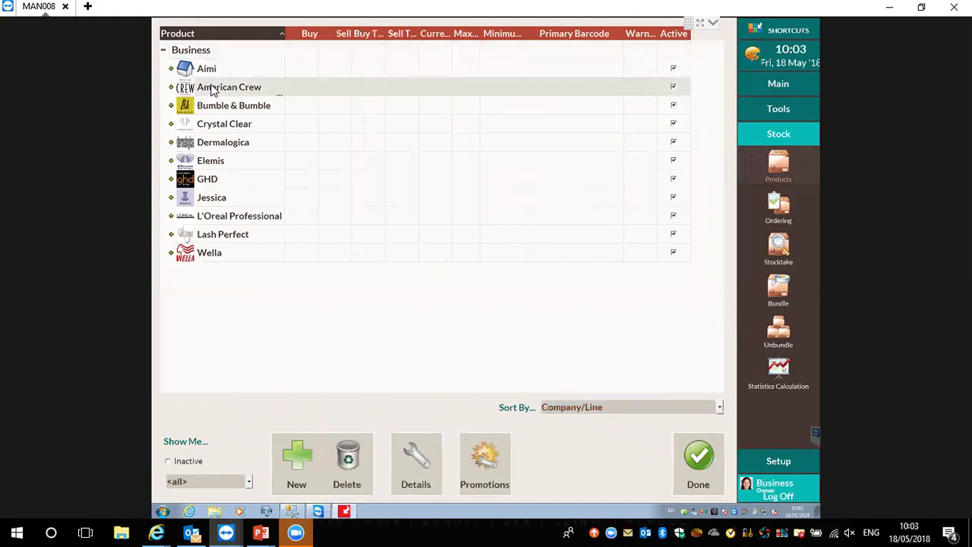
click(415, 461)
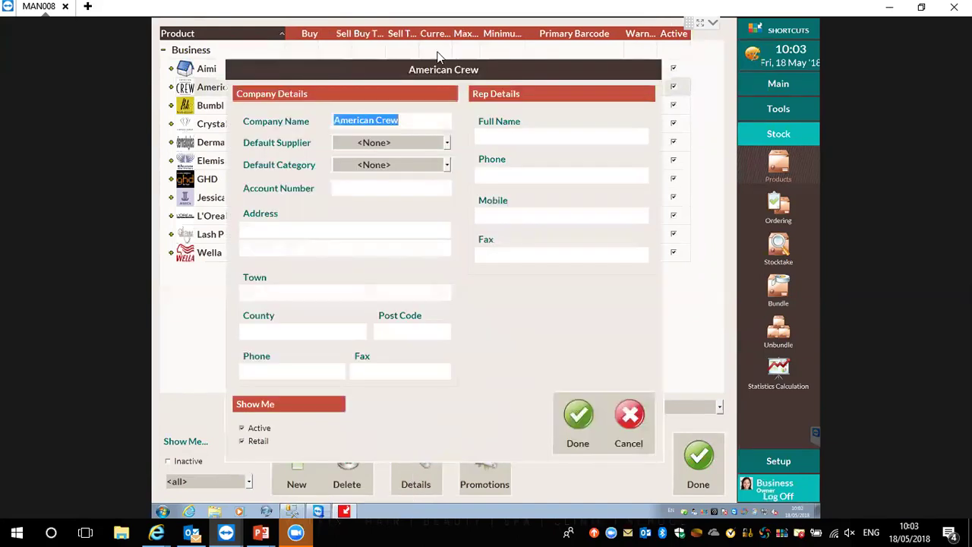
click(416, 142)
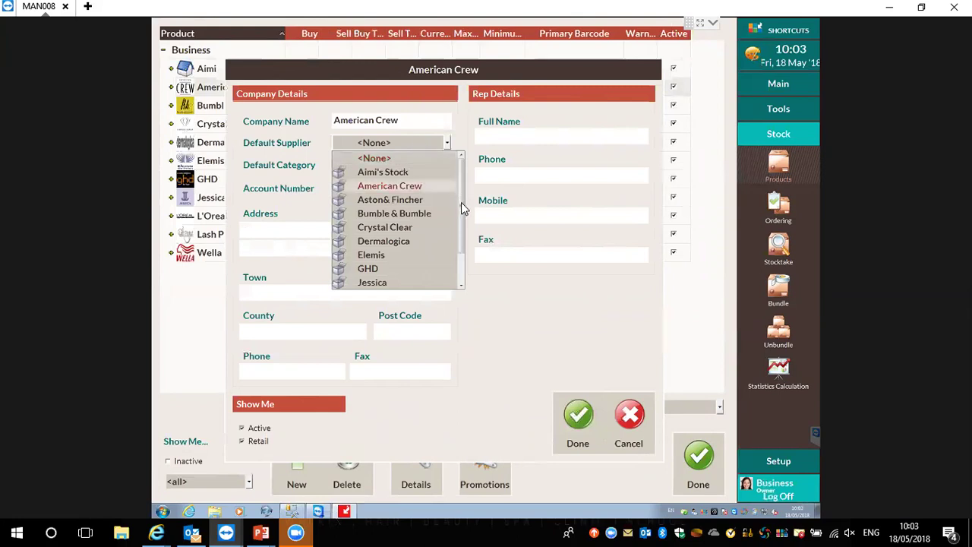
drag(461, 209, 458, 250)
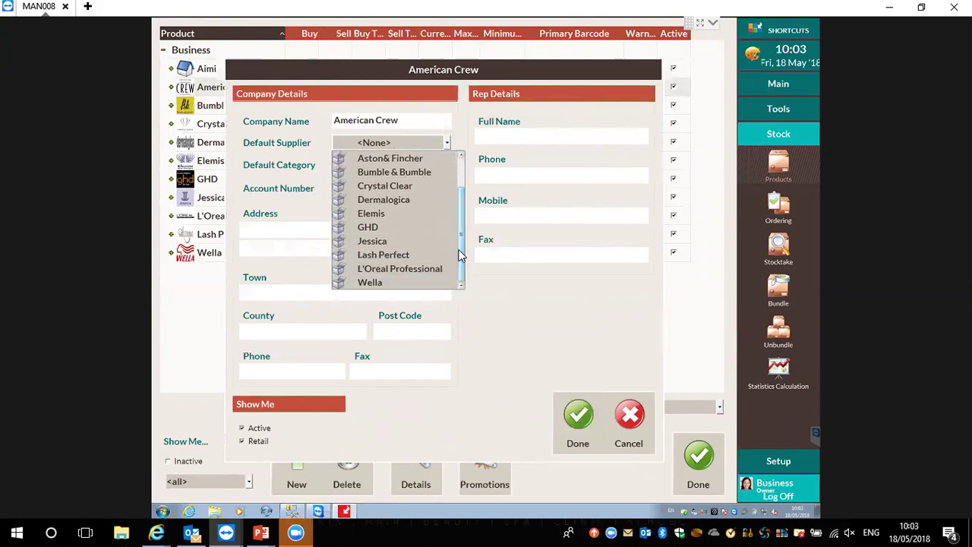
click(415, 159)
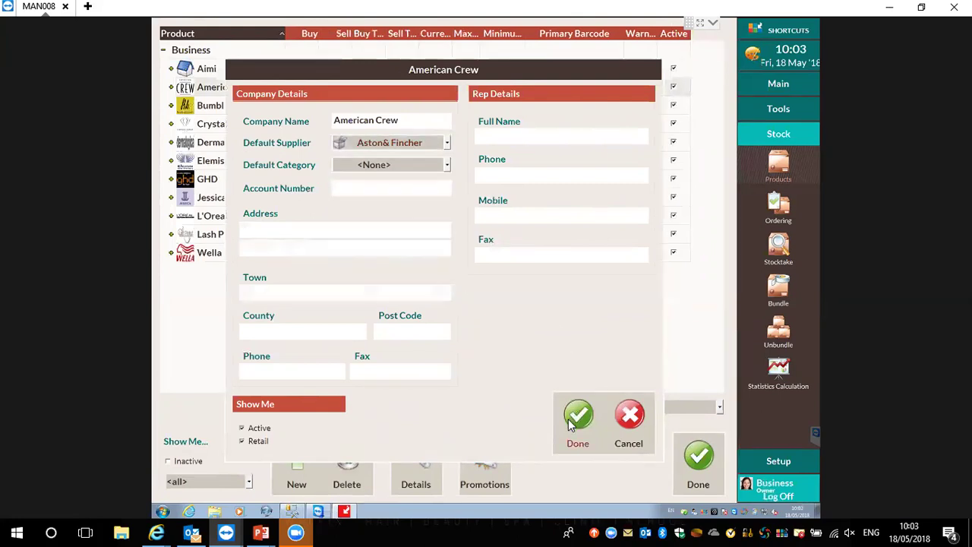
click(573, 423)
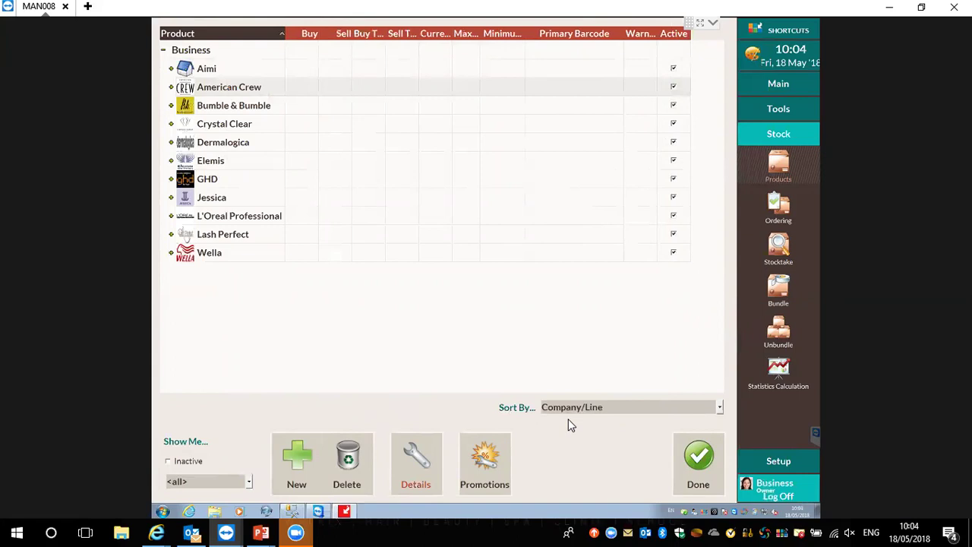
click(255, 257)
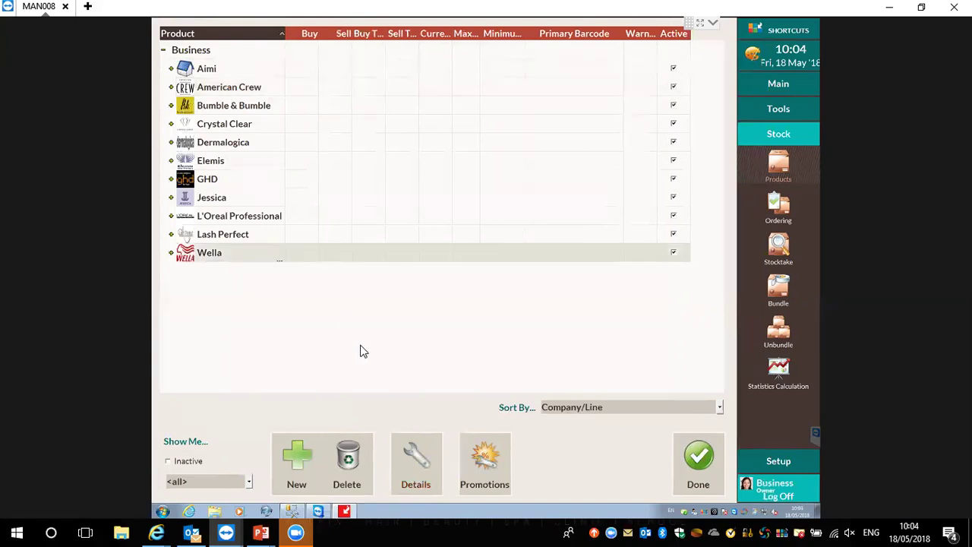
Set Wella's default supplier to Wella and keep the list grouped by Company/Line
click(404, 474)
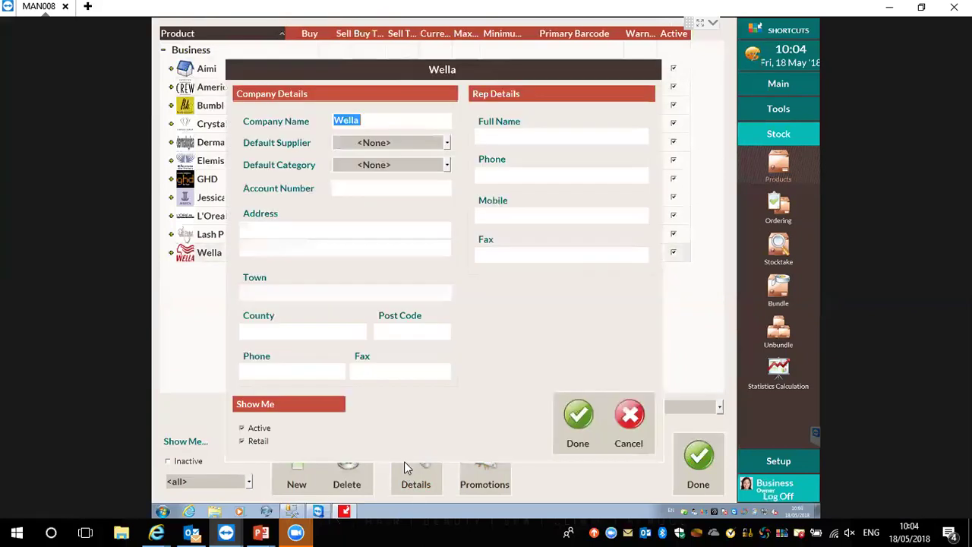
click(410, 142)
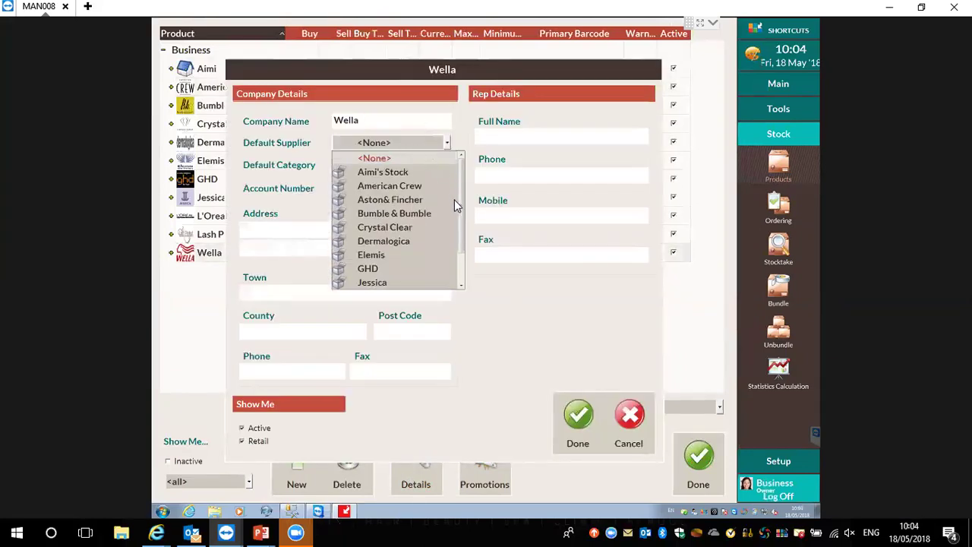
drag(464, 218, 455, 285)
click(429, 282)
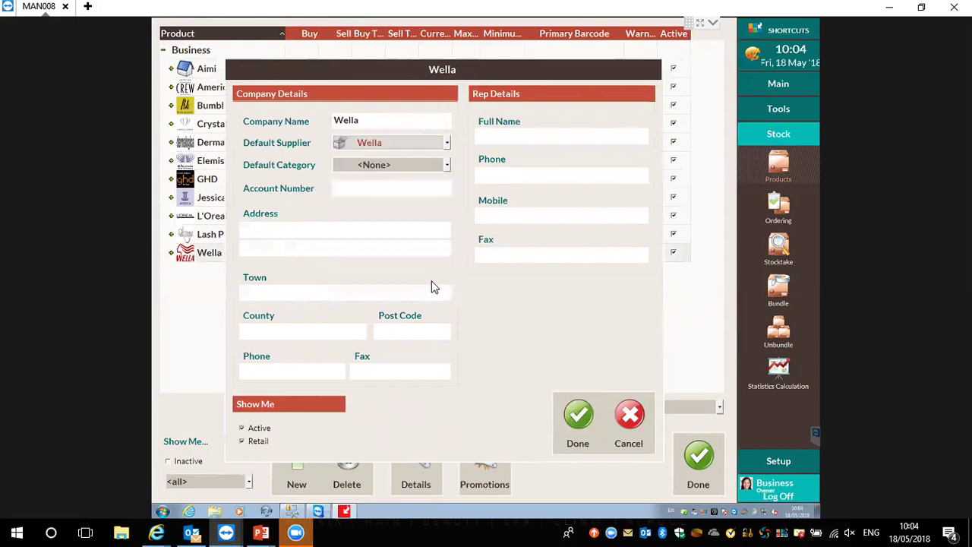
click(577, 433)
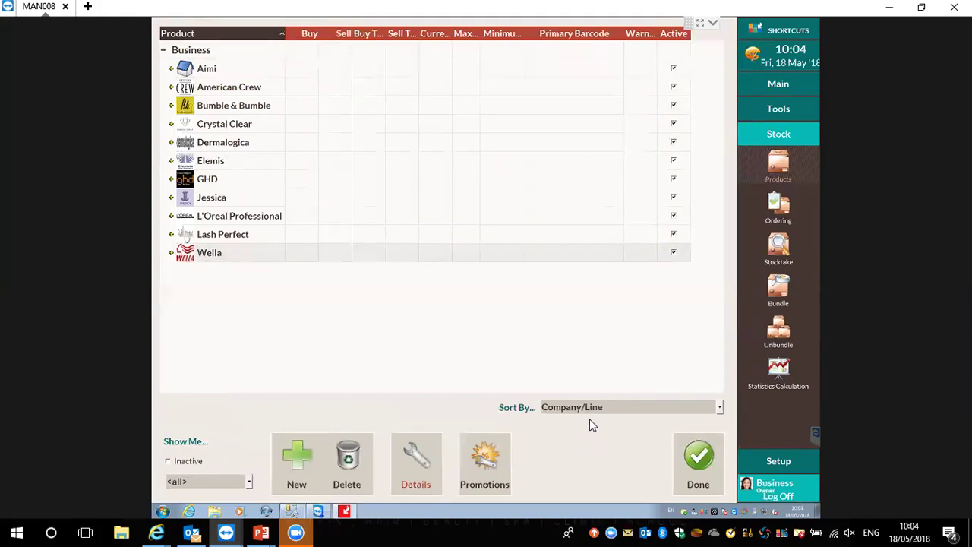
click(592, 408)
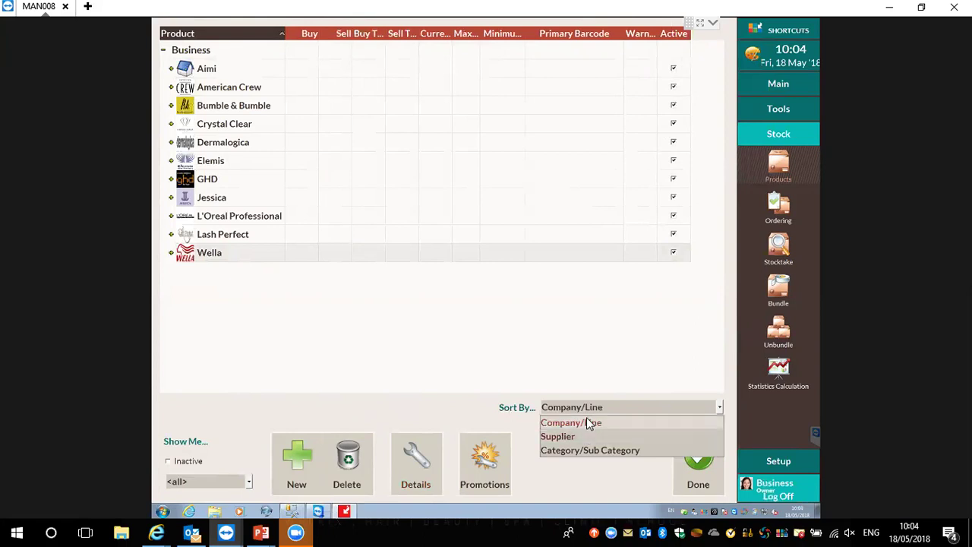
click(587, 419)
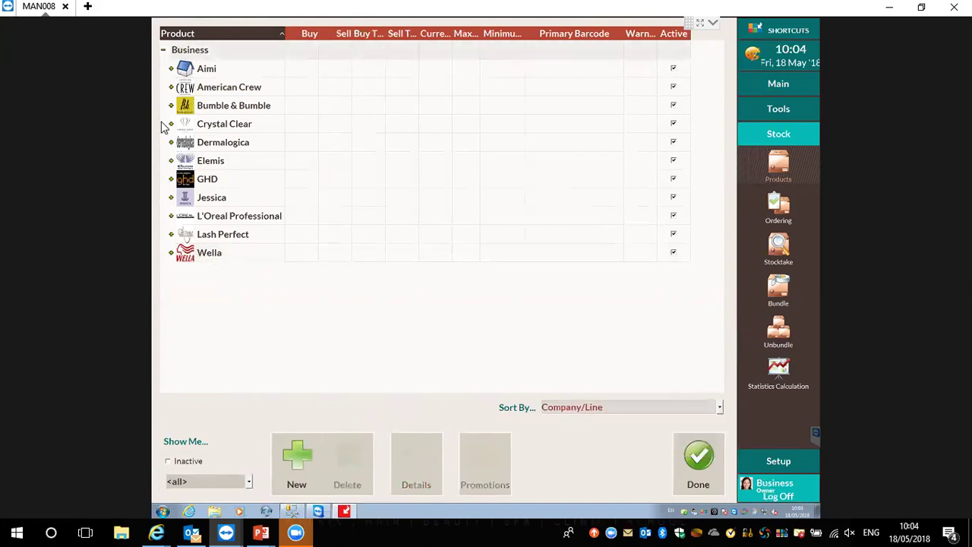
Set Bumble & Bumble's default supplier to Bumble & Bumble
click(244, 113)
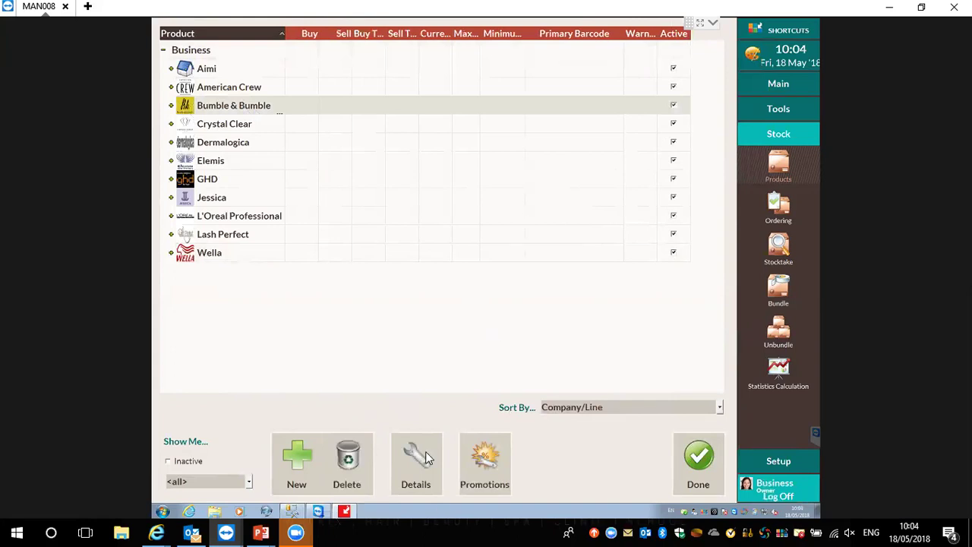
click(425, 456)
click(395, 141)
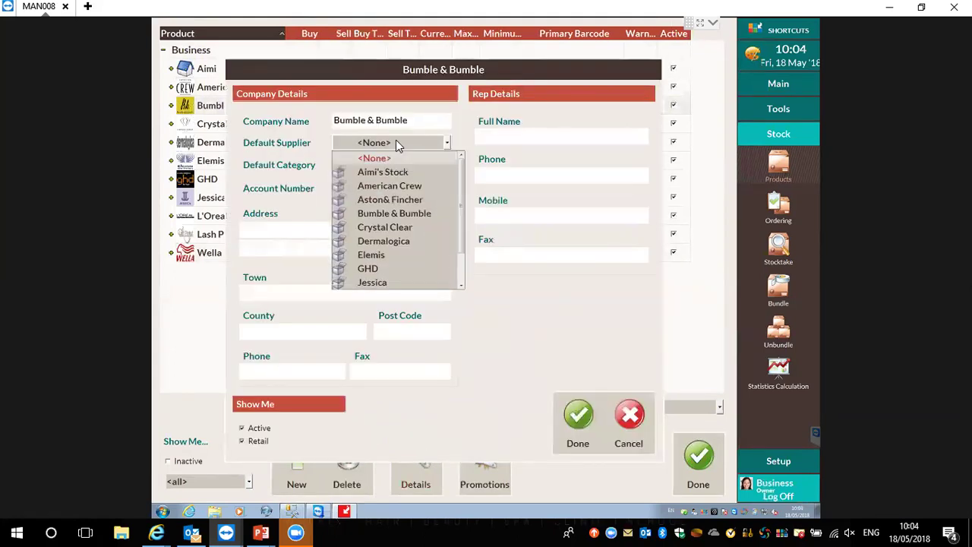
click(416, 213)
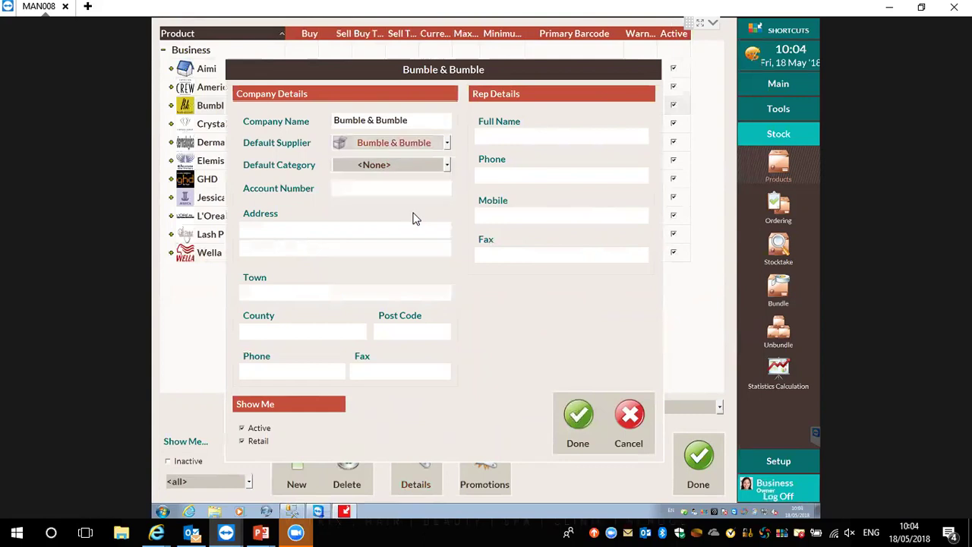
click(581, 418)
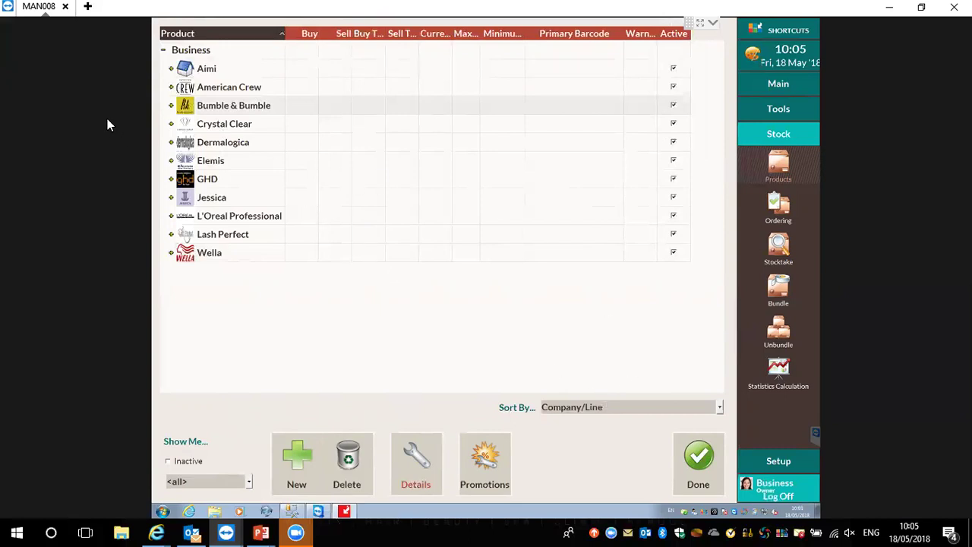
Create the company OPI under Business with default supplier Aston& Fincher
click(171, 87)
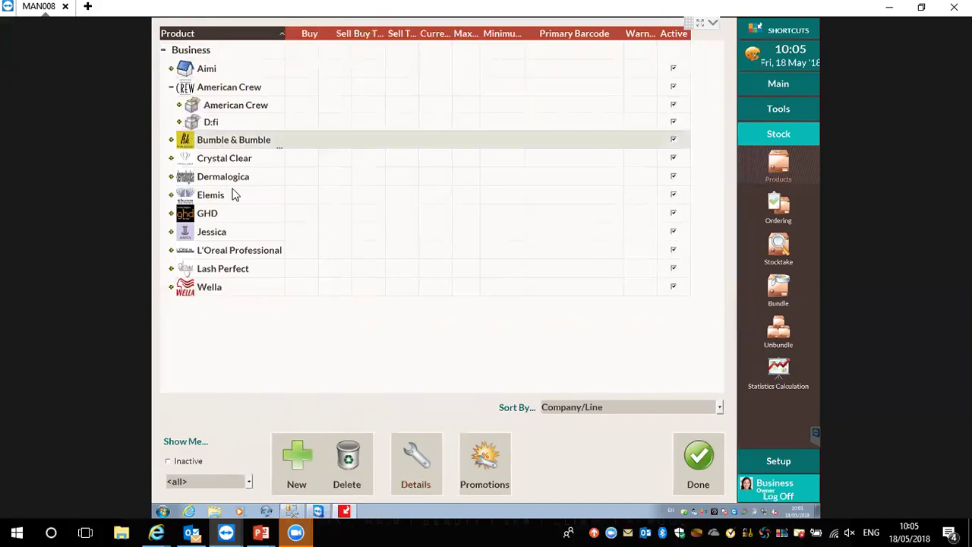
click(170, 89)
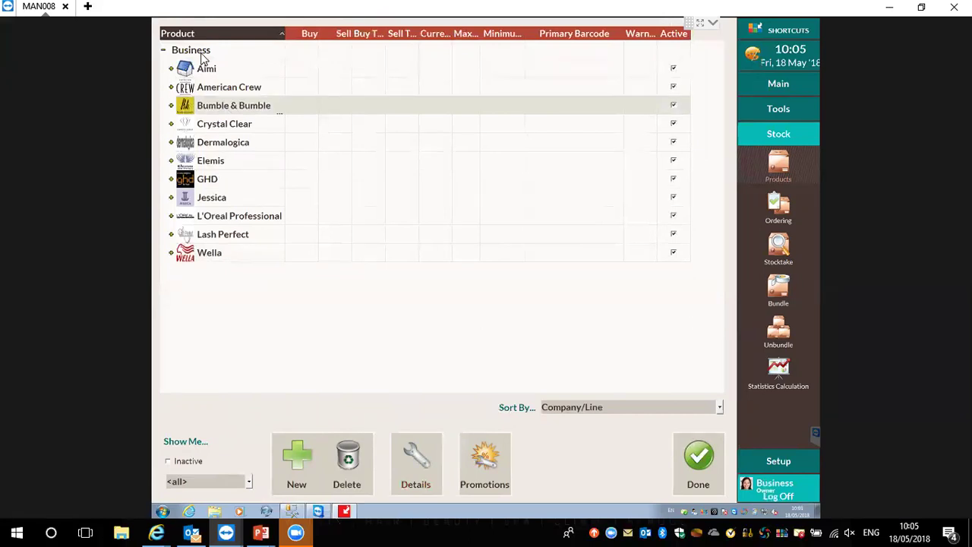
click(202, 56)
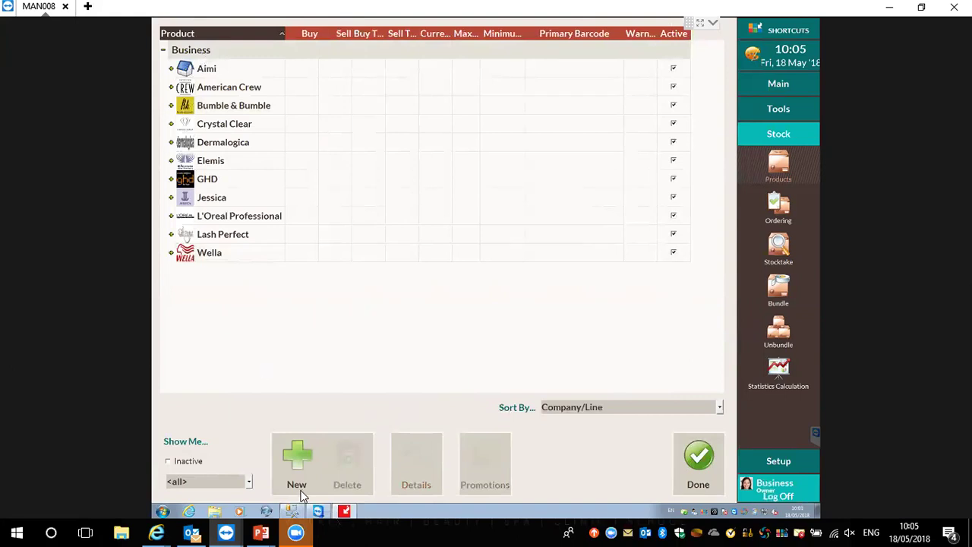
click(295, 456)
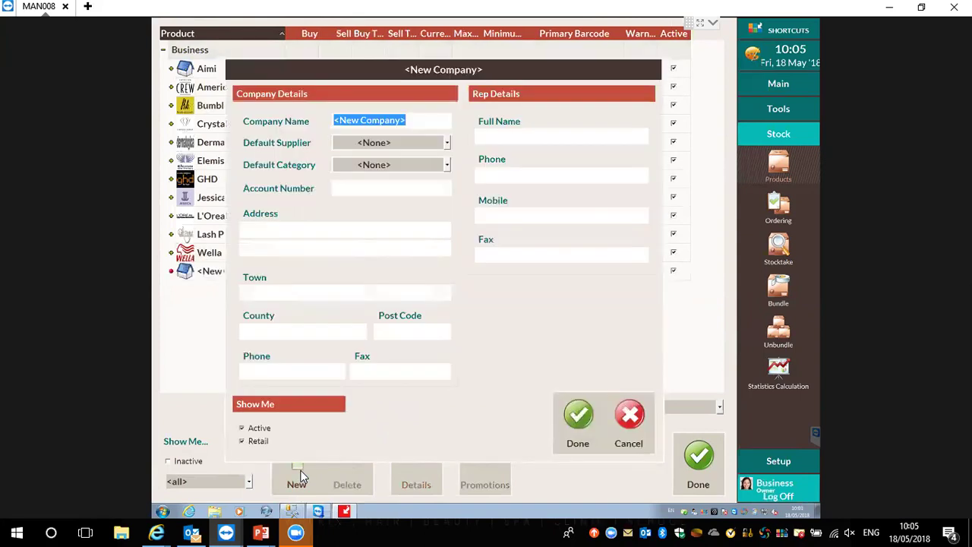
text(OPI)
click(387, 141)
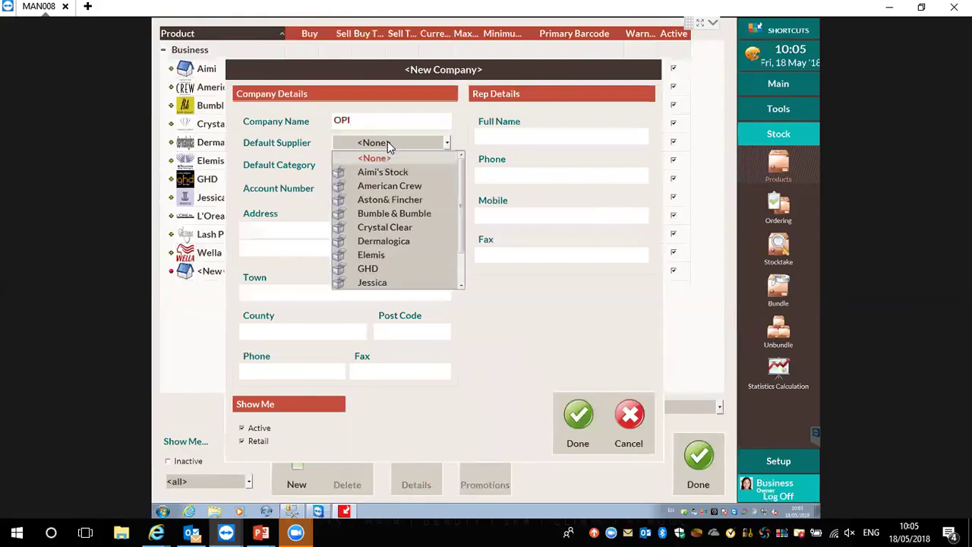
click(404, 199)
click(575, 430)
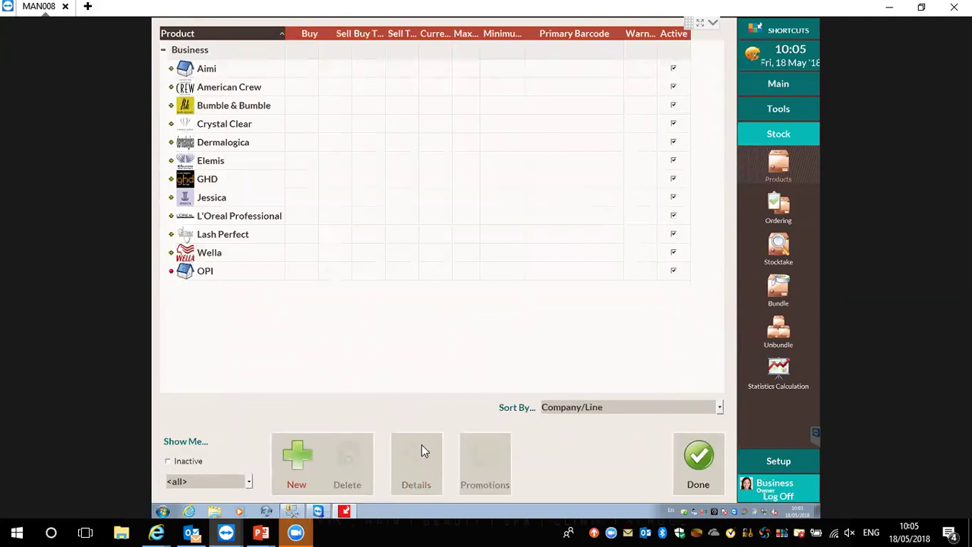
click(224, 273)
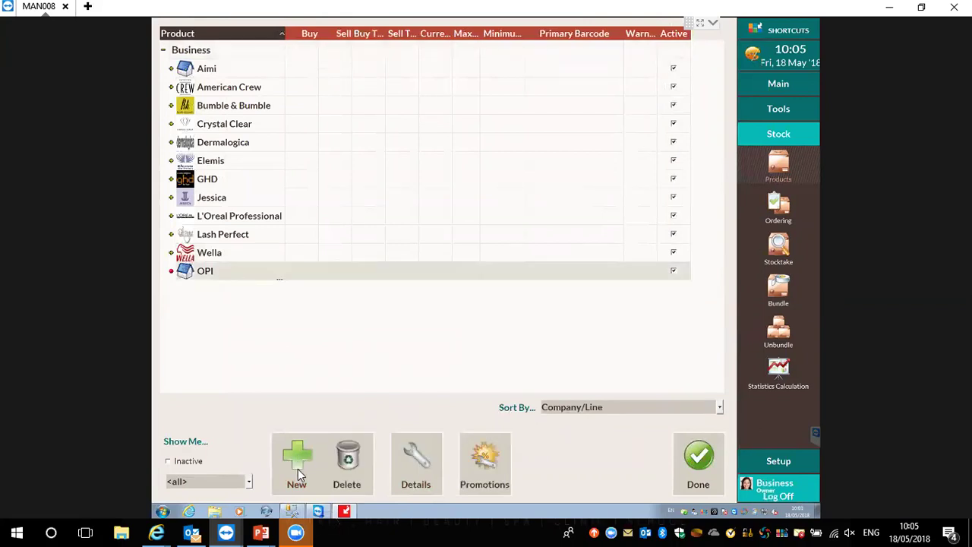
Add a product line named 'Varnish' under the OPI company
click(297, 468)
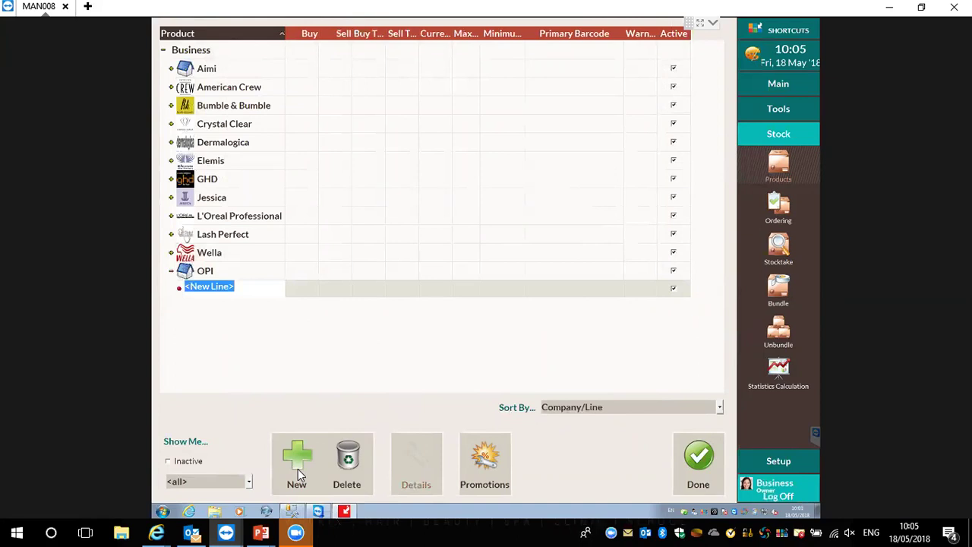
text(Varnish)
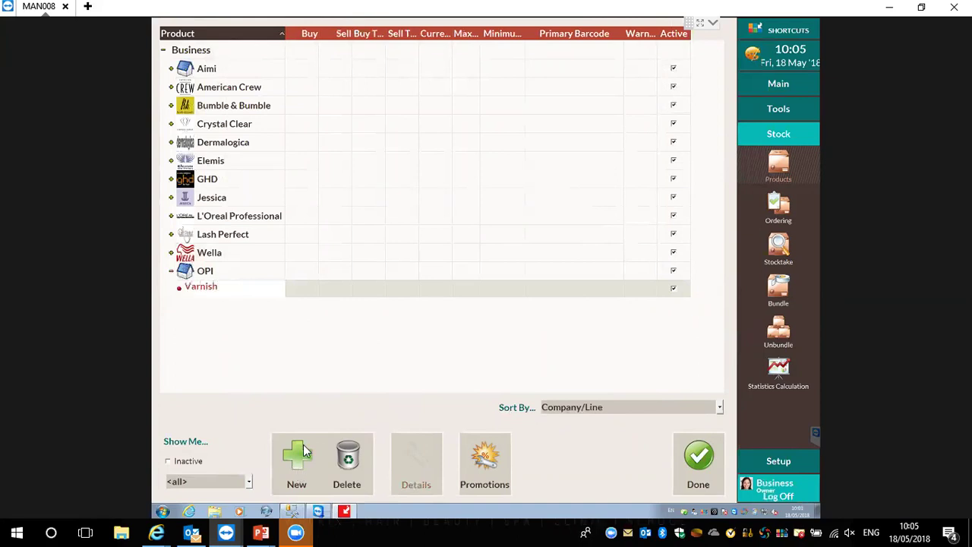
click(302, 456)
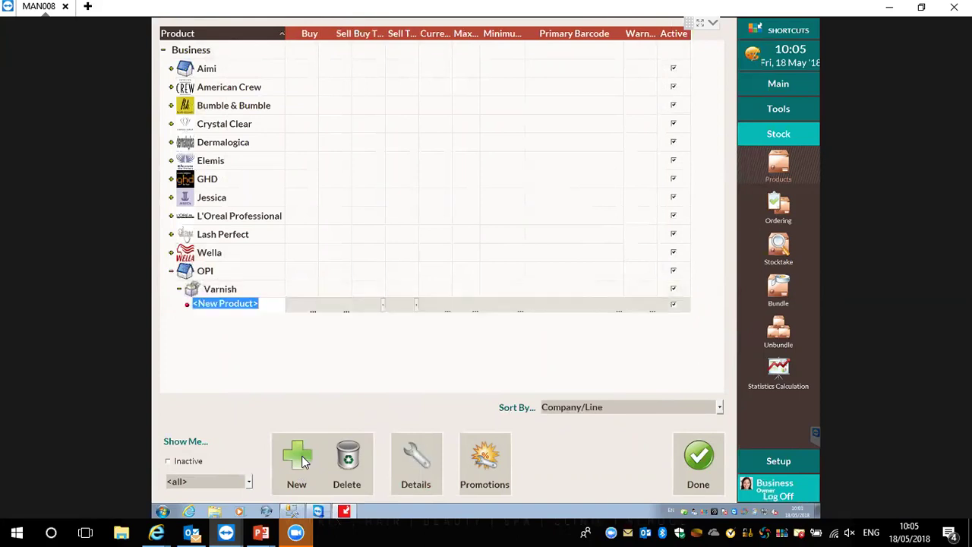
Name the new product 'Pink varnish' with buy price 2.00 and sell price 4.50
text(Pink varnih)
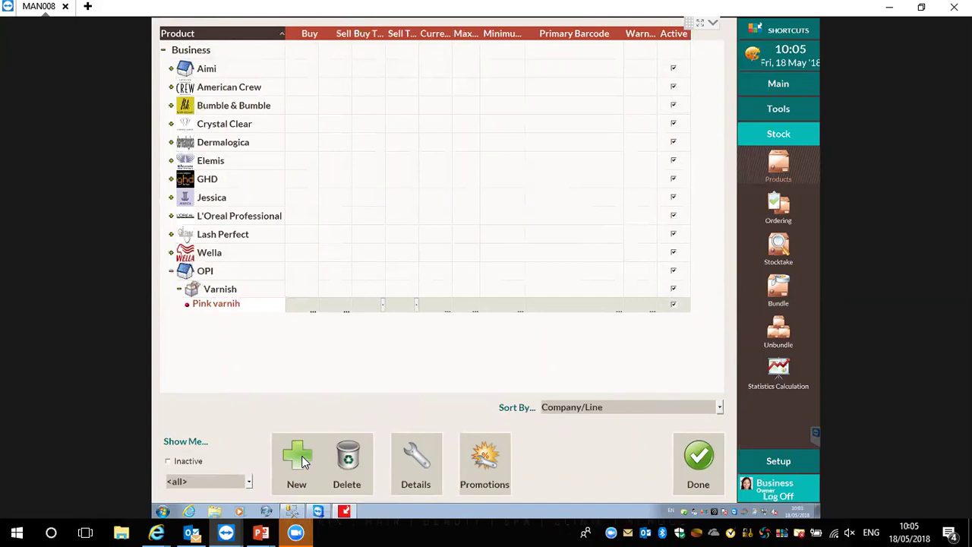
key(BackSpace)
text(sh)
click(317, 301)
click(317, 300)
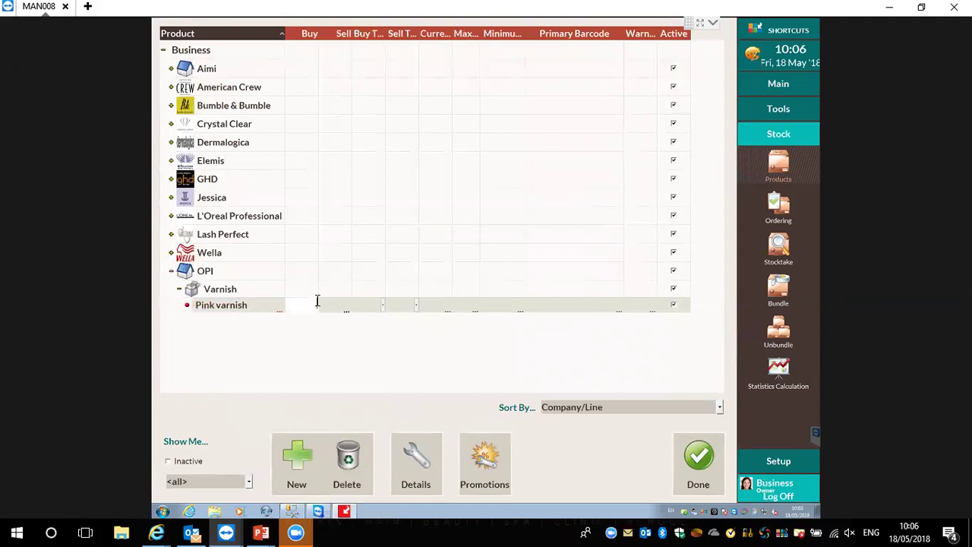
text(2.0)
click(344, 304)
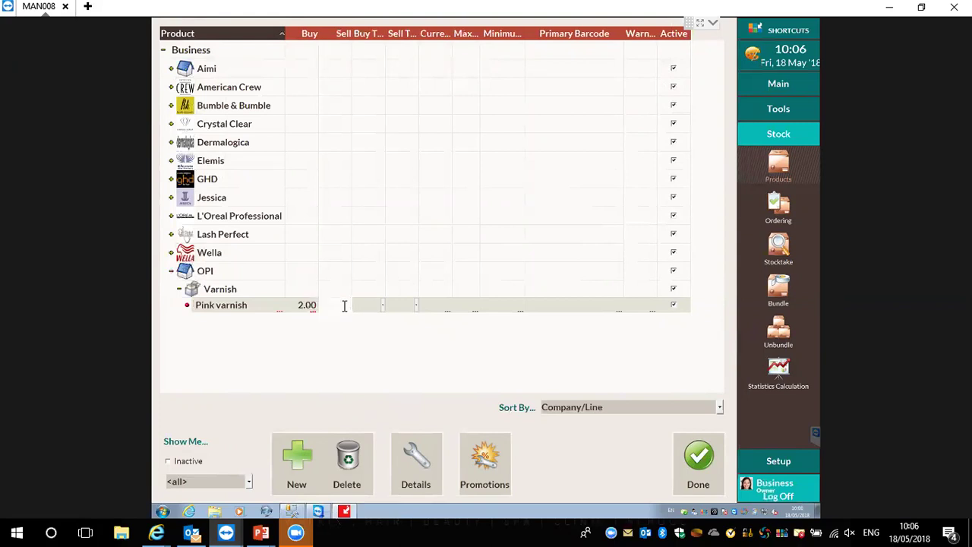
text(4.5)
key(Return)
click(610, 306)
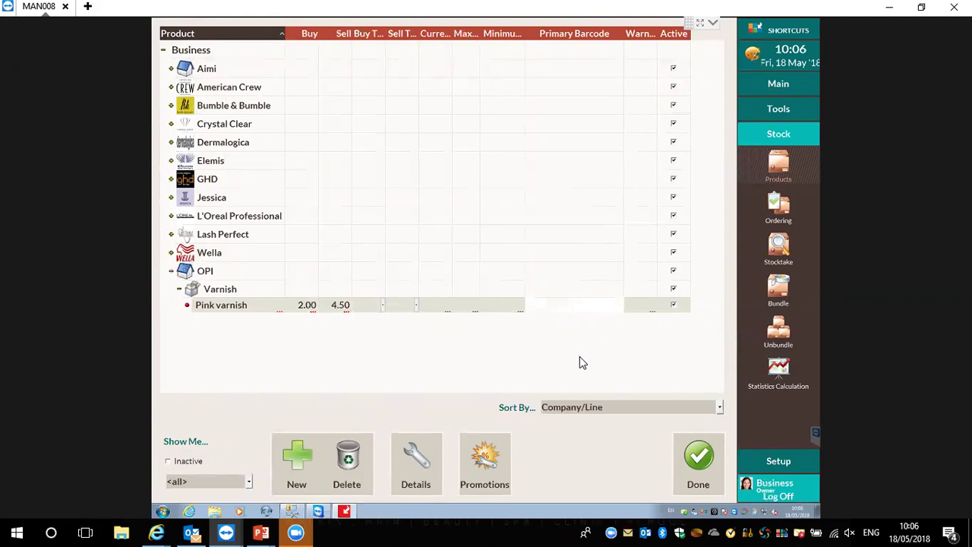
key(Return)
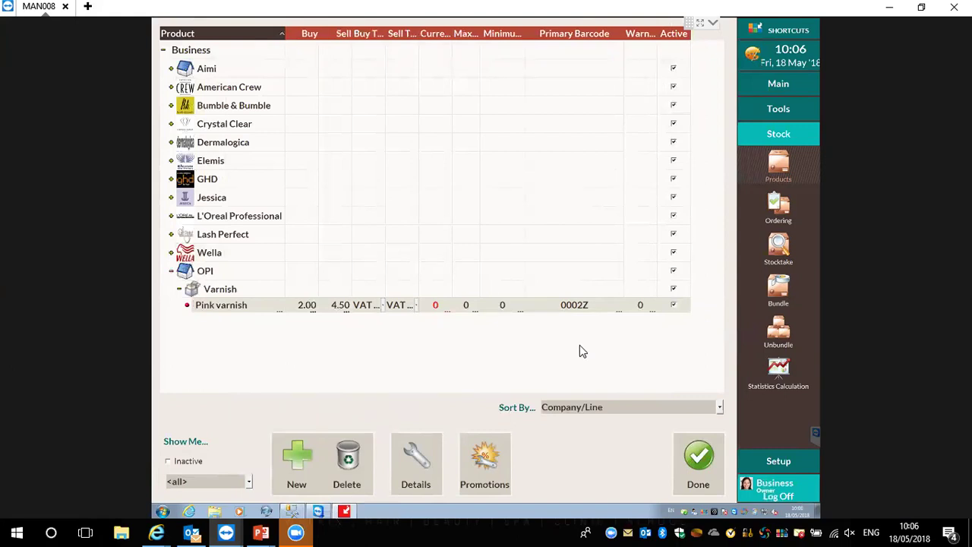
click(598, 304)
key(shift+Home)
key(BackSpace)
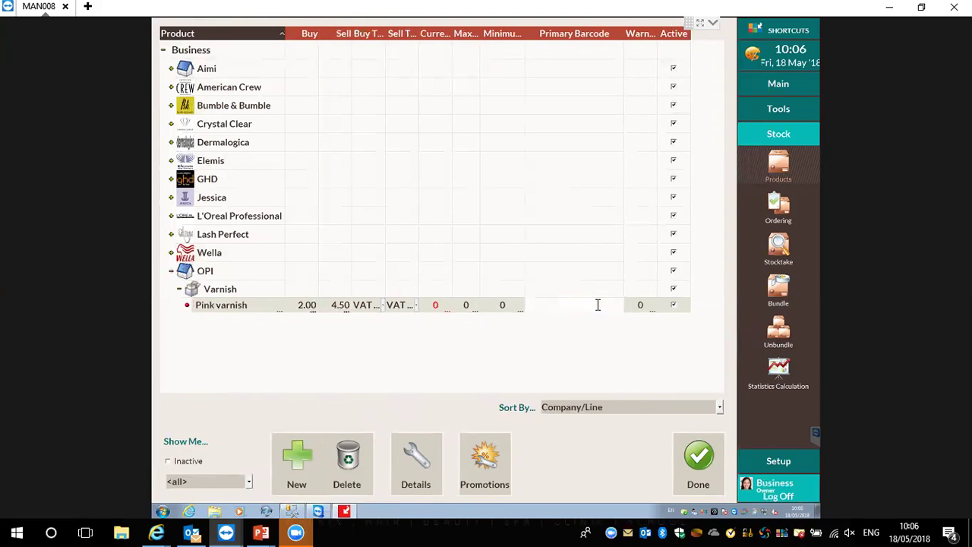
text(2345678987654)
key(Return)
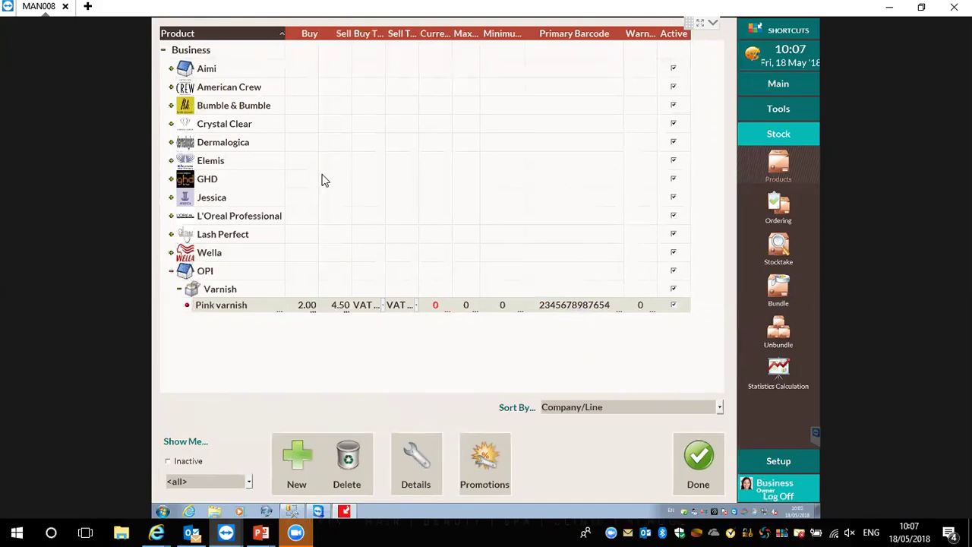
click(171, 87)
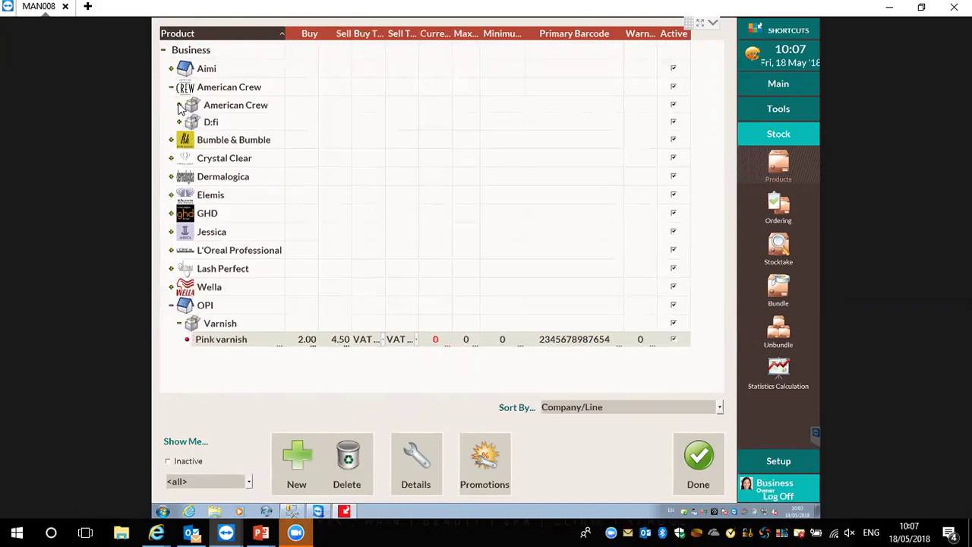
Deactivate 3 In 1 450Ml, Alternator 100Ml and Classic Body Wash, then close the list
click(180, 106)
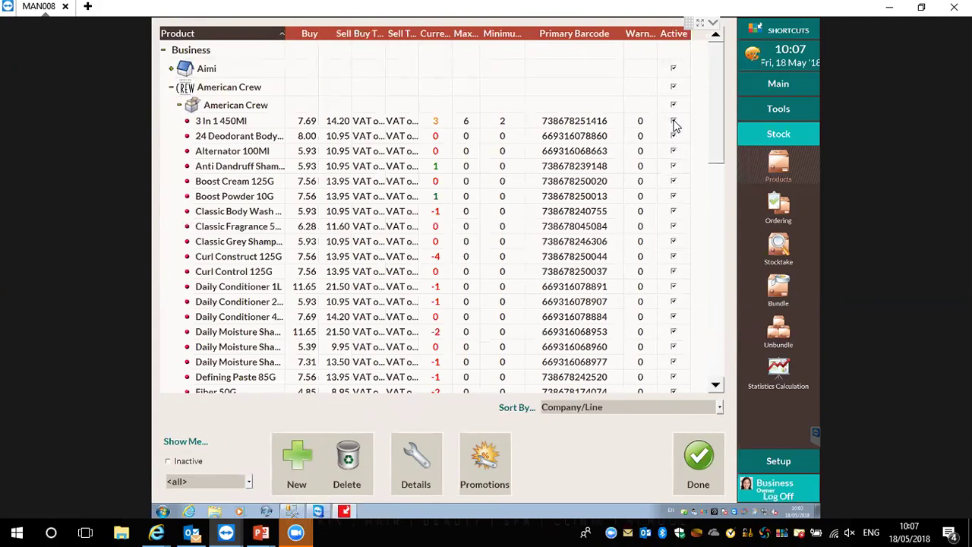
click(673, 122)
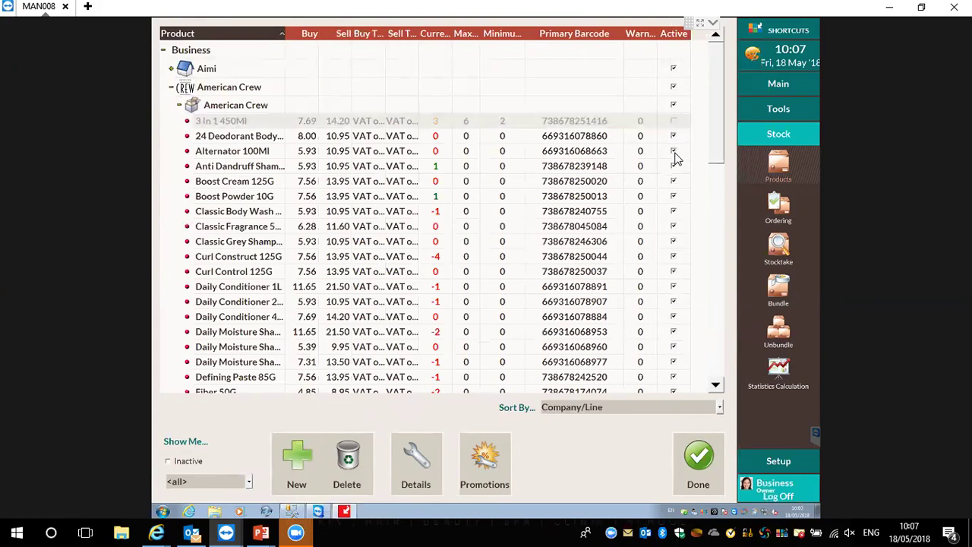
click(673, 152)
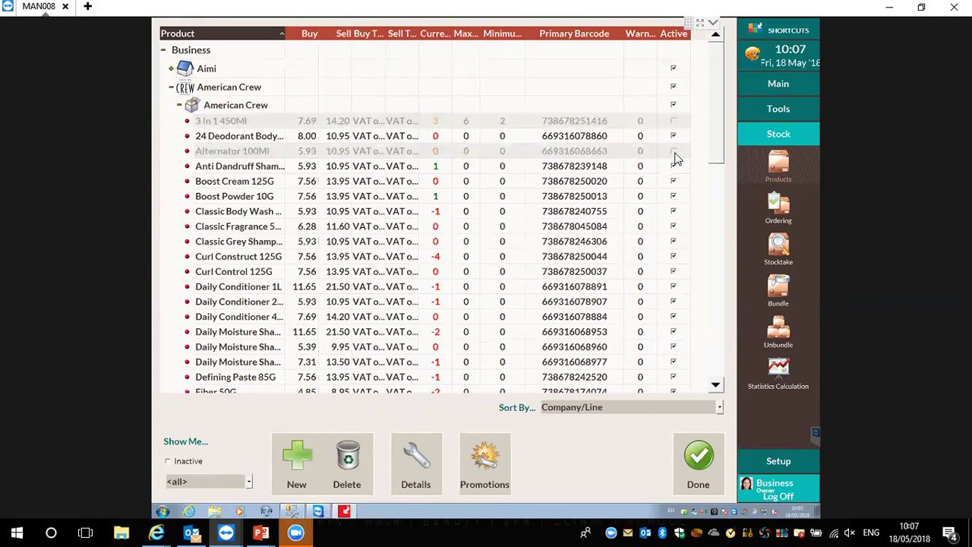
click(673, 211)
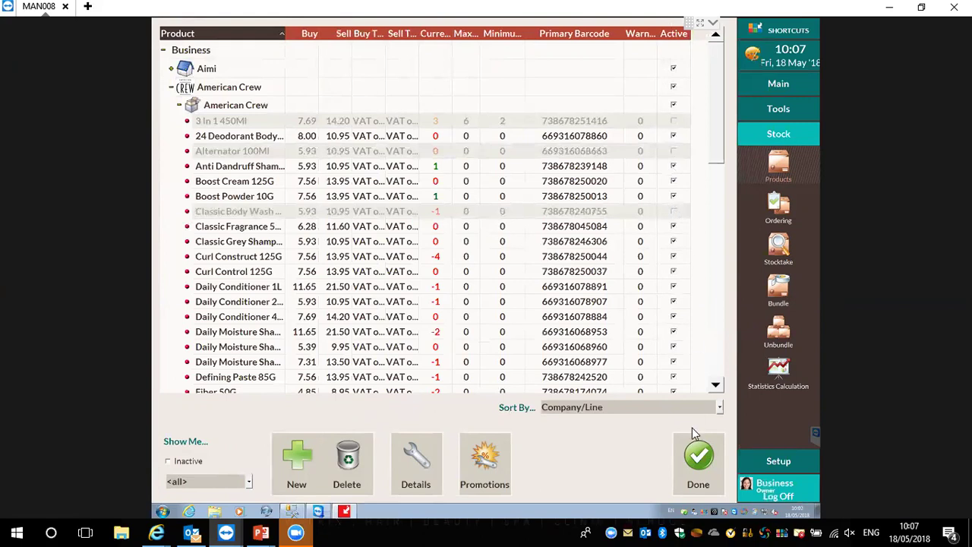
click(695, 462)
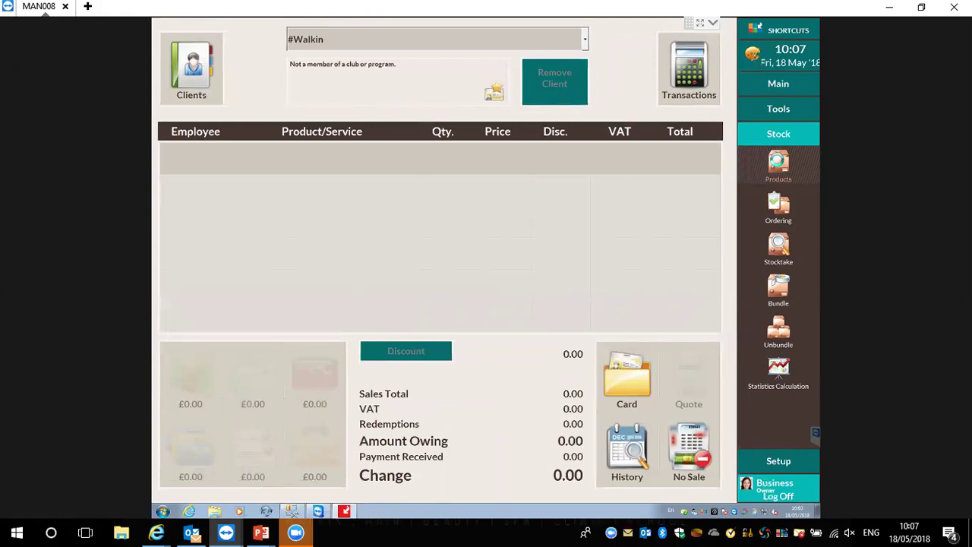
Show inactive items, reactivate American Crew's 3 In 1 450Ml, then hide inactive items again
click(778, 167)
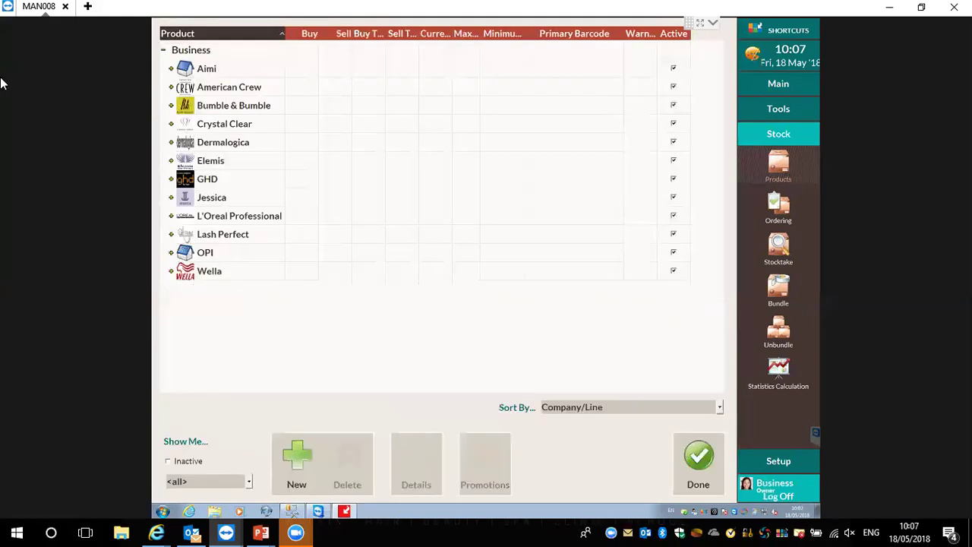
click(172, 87)
click(180, 105)
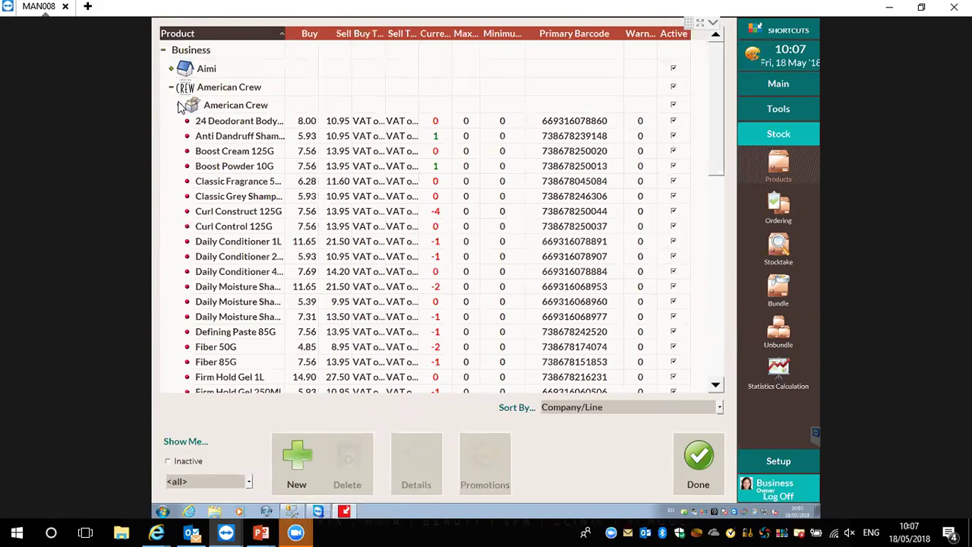
click(167, 461)
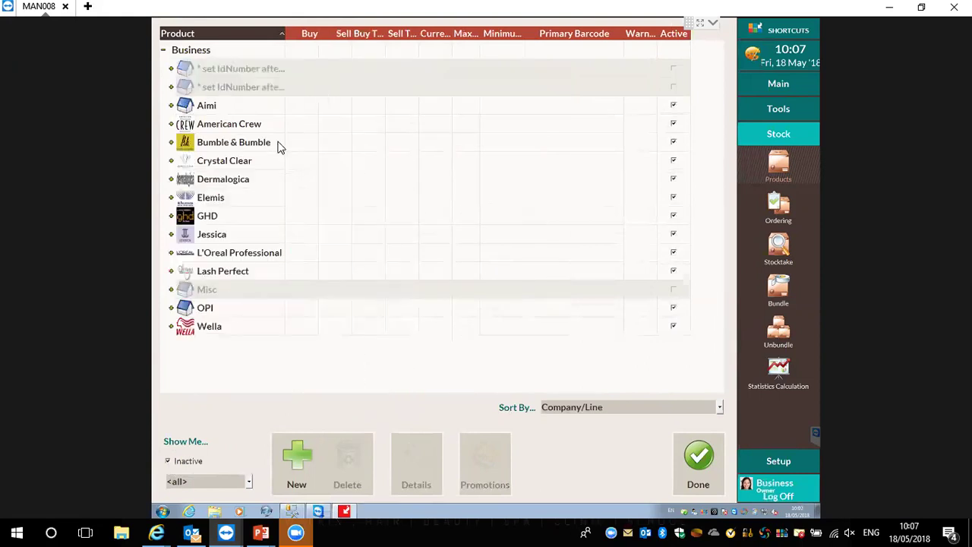
click(171, 124)
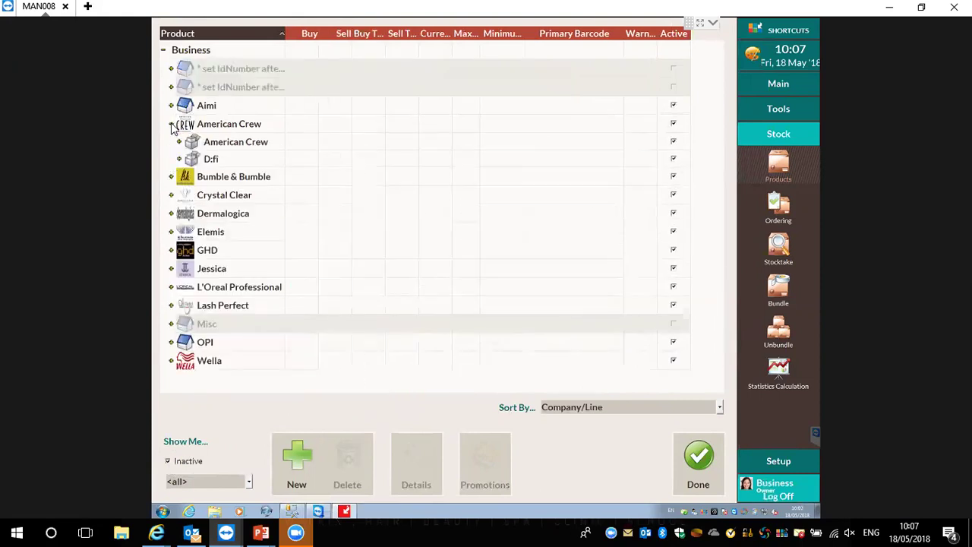
click(179, 143)
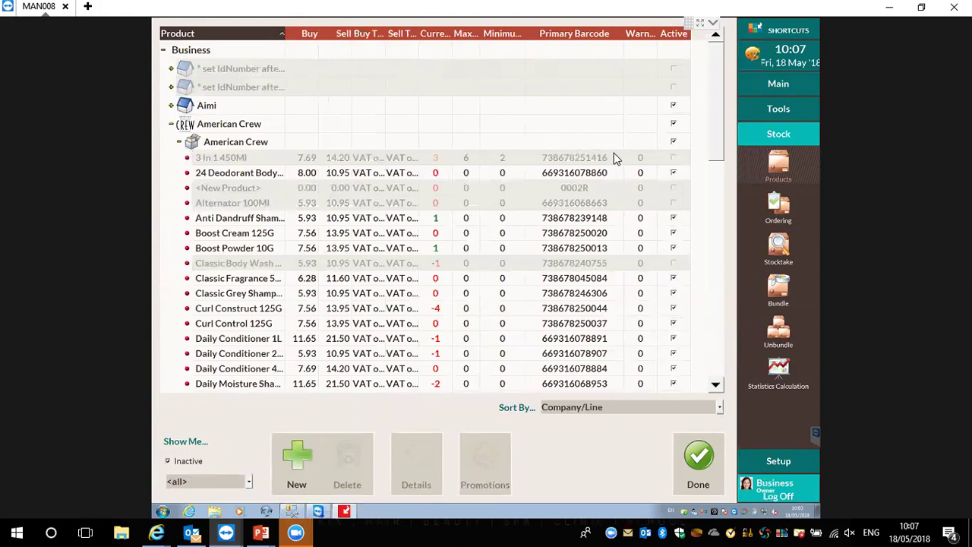
click(673, 158)
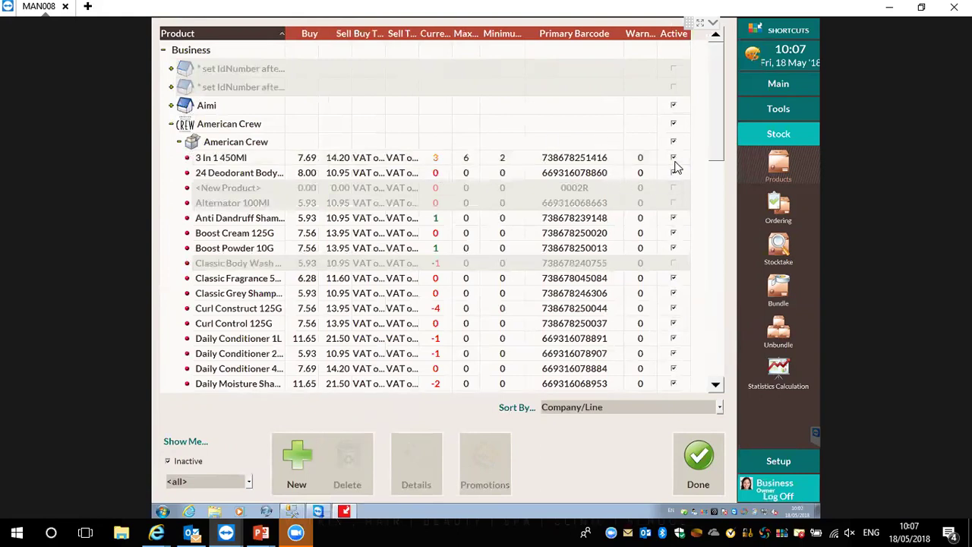
click(190, 464)
click(172, 86)
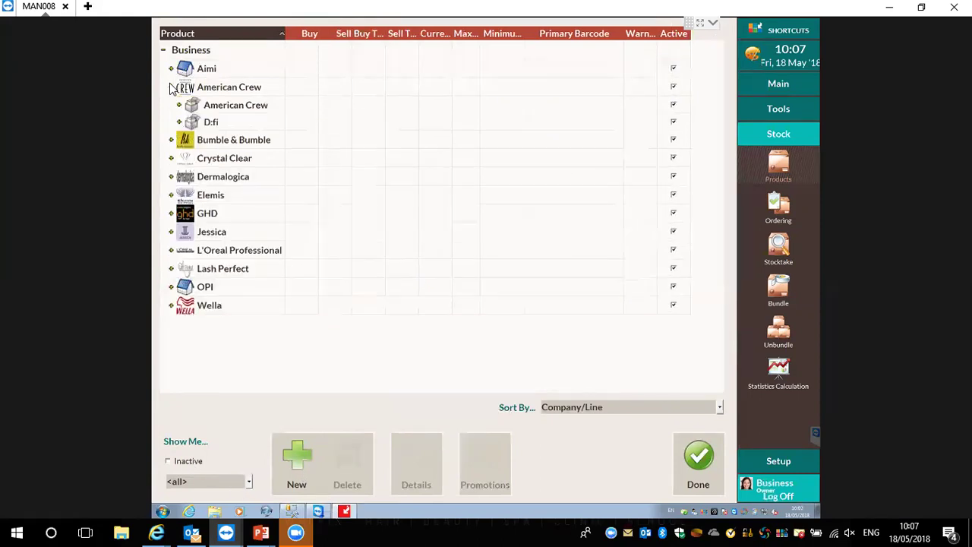
click(180, 106)
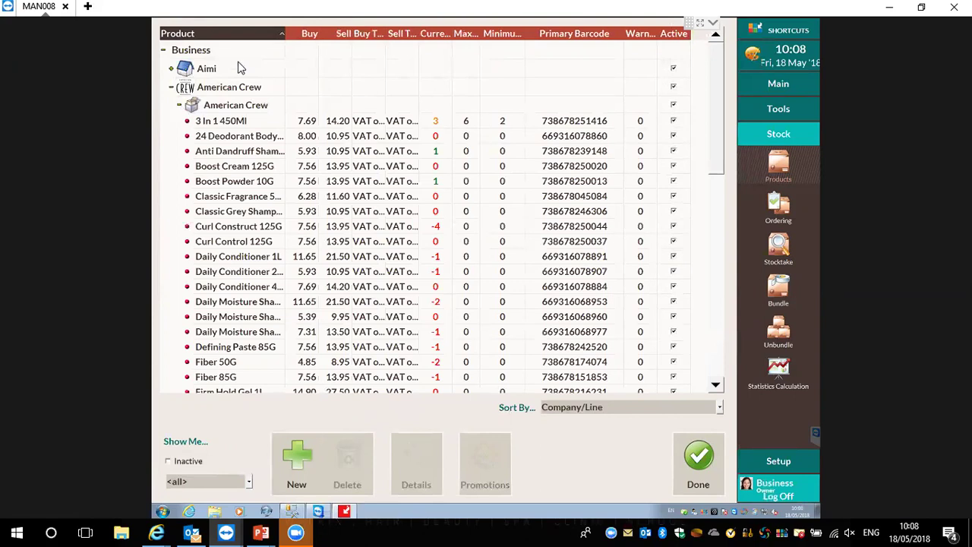
Add a Retail column to the product grid from the column choices
right_click(344, 40)
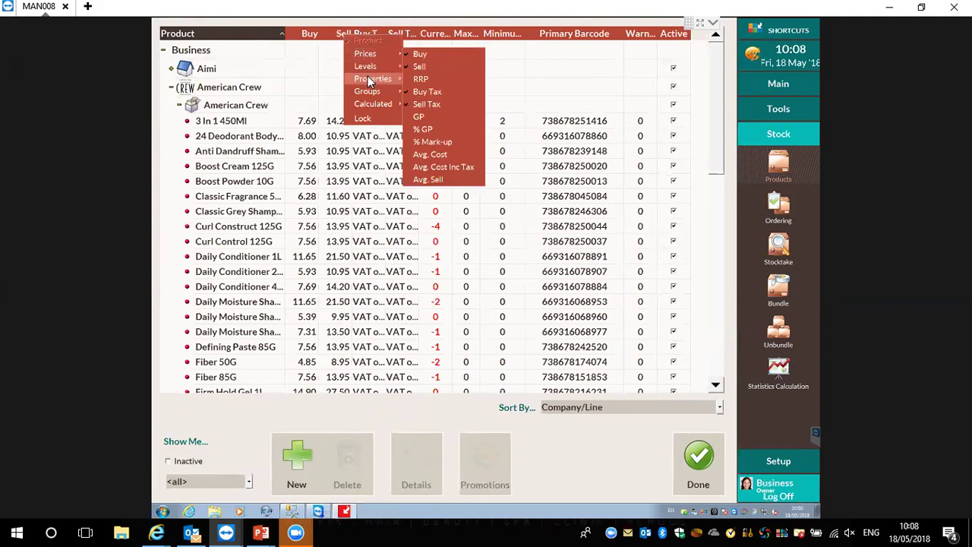
mouse_move(367, 77)
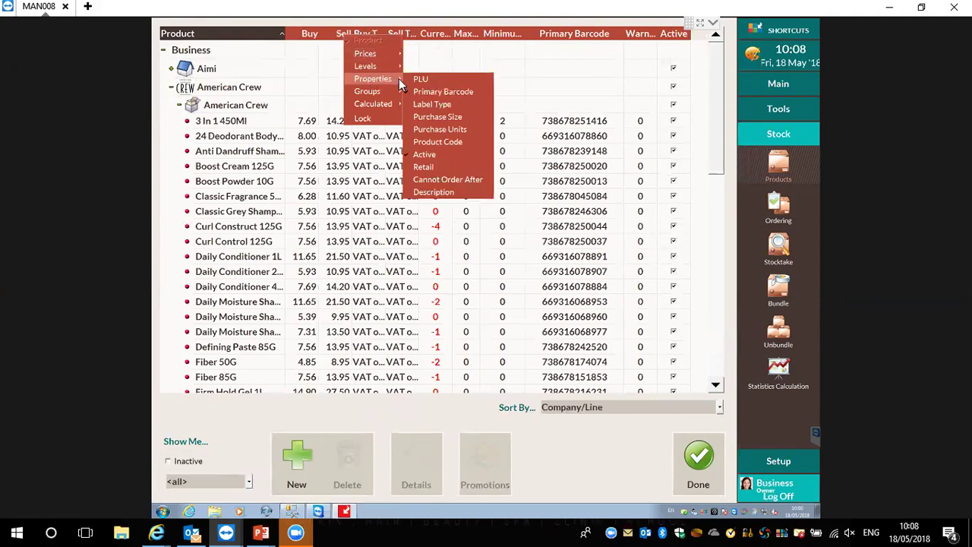
click(437, 90)
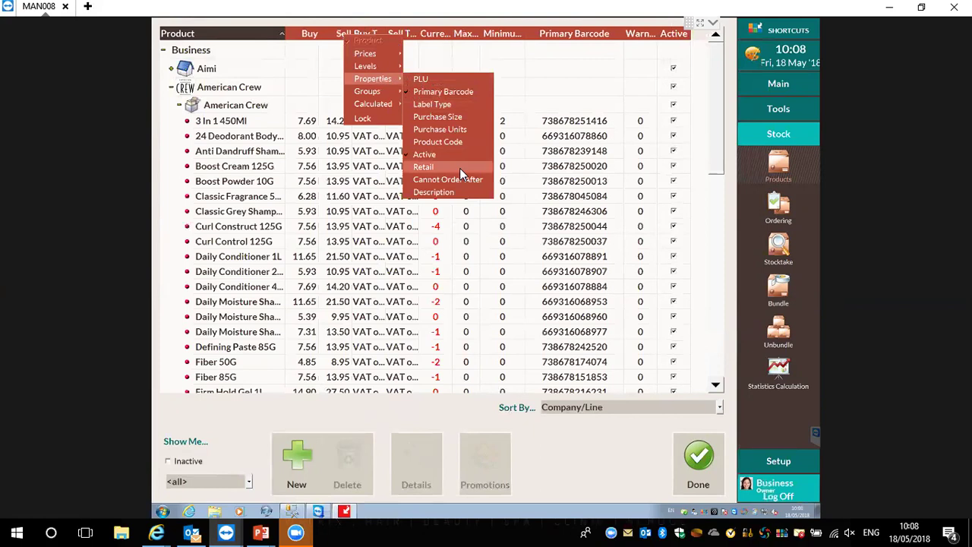
click(459, 168)
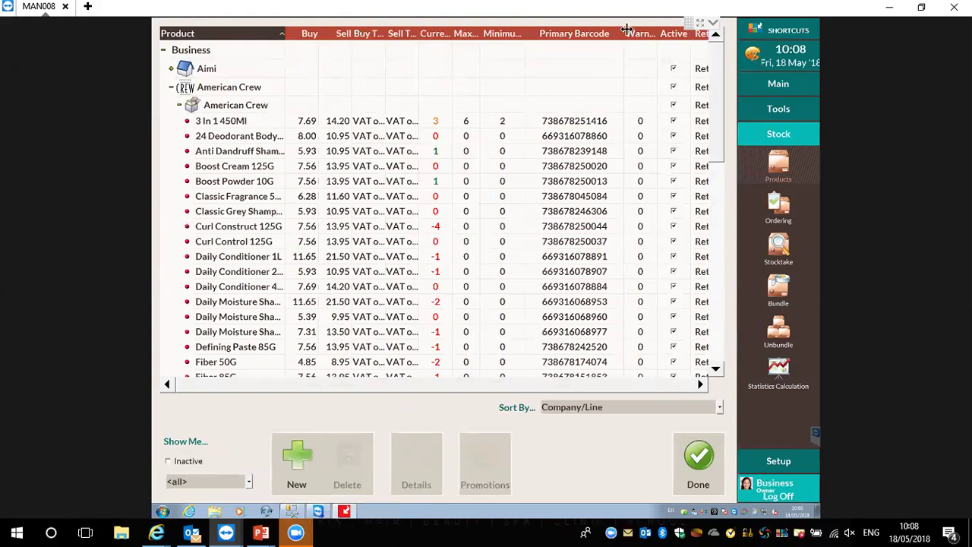
Narrow the Primary Barcode column and set 24 Deodorant Body to Professional
drag(626, 33, 577, 32)
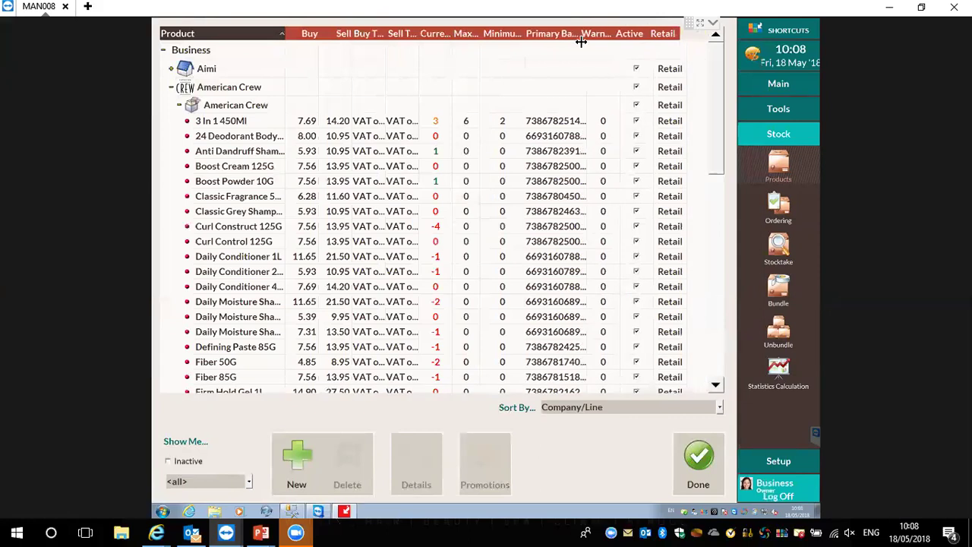
click(672, 139)
click(673, 138)
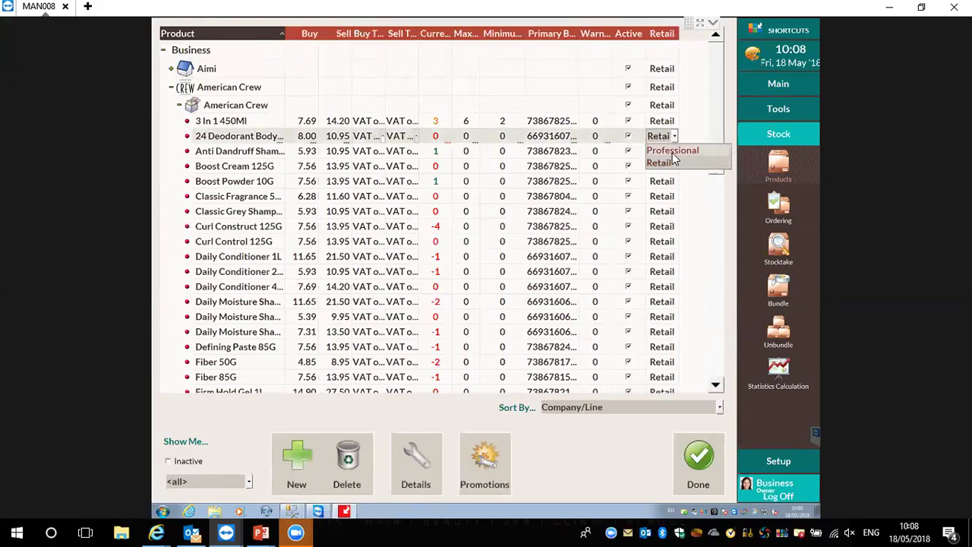
click(673, 153)
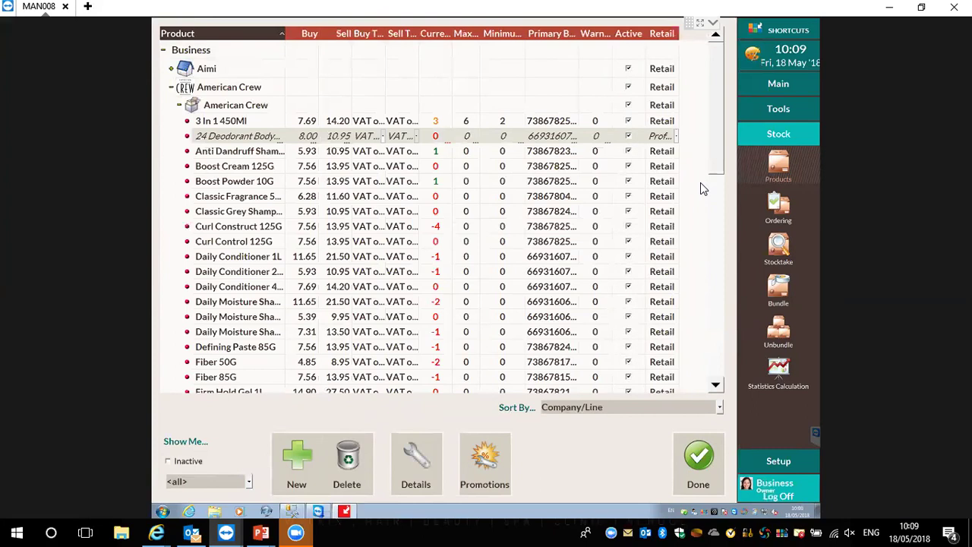
Close the stock list, start a new 'American Crew' stocktake, and widen the Date and Status columns
click(697, 456)
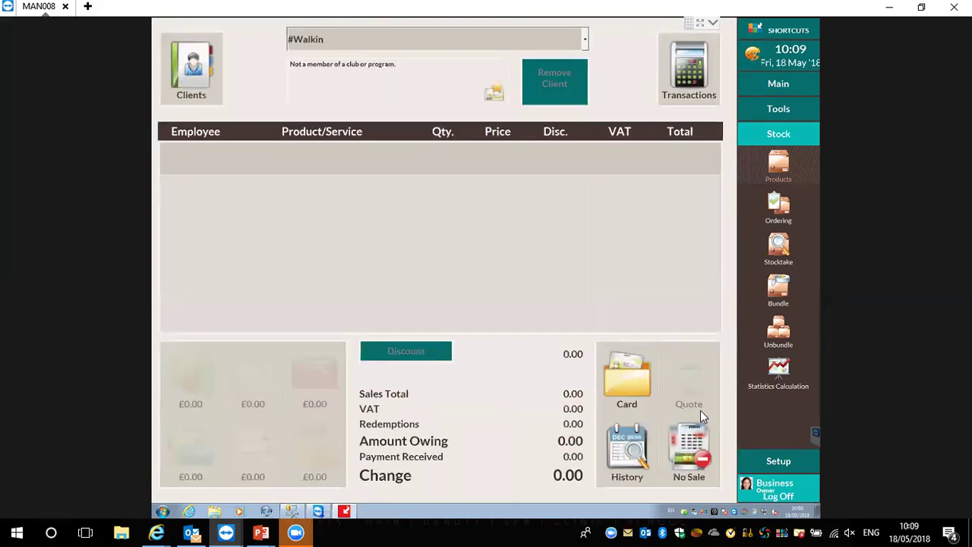
click(777, 245)
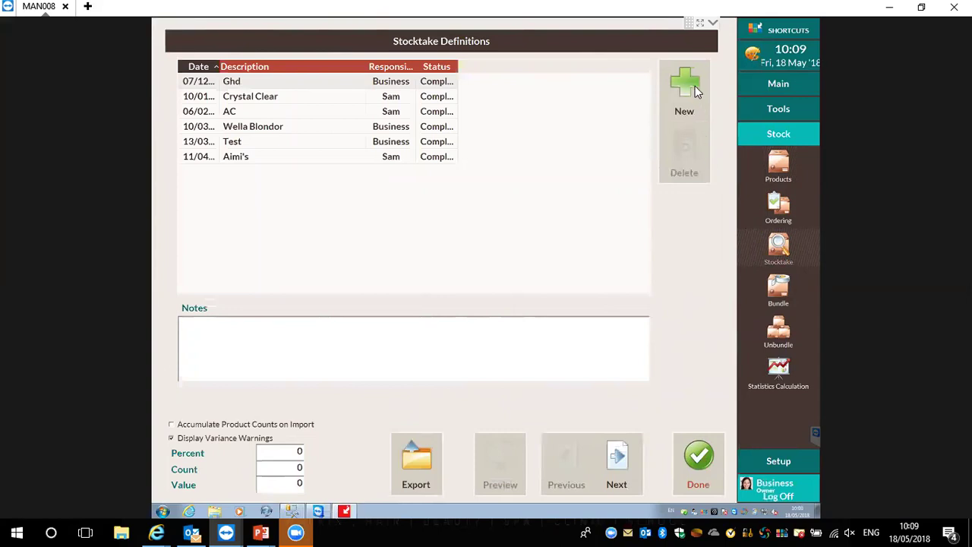
click(695, 88)
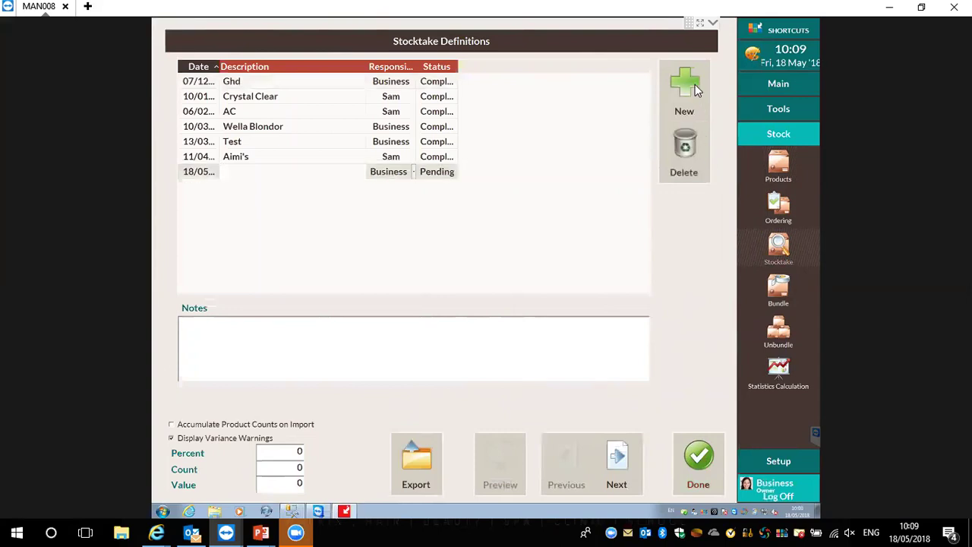
text(American Crew)
drag(216, 73, 259, 76)
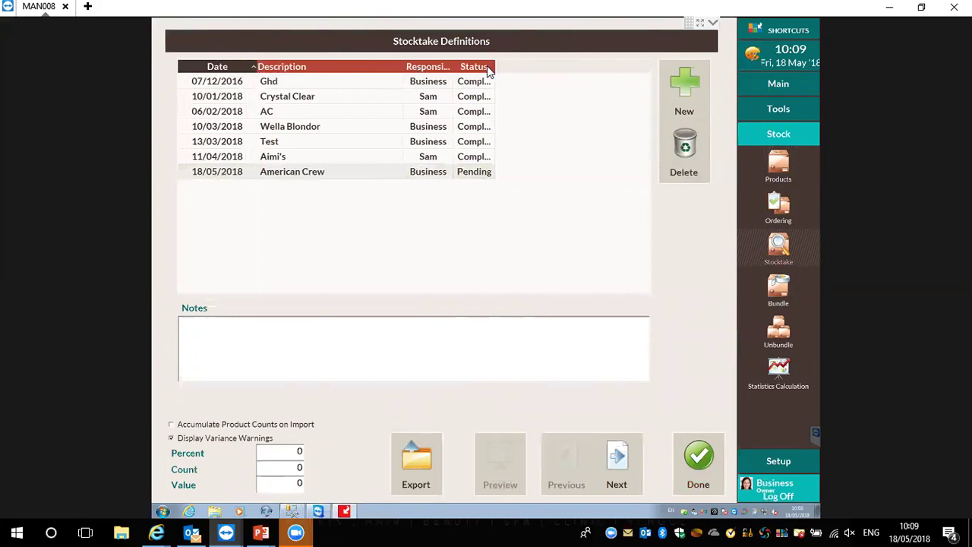
drag(495, 70, 517, 71)
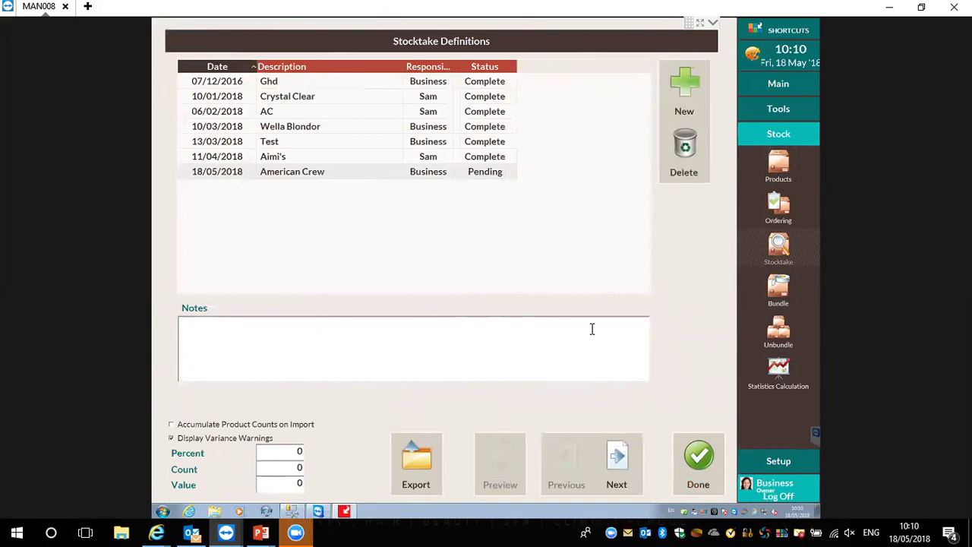
Add all 41 products of the American Crew product line to the stocktake entries
click(628, 473)
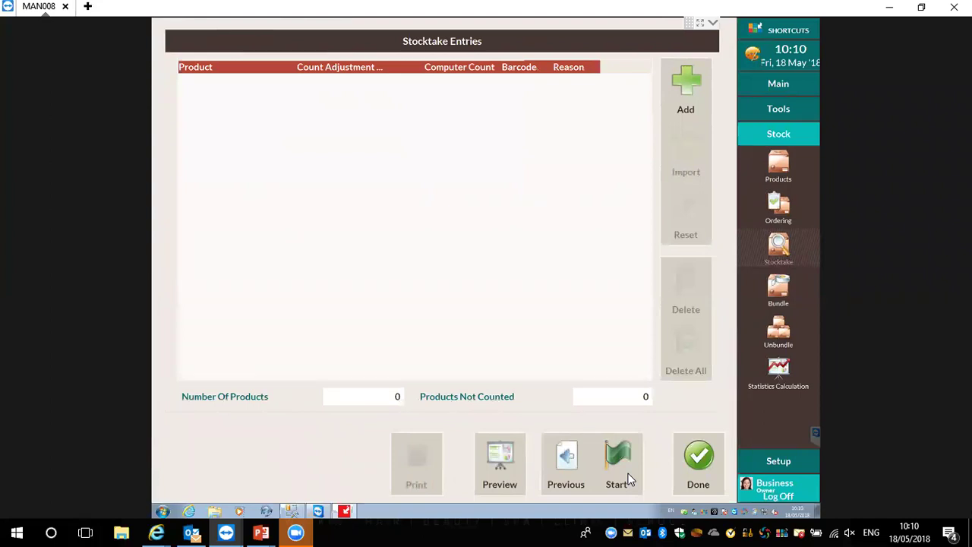
click(686, 85)
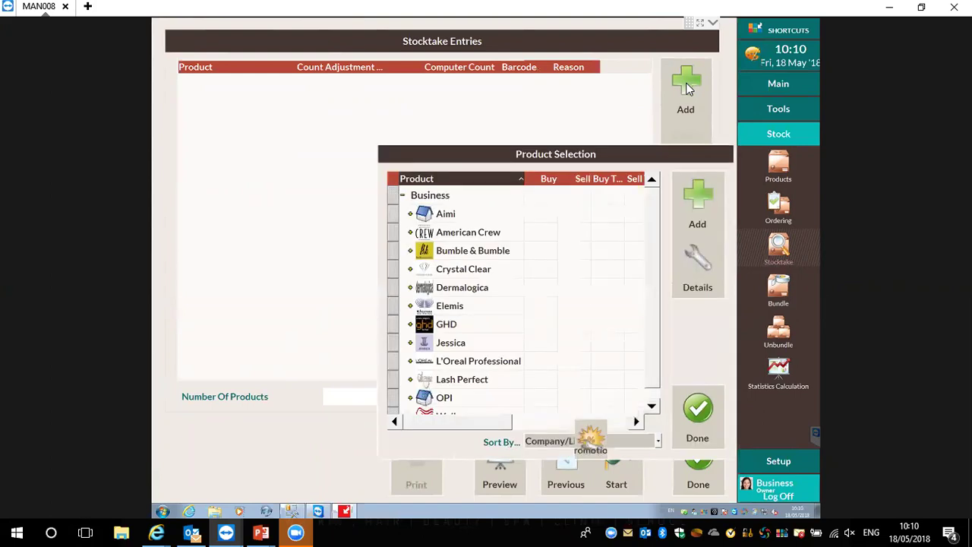
double_click(448, 233)
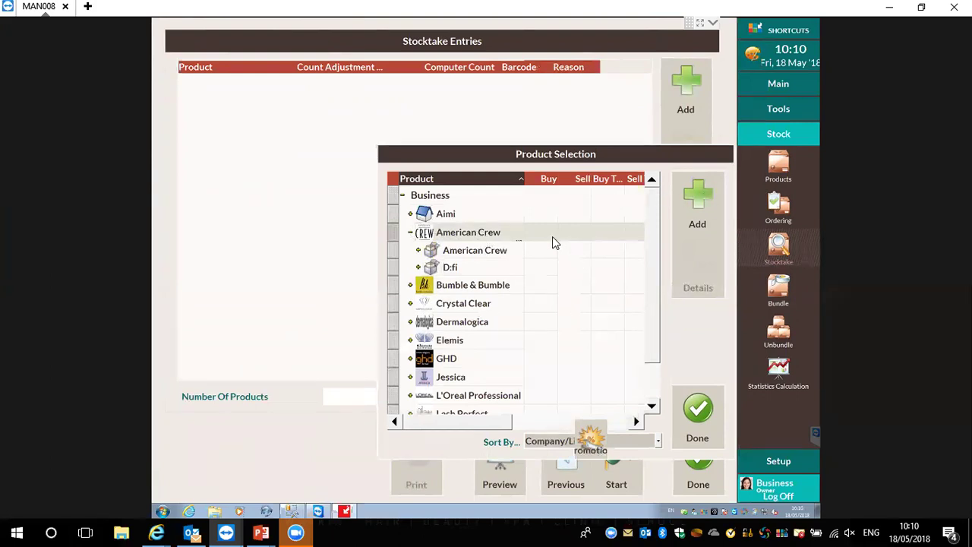
click(478, 255)
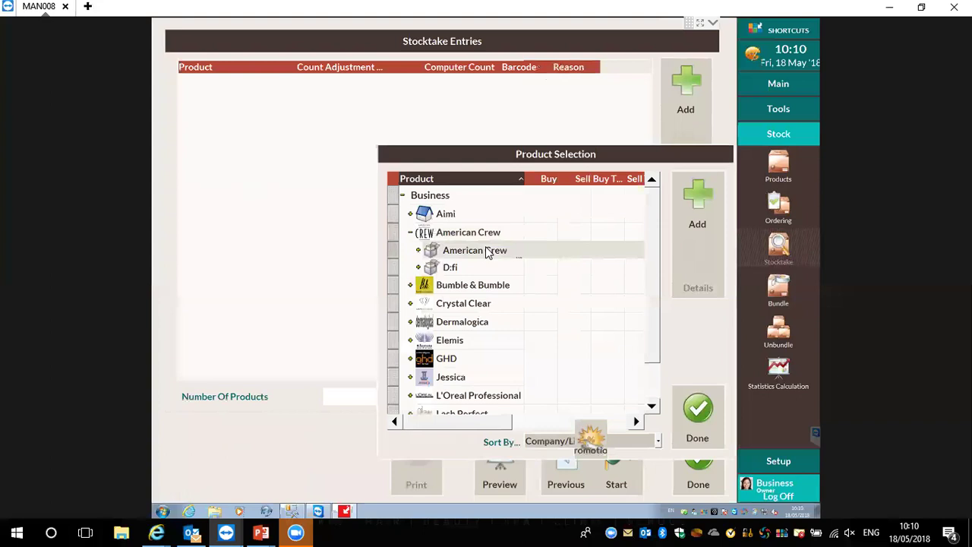
click(691, 198)
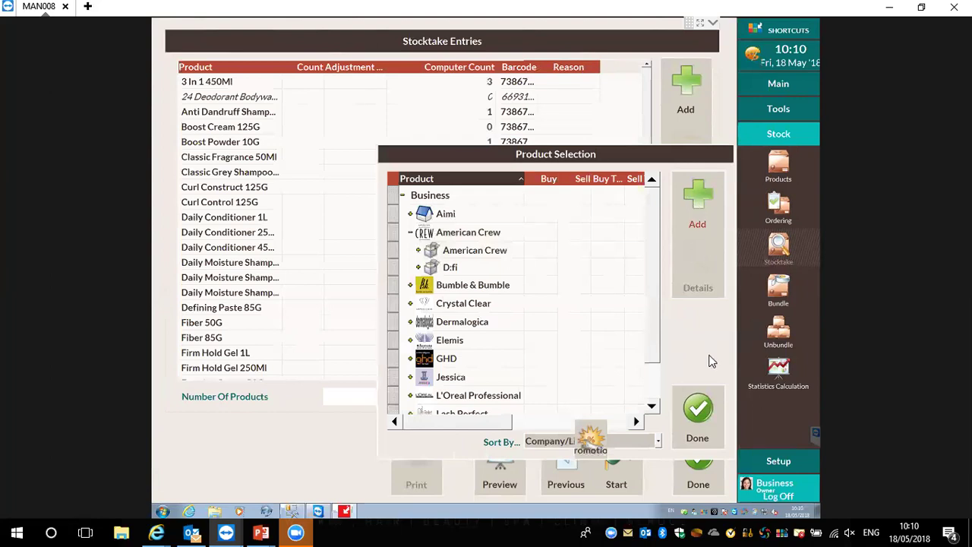
click(698, 411)
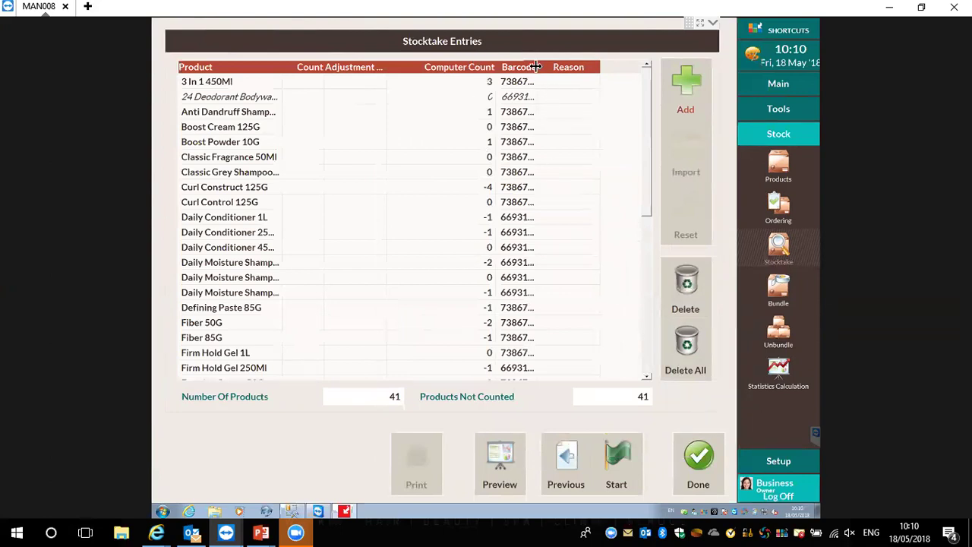
Widen the Barcode column, then start the stocktake and confirm activating it
drag(536, 66, 600, 67)
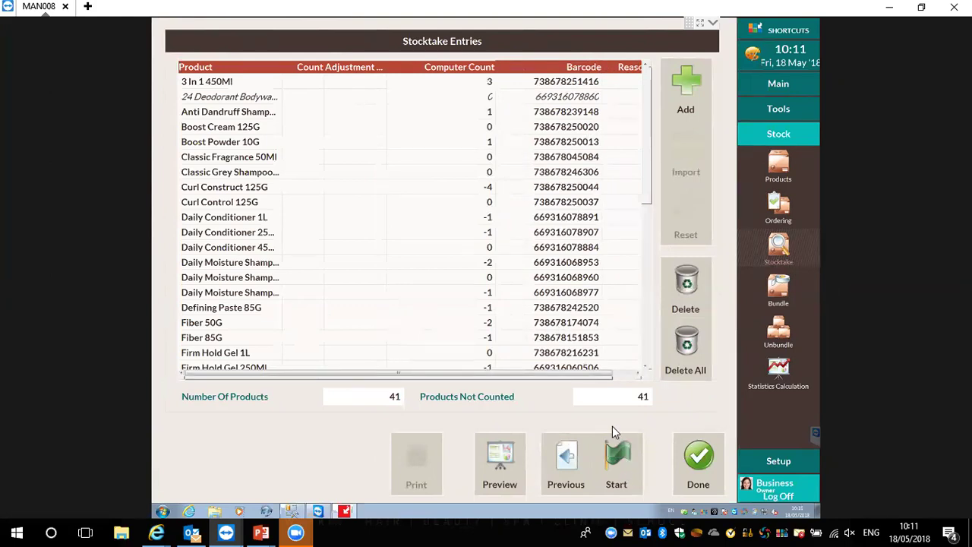
click(614, 478)
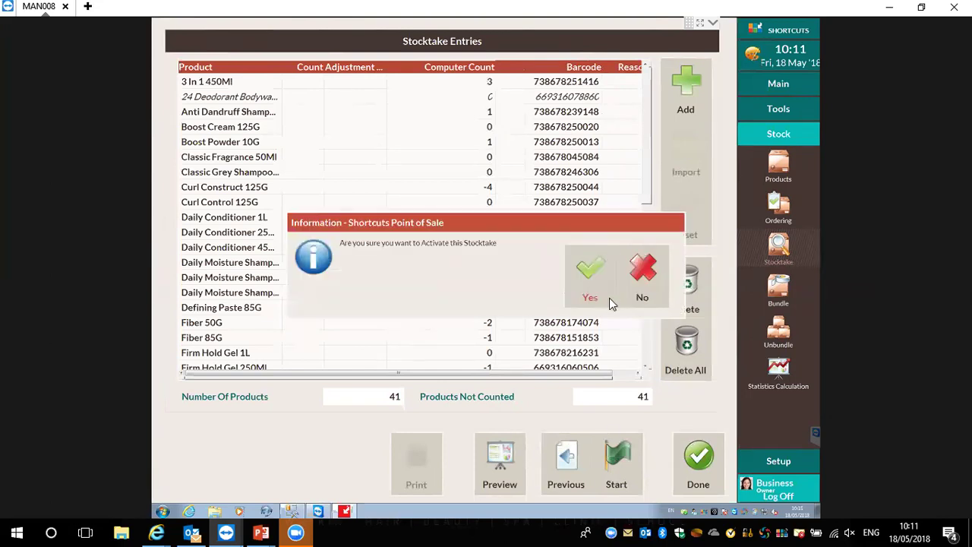
click(599, 280)
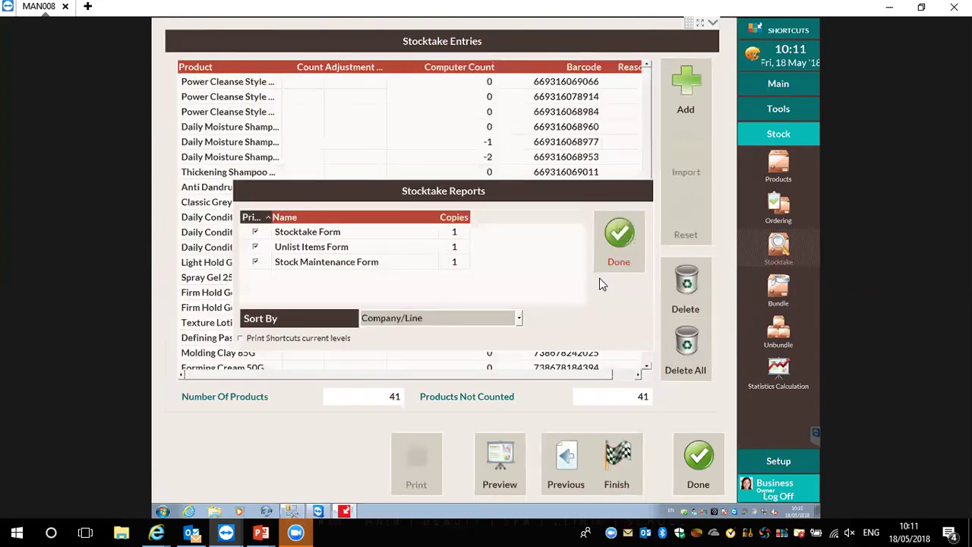
Untick the Unlist Items Form, Stocktake Form and current-levels printing, then close the reports and entries
click(255, 248)
click(258, 231)
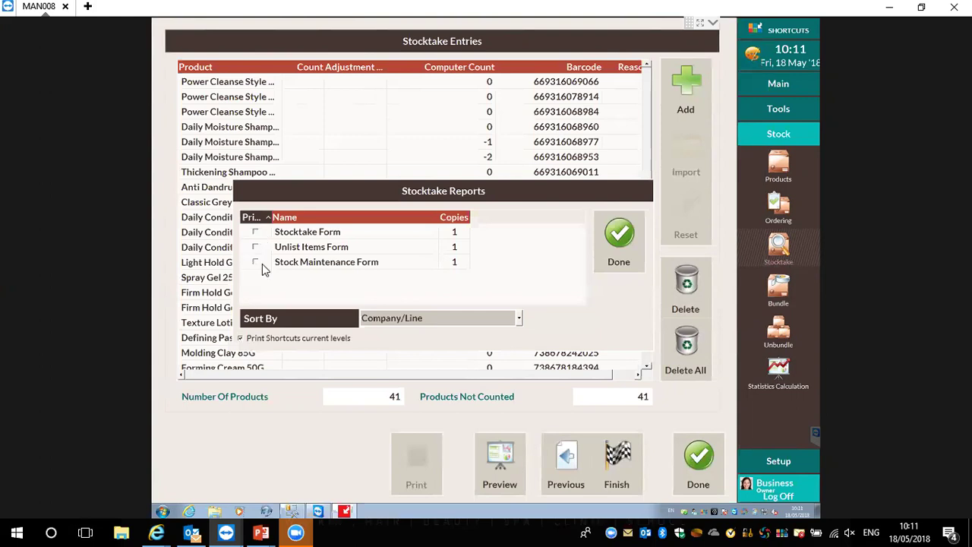
click(264, 336)
click(620, 240)
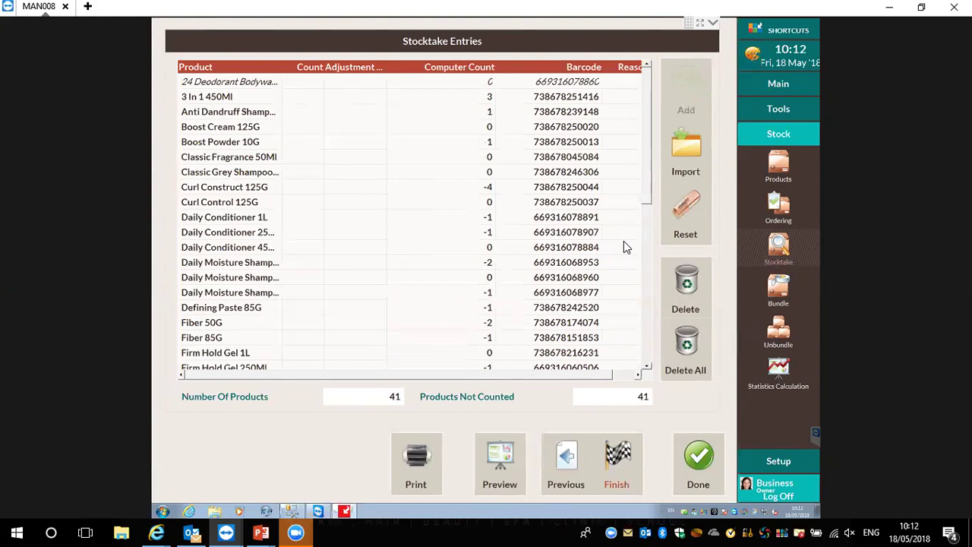
click(716, 450)
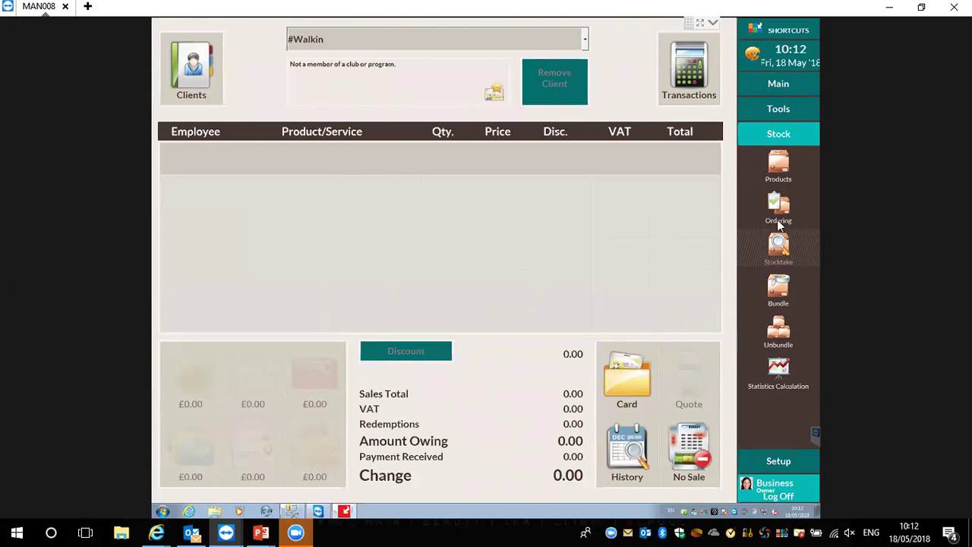
Reopen the American Crew stocktake's count entries and select the first product
click(780, 246)
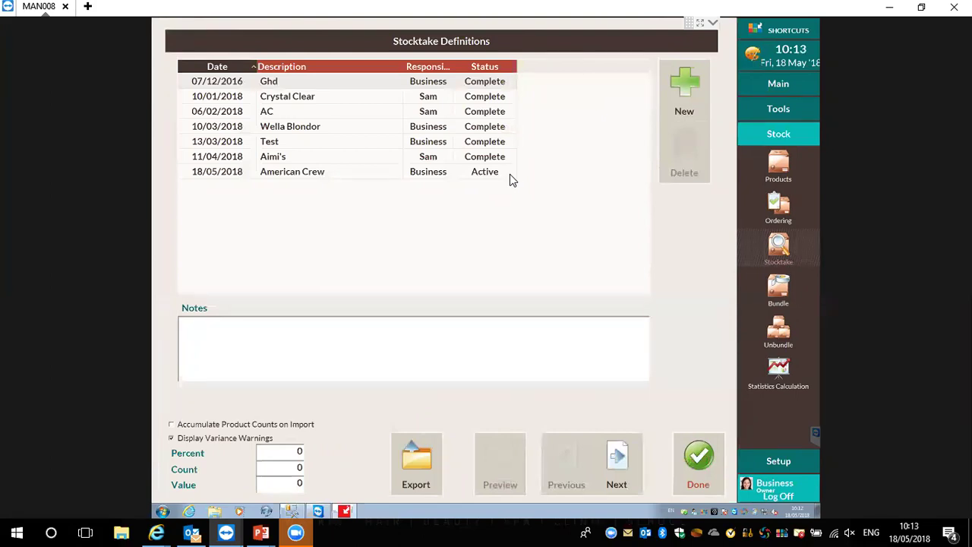
click(331, 173)
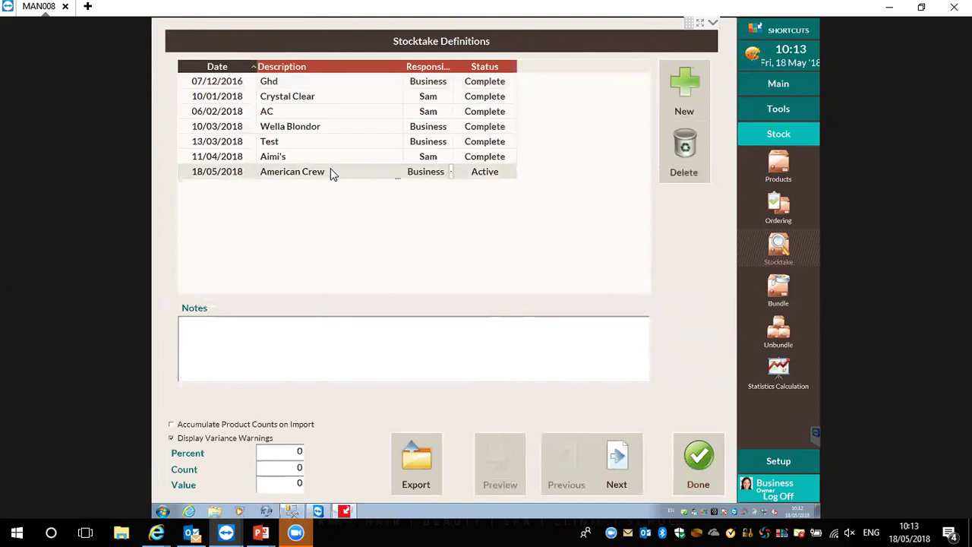
click(616, 485)
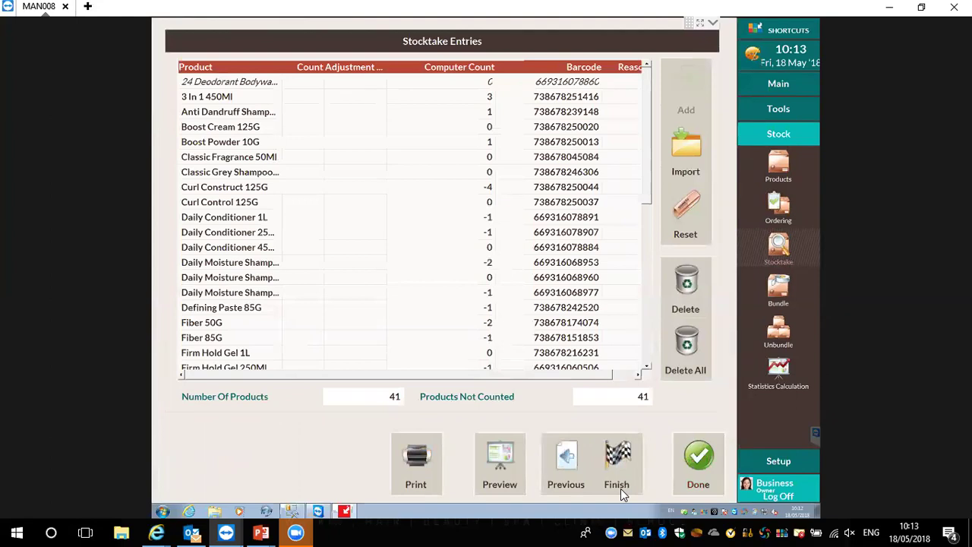
click(314, 87)
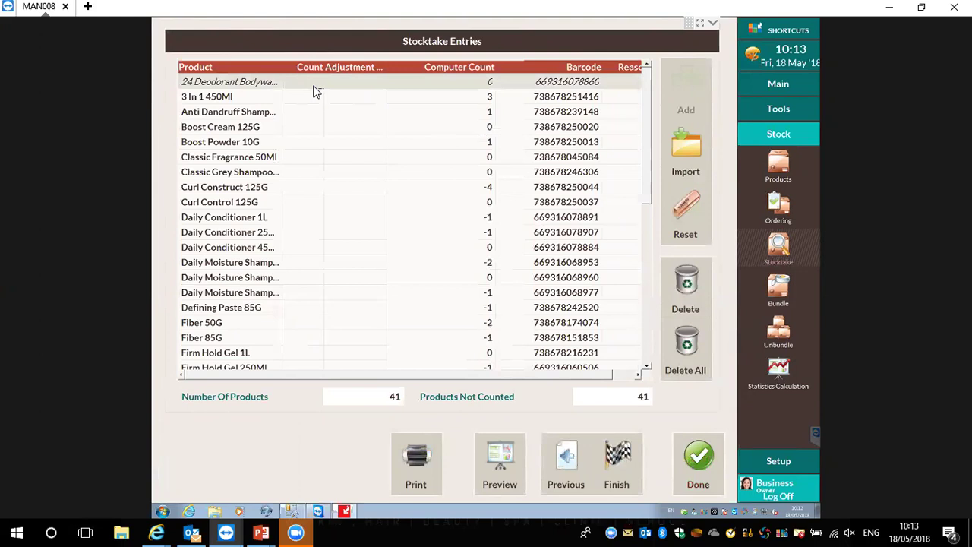
Enter a count of 1 for the first product, commit 3 In 1, and 0 for Anti Dandruff
click(313, 86)
text(1)
key(Return)
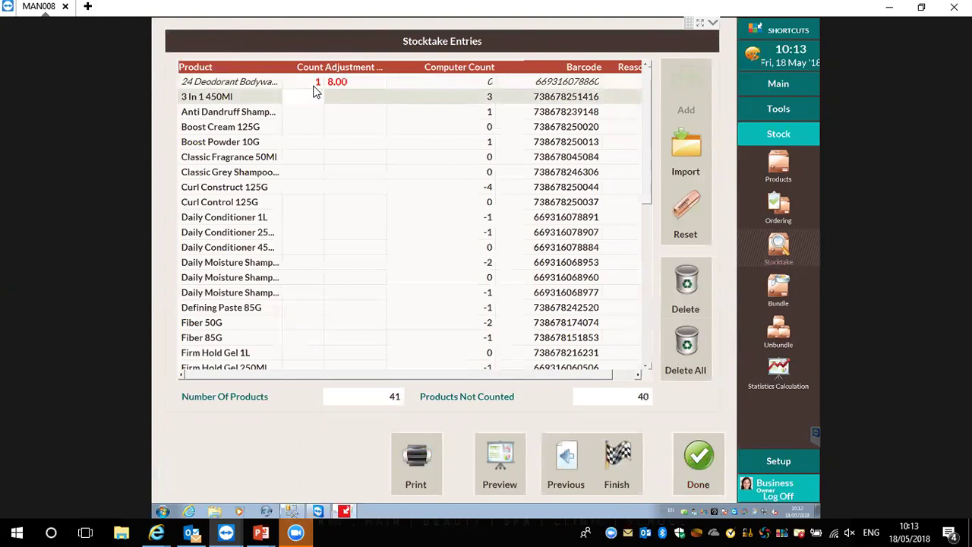
key(Return)
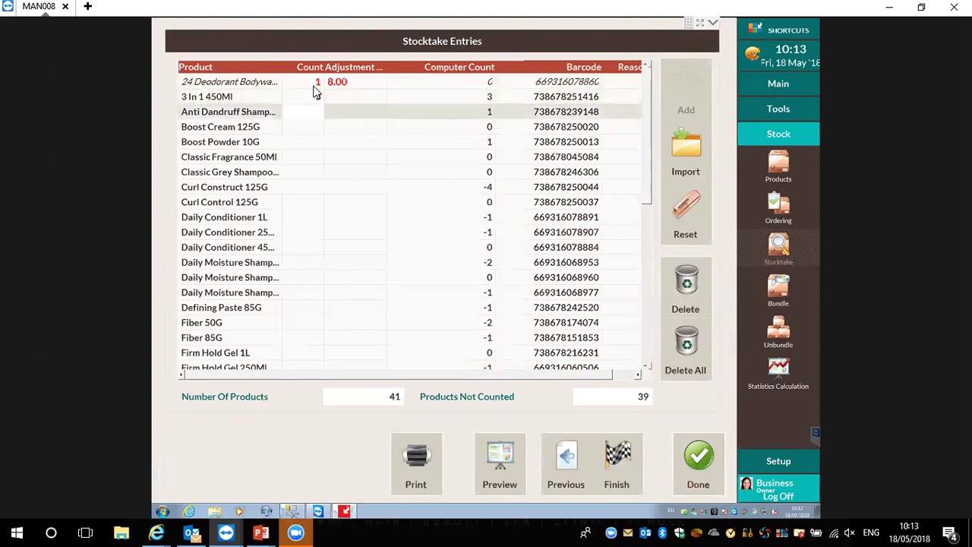
text(0)
key(Return)
Count Boost Cream 1, Boost Powder 3, Classic Fragrance 2, Classic Grey 1, Curl Construct 0, Curl Control 0
text(1)
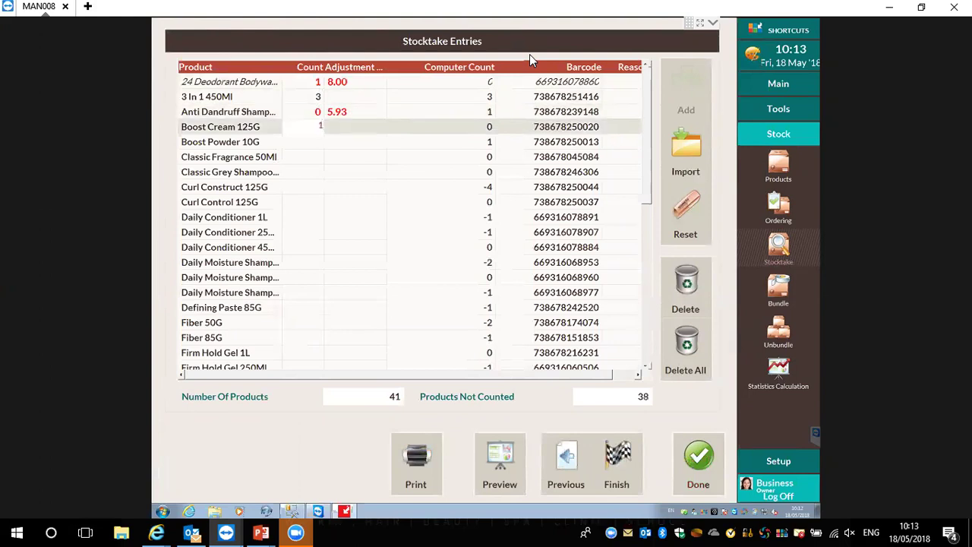
key(Return)
text(3)
key(Return)
text(2)
key(Return)
text(1)
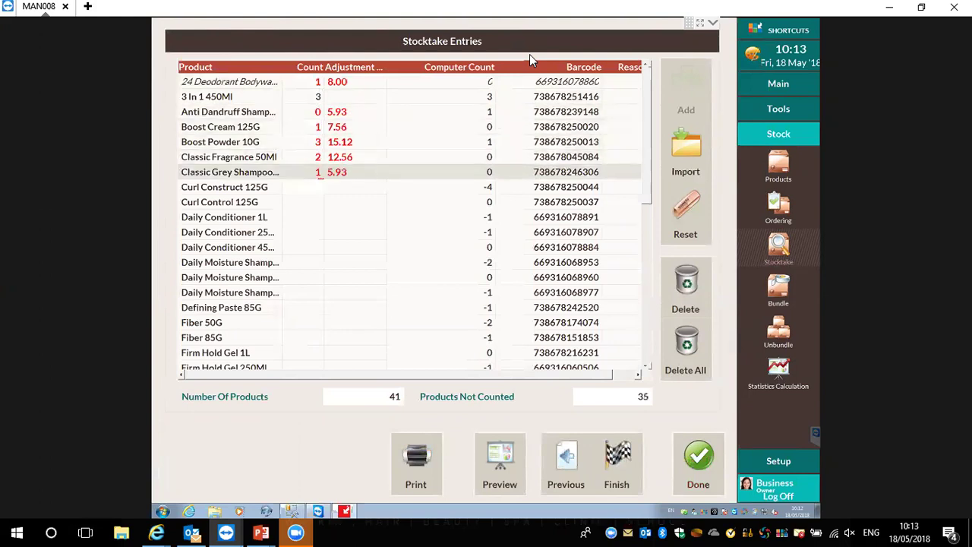
key(Return)
text(0)
key(Return)
text(0)
key(Return)
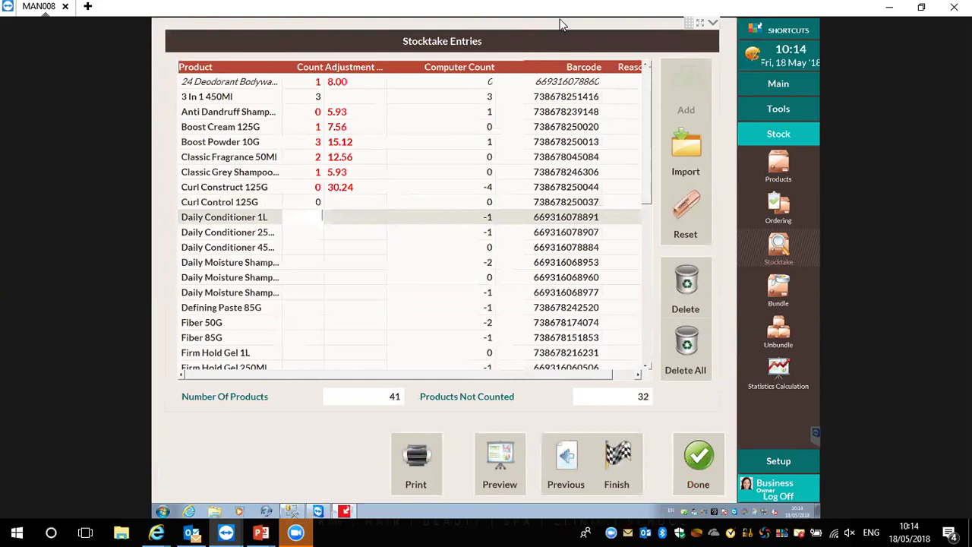
Finish the stocktake despite uncounted items, skipping the recount so counted levels are applied
click(612, 465)
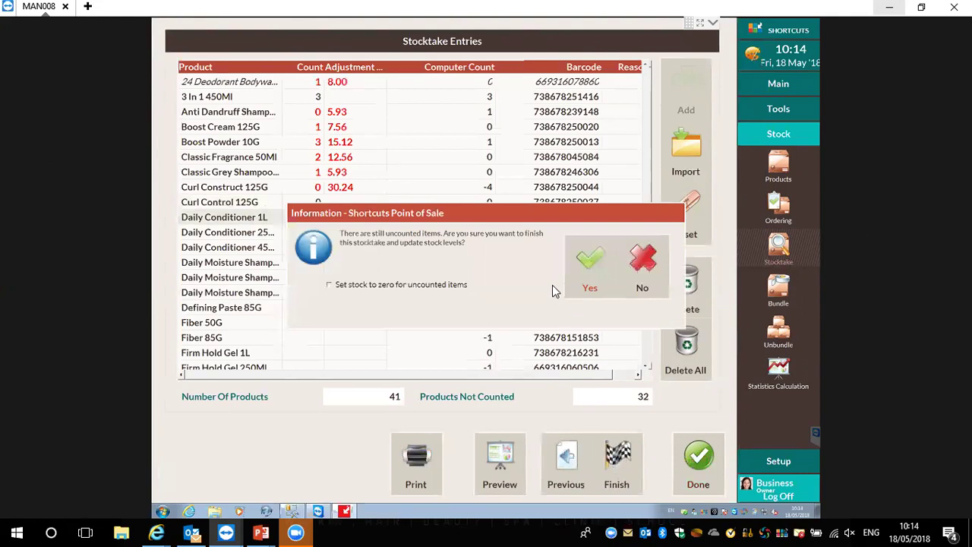
click(589, 259)
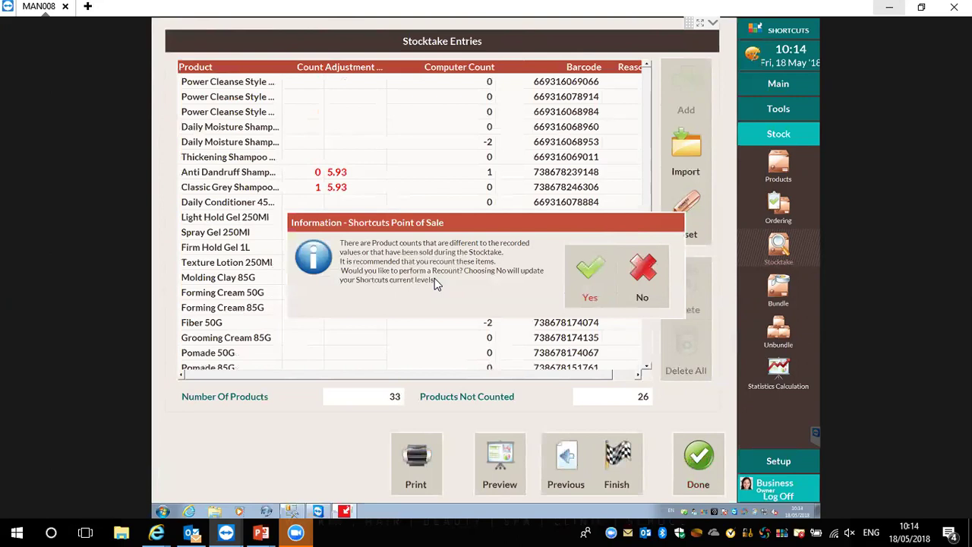
click(642, 270)
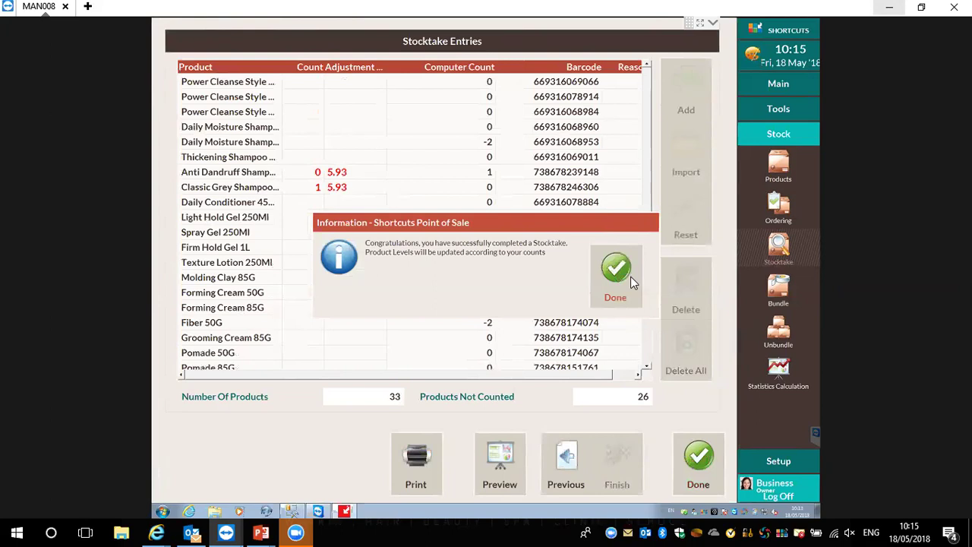
click(618, 274)
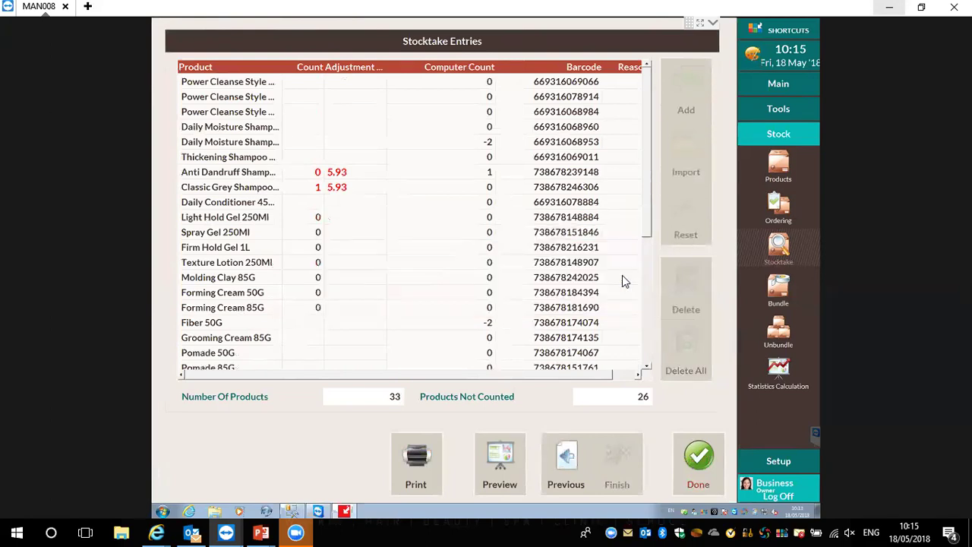
Reopen the stocktake list to confirm American Crew shows Complete, then close it
click(701, 472)
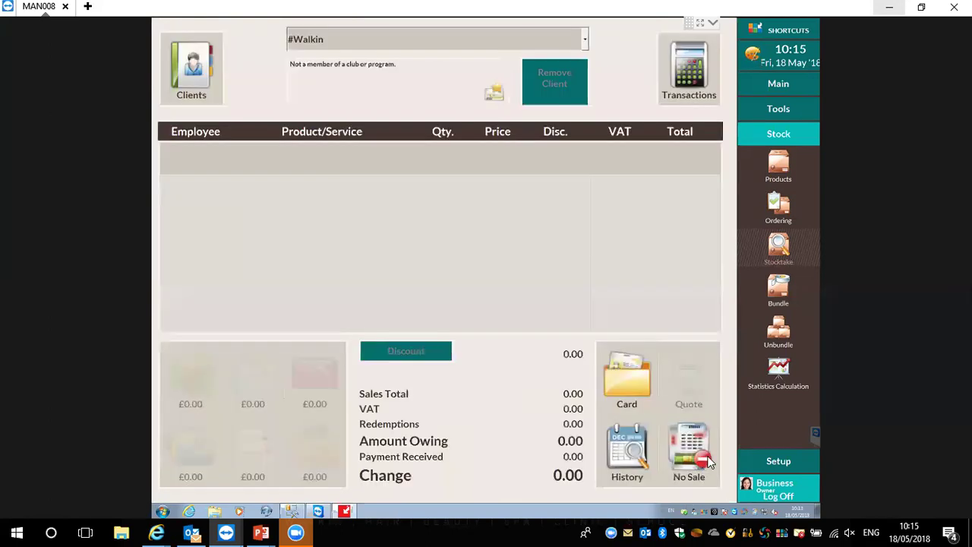
click(776, 255)
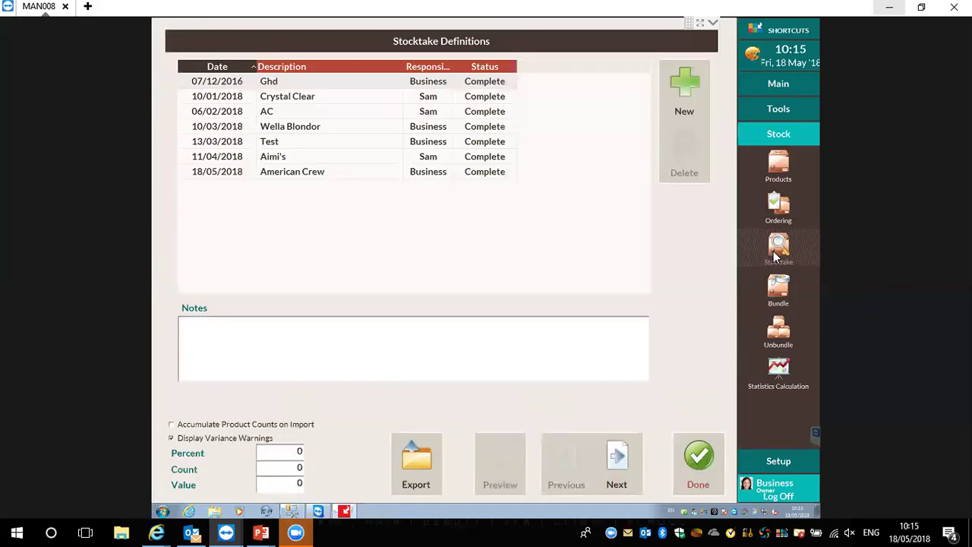
click(498, 174)
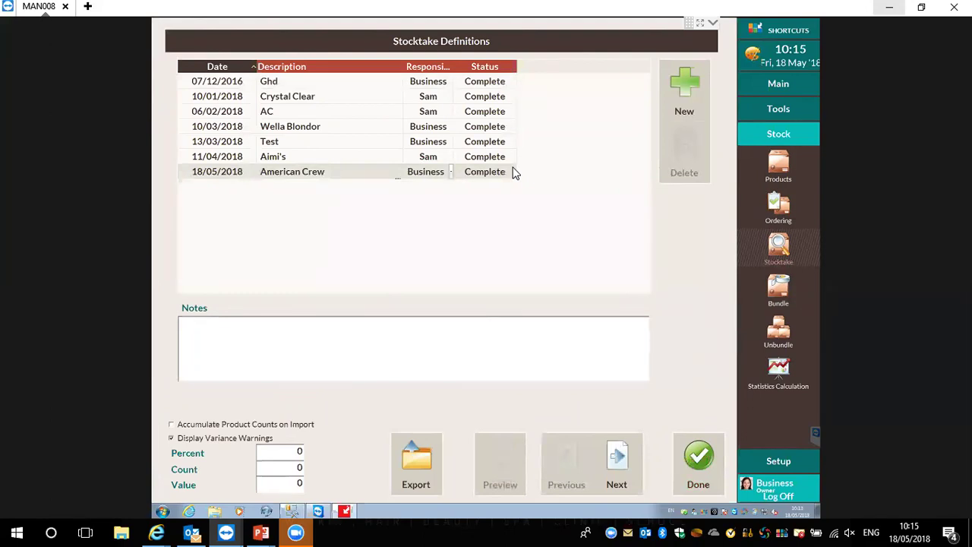
click(494, 96)
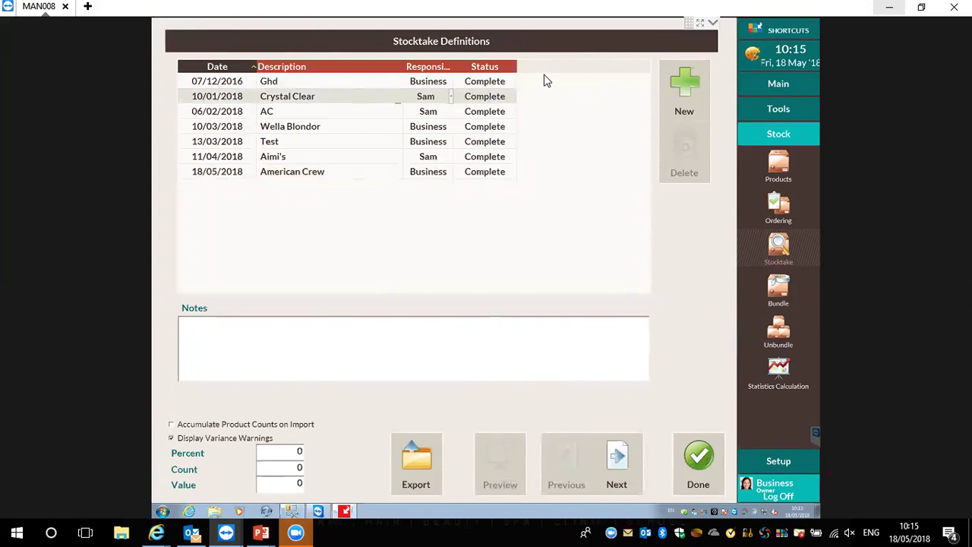
click(704, 463)
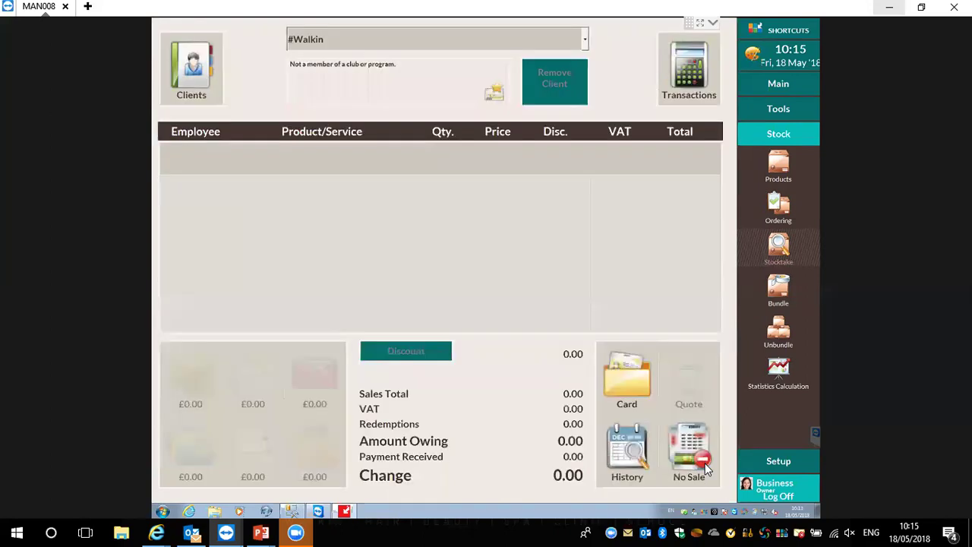
Open Products with the American Crew line expanded and select 3 In 1 450Ml's minimum stock
click(777, 164)
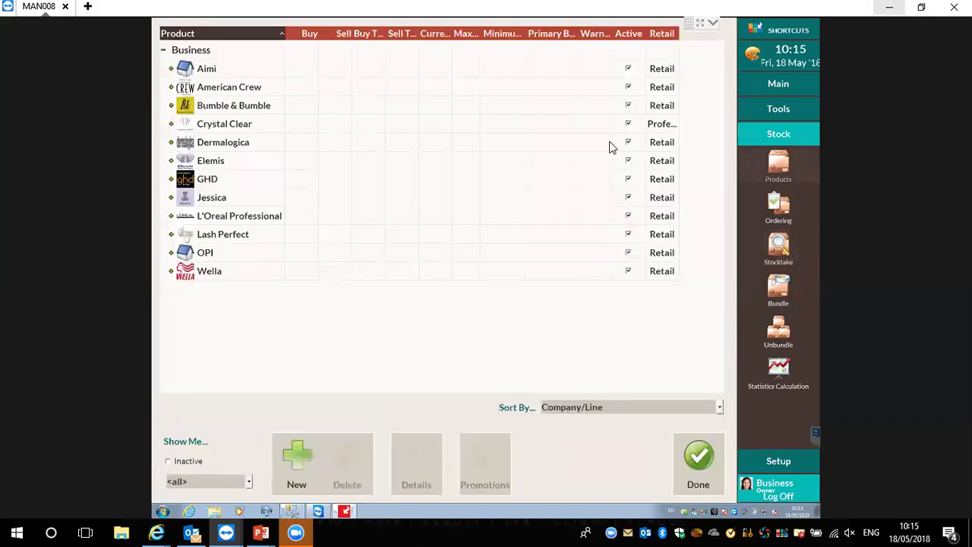
click(171, 88)
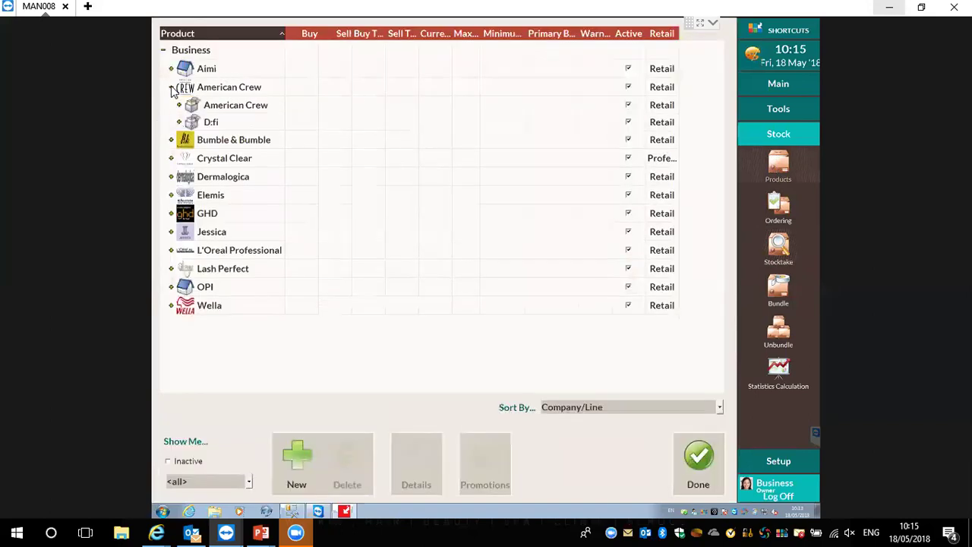
click(179, 105)
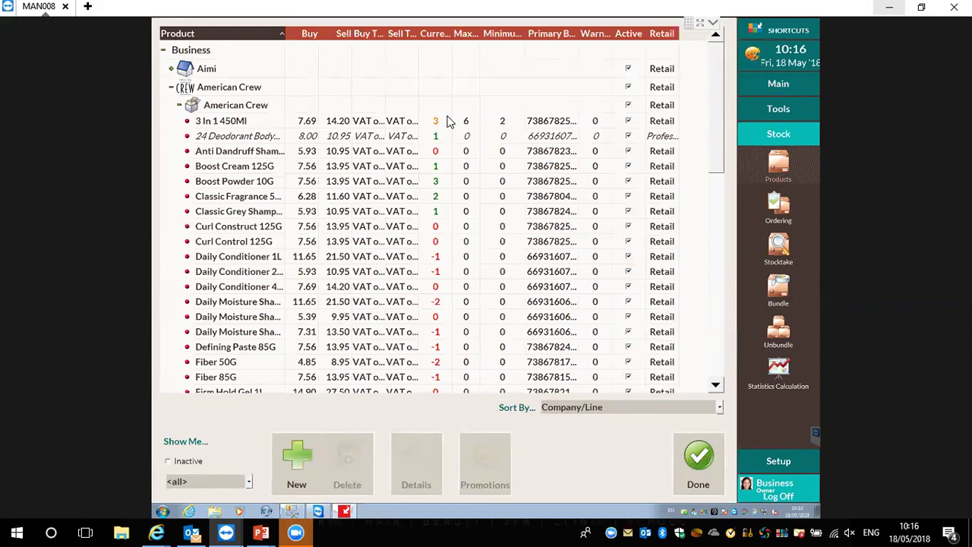
click(515, 123)
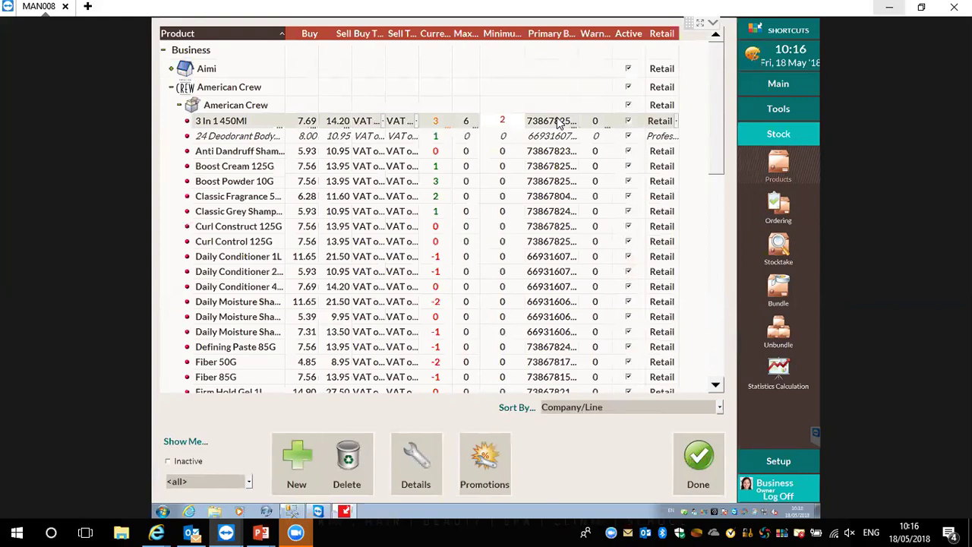
Enter minimum stock levels of 4 for Anti Dandruff, 2 for Boost Cream 125G and 1 for Boost Powder 10G
key(Down)
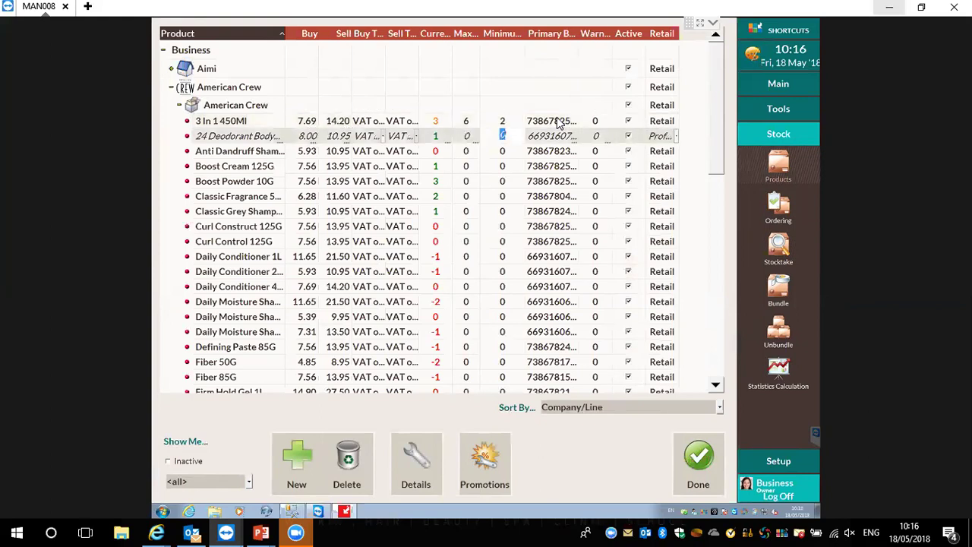
key(Down)
text(4)
key(Down)
text(2)
key(Down)
text(1)
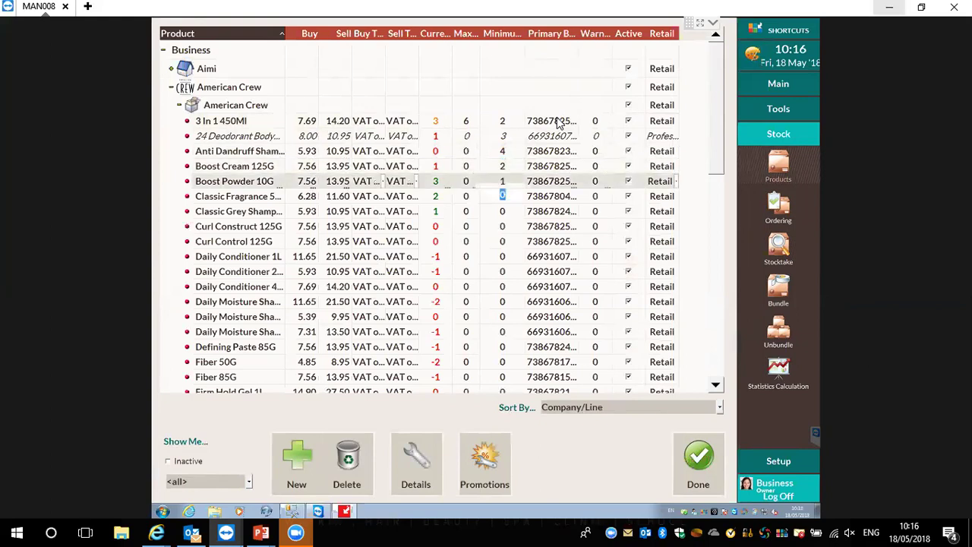
key(Down)
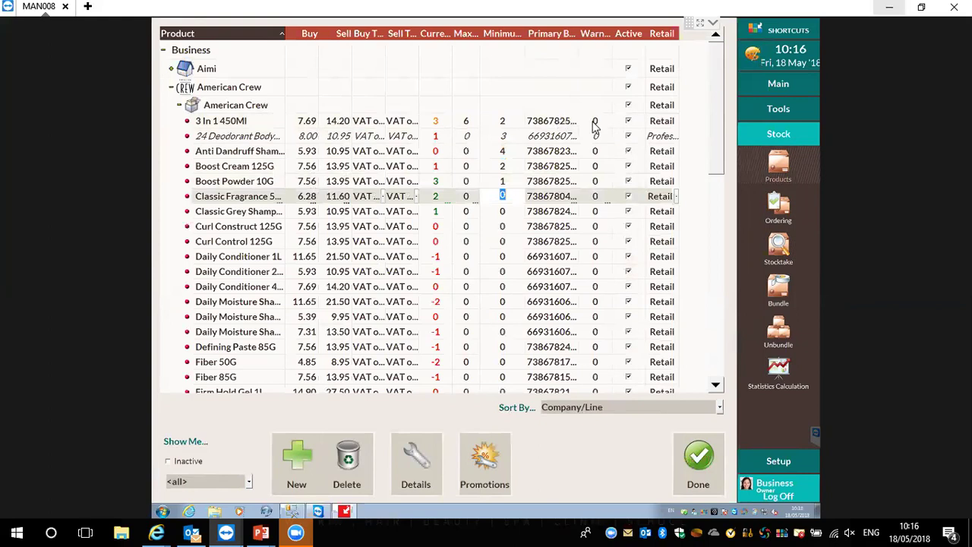
Enable Low Stock Warning in the point-of-sale configuration and save it
click(778, 462)
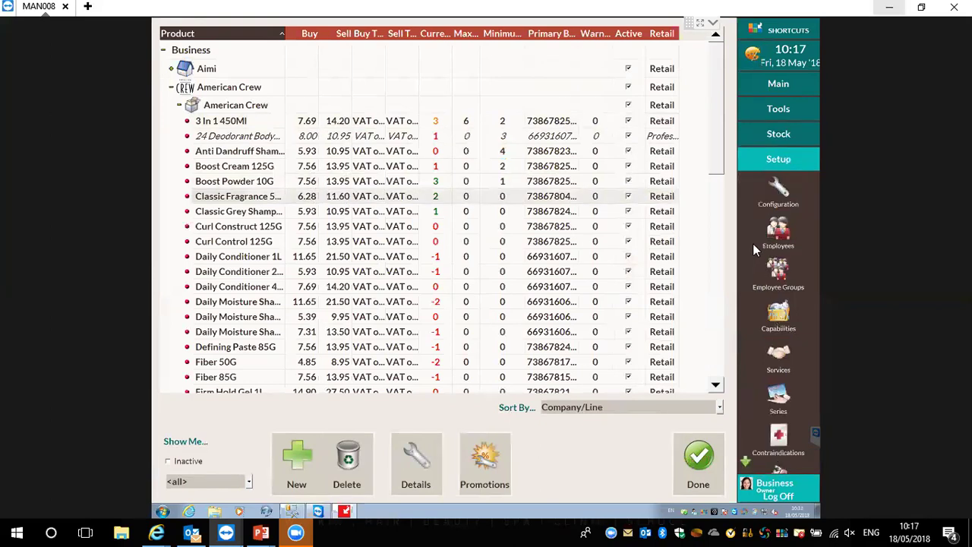
click(780, 190)
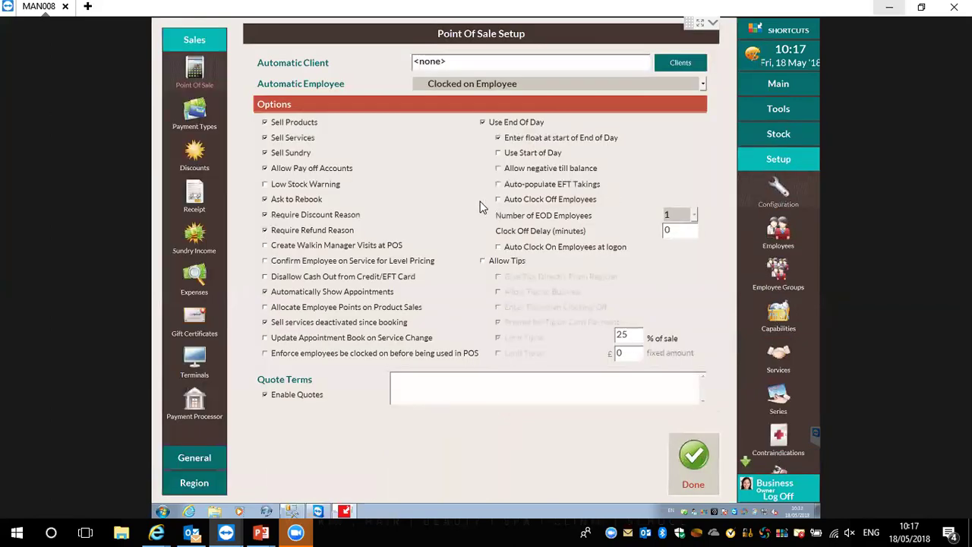
click(302, 190)
click(699, 469)
click(615, 265)
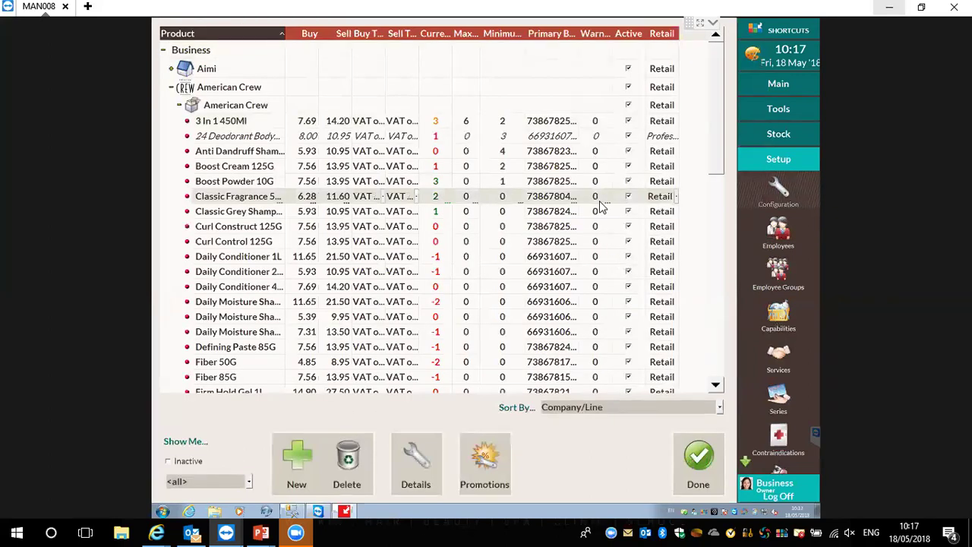
Set the 3 In 1 450Ml warning level to 3, reset it to 0, and close the product list
click(440, 124)
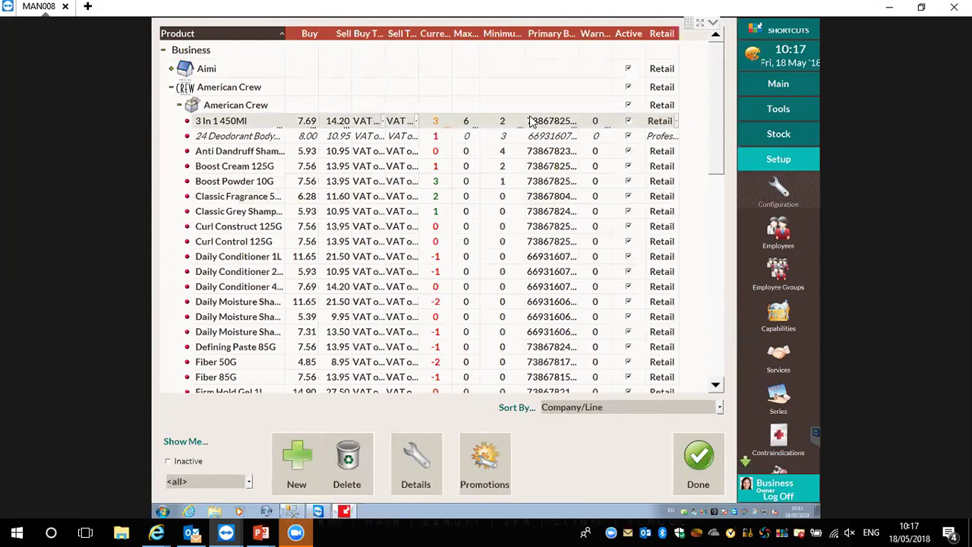
click(595, 120)
text(3)
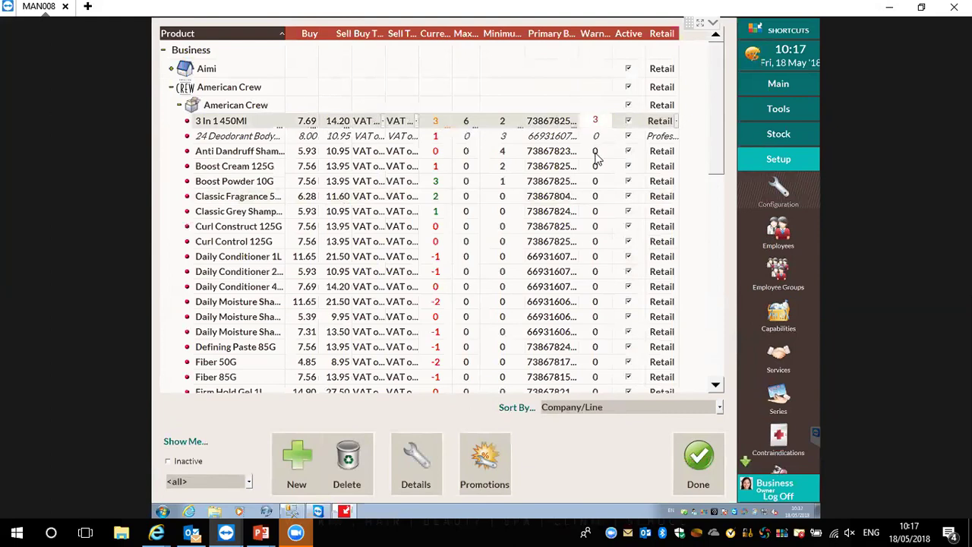
click(596, 155)
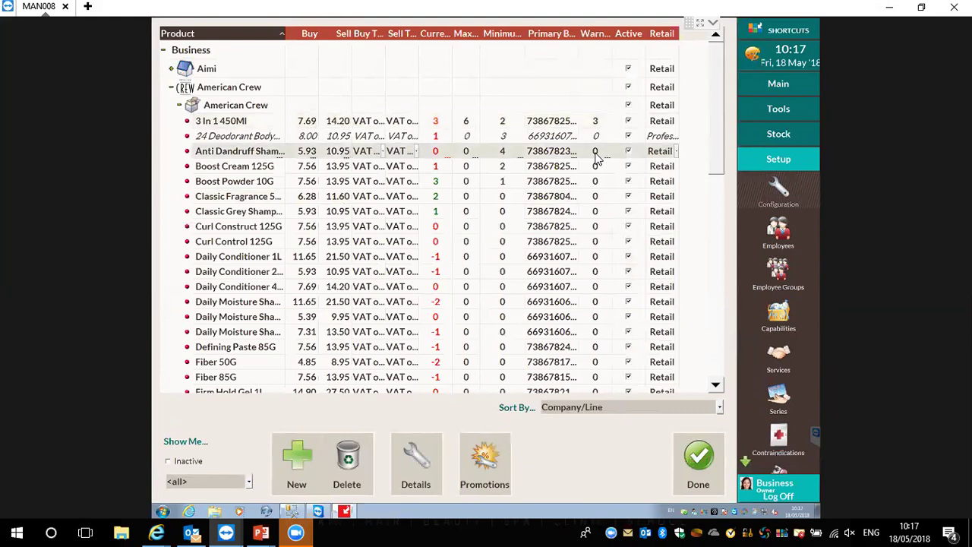
click(601, 122)
click(601, 118)
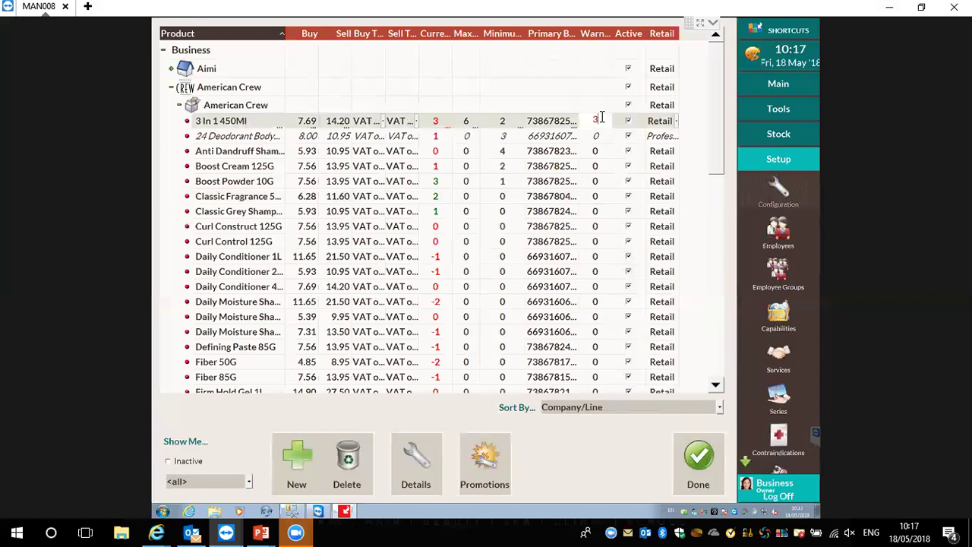
key(BackSpace)
click(585, 173)
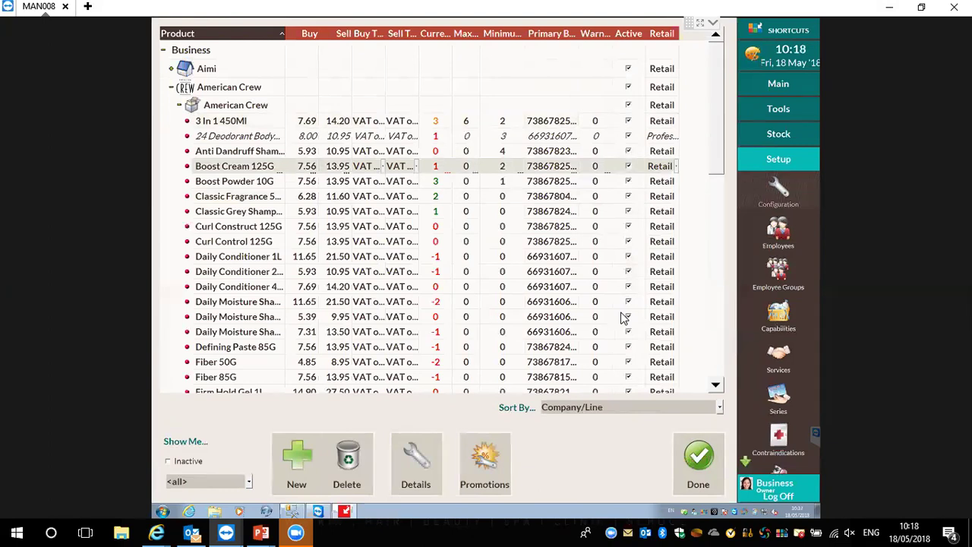
click(778, 134)
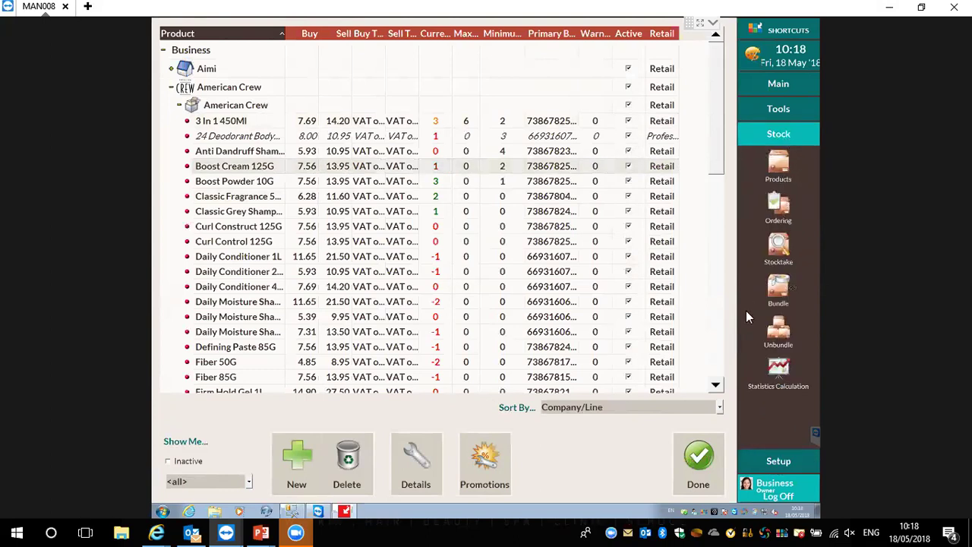
click(705, 457)
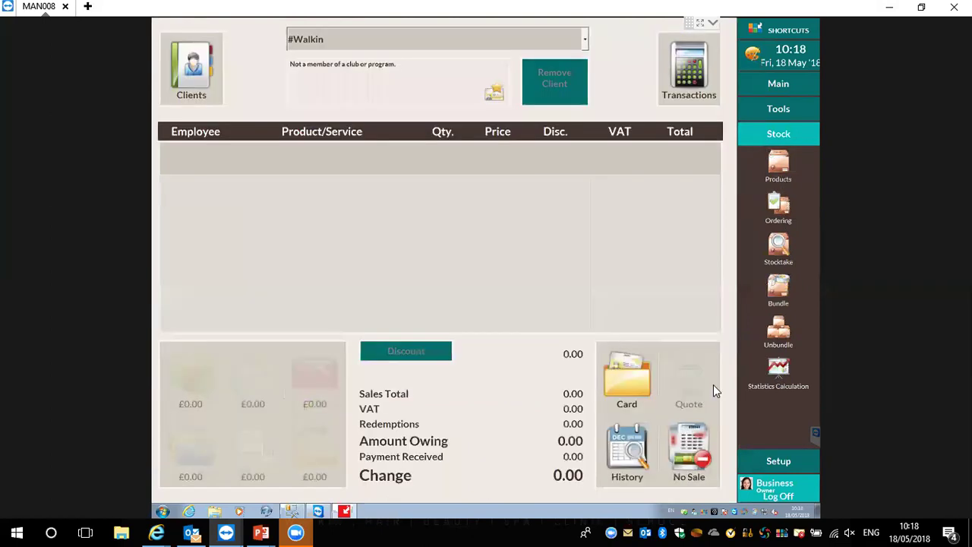
Filter stock ordering to the American Crew supplier and create a new order
click(788, 208)
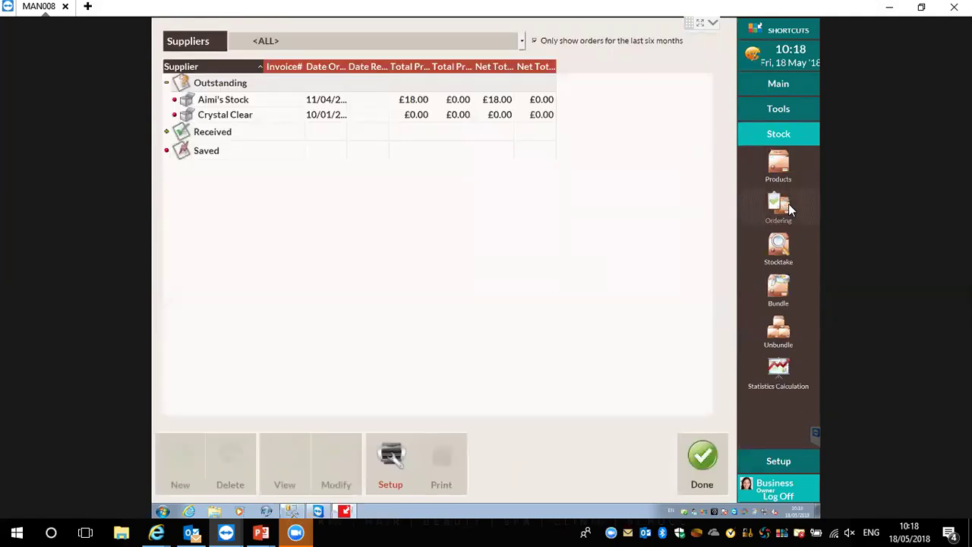
click(338, 38)
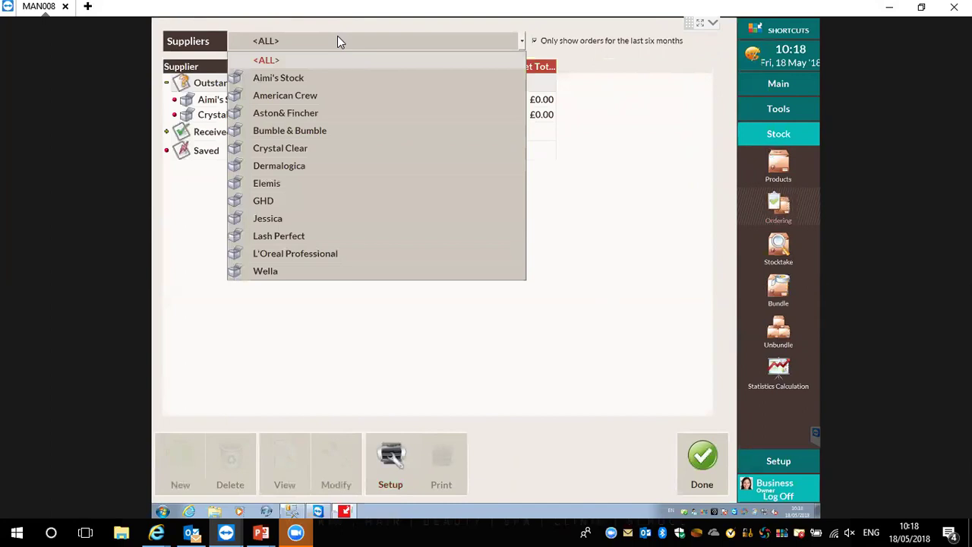
click(310, 95)
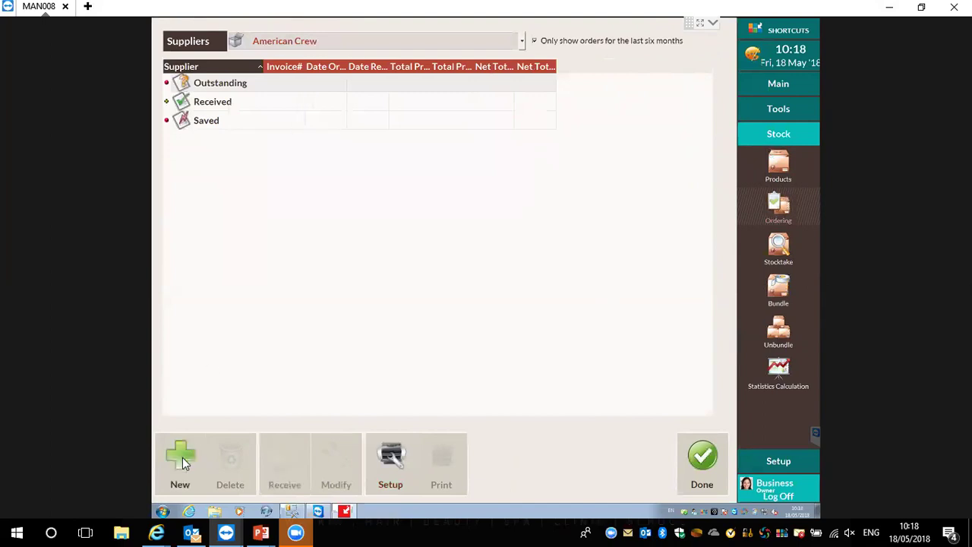
click(182, 457)
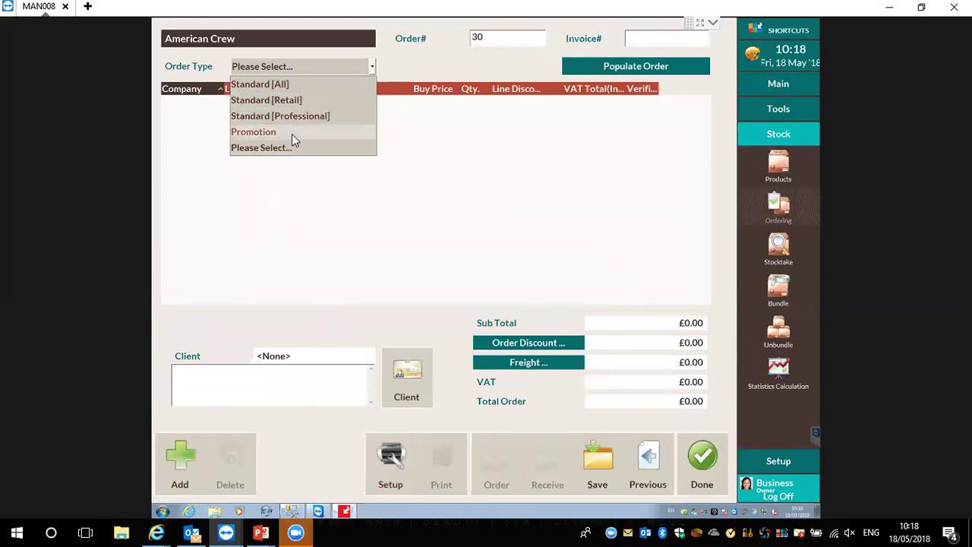
Set the order type to Standard [All] and the Boost Cream 125G quantity to 4
click(278, 85)
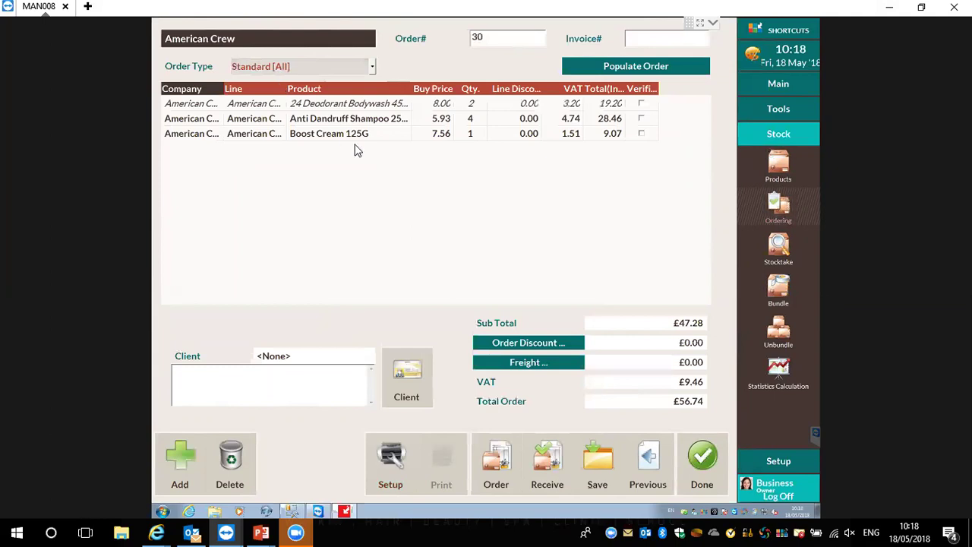
click(473, 135)
click(474, 134)
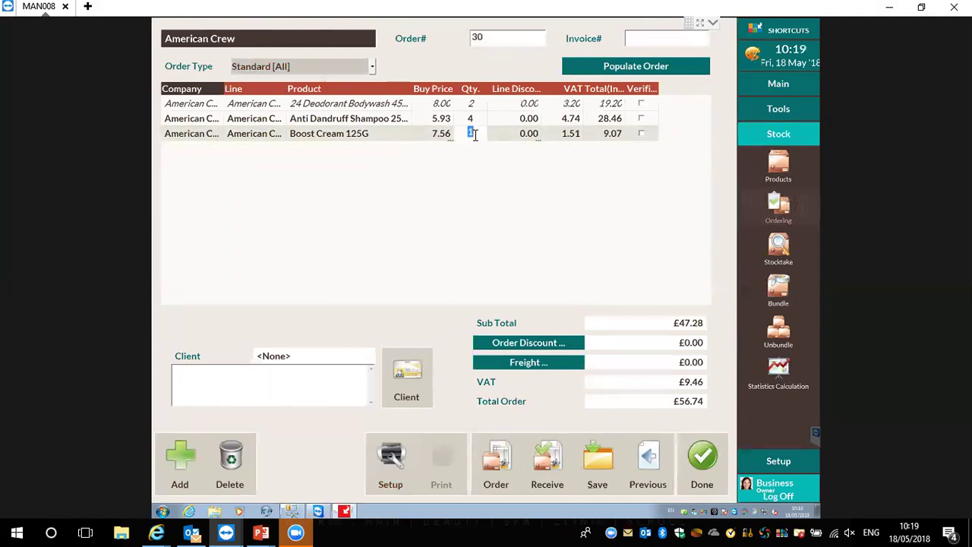
text(4)
click(434, 209)
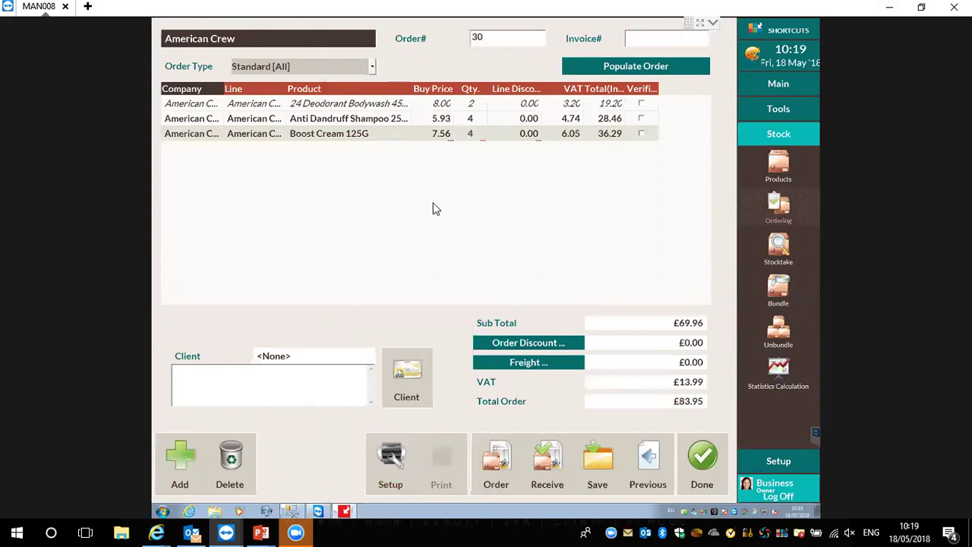
click(177, 459)
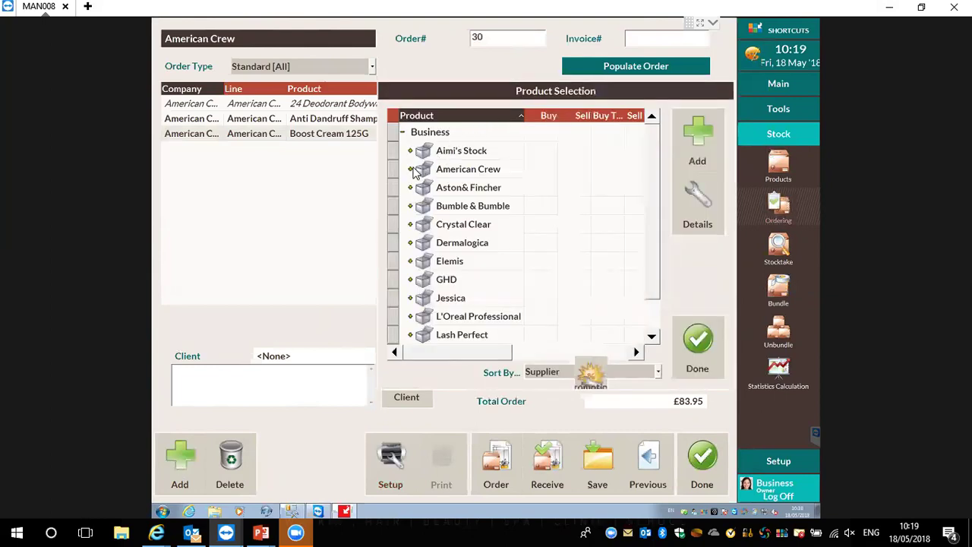
Add 3 In 1 450Ml, Classic Fragrance 50Ml and D:Sculpt 150Ml from the American Crew products
click(411, 170)
click(486, 187)
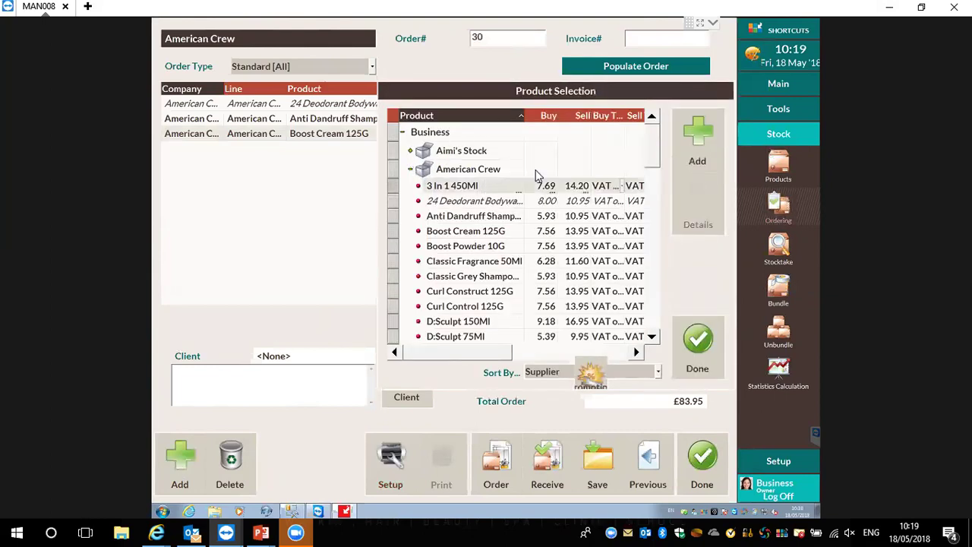
click(699, 130)
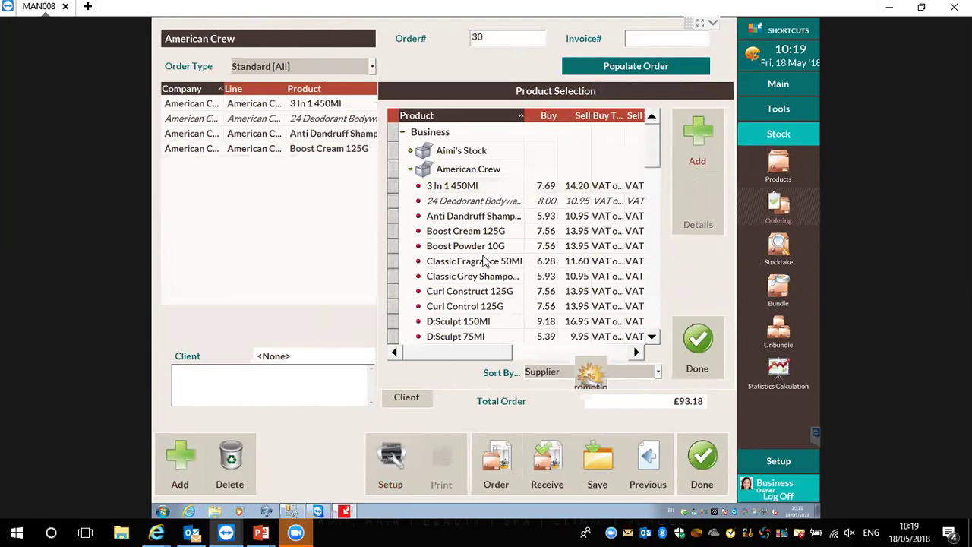
click(455, 261)
click(698, 133)
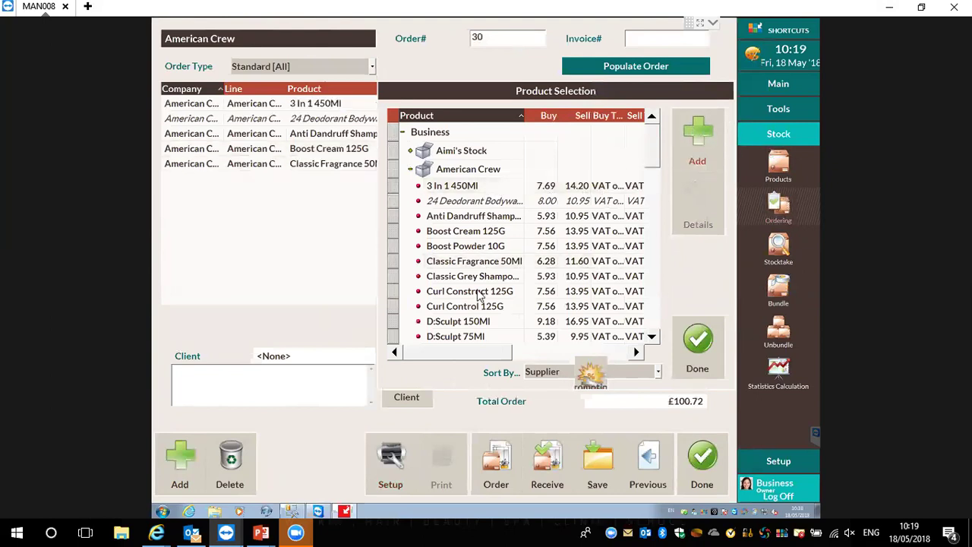
click(449, 323)
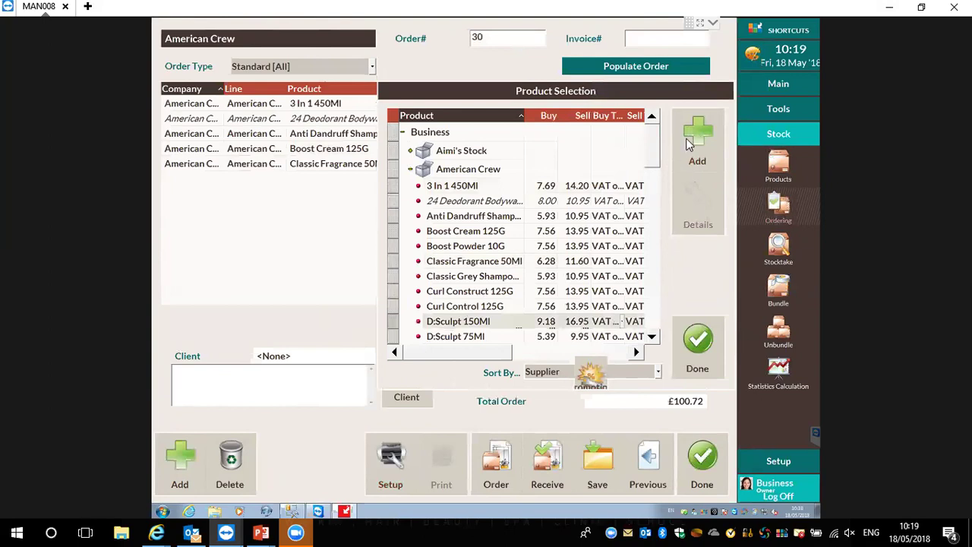
click(695, 137)
Remove the D:Sculpt 150Ml line from the order
click(715, 364)
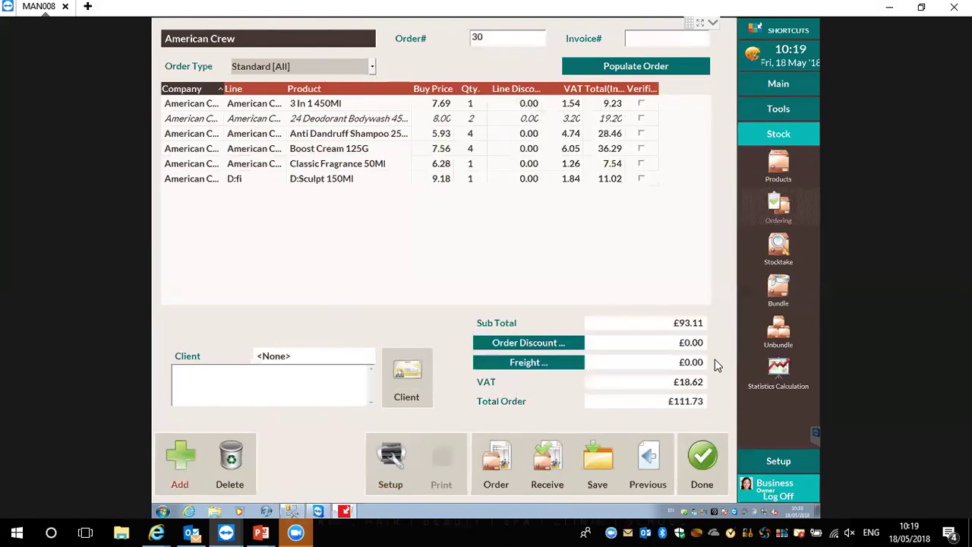
click(477, 185)
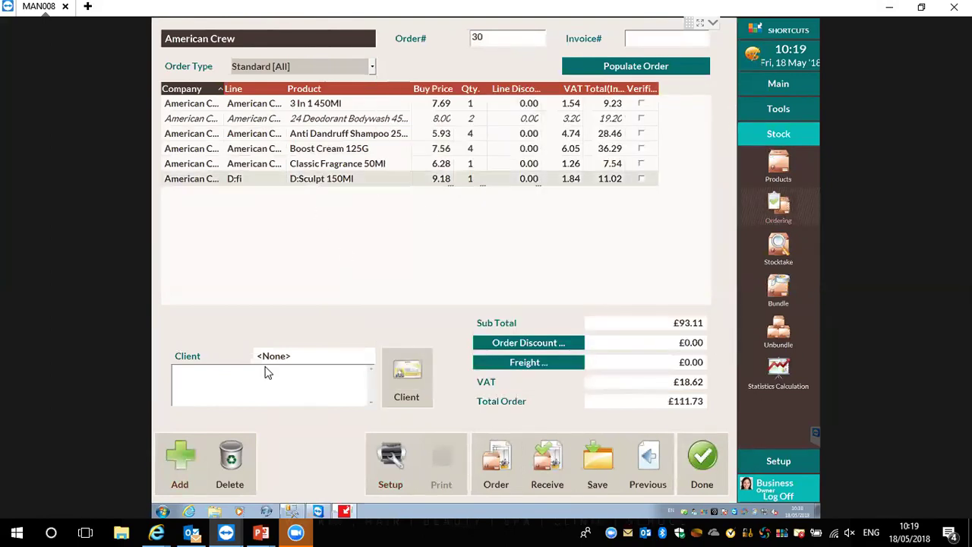
click(229, 459)
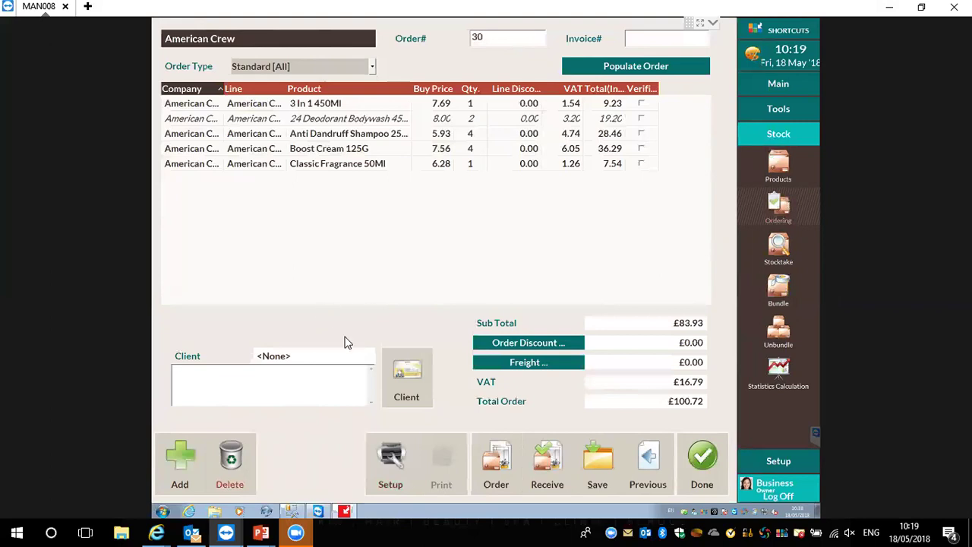
Assign a client from the client list to the order
click(417, 360)
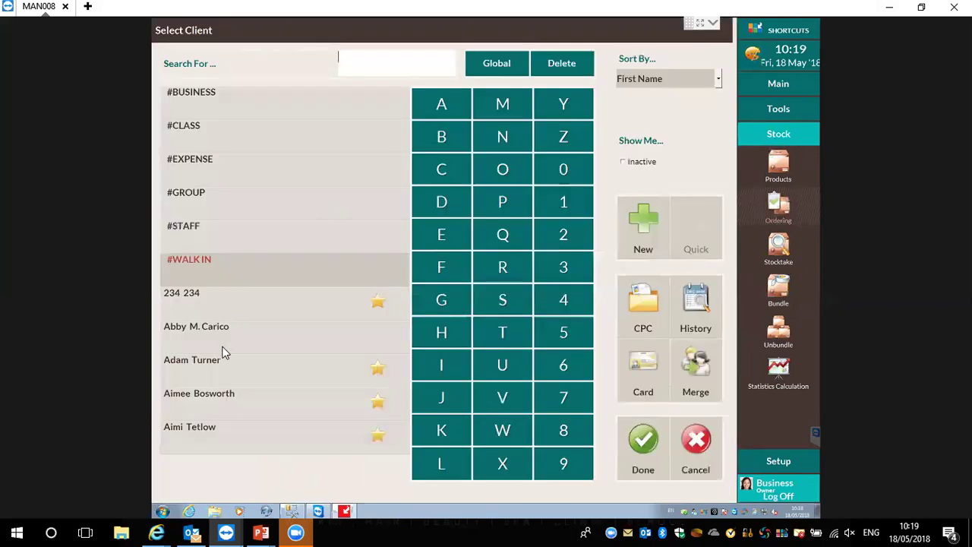
click(223, 349)
click(630, 454)
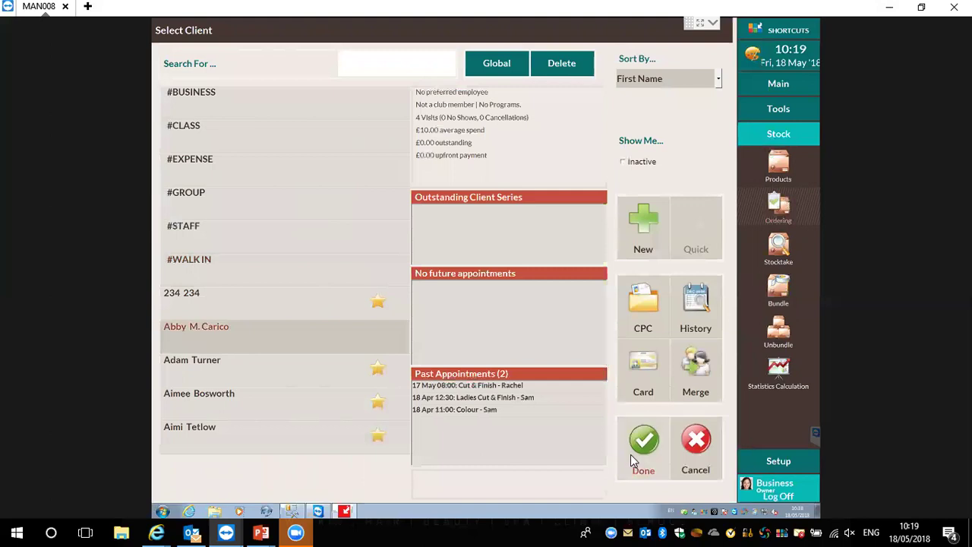
Add the note 'Test' and submit the order
click(280, 369)
text(Test)
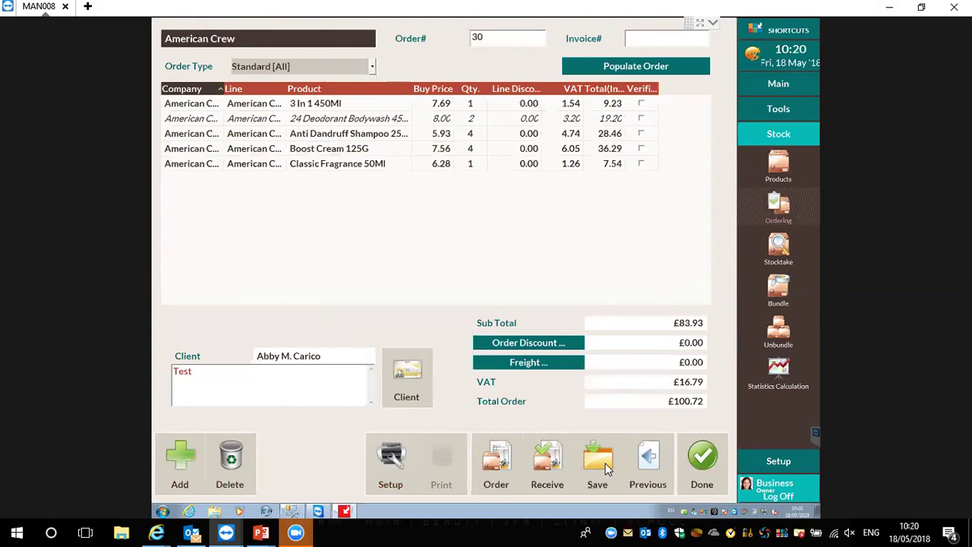
click(492, 463)
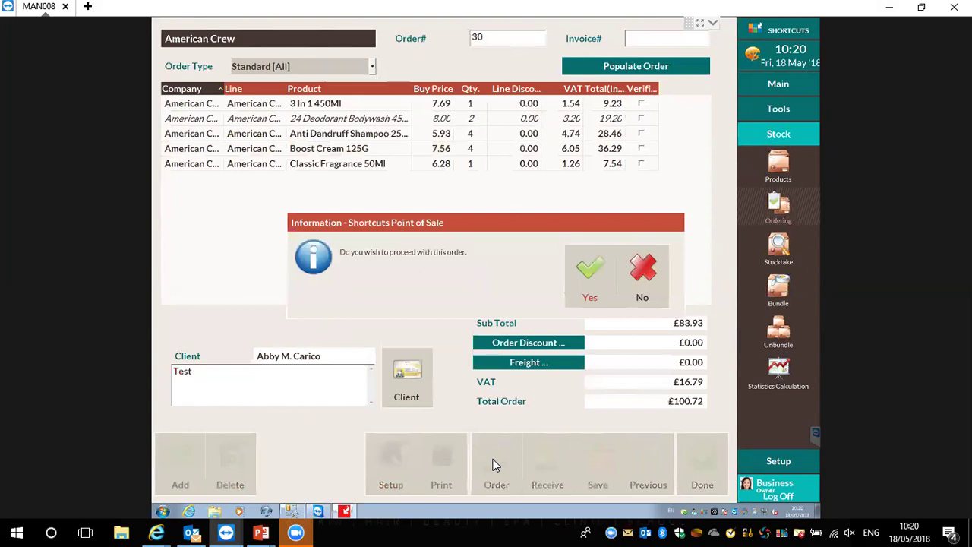
Confirm the £100.72 American Crew order without printing and select it under Outstanding
click(590, 262)
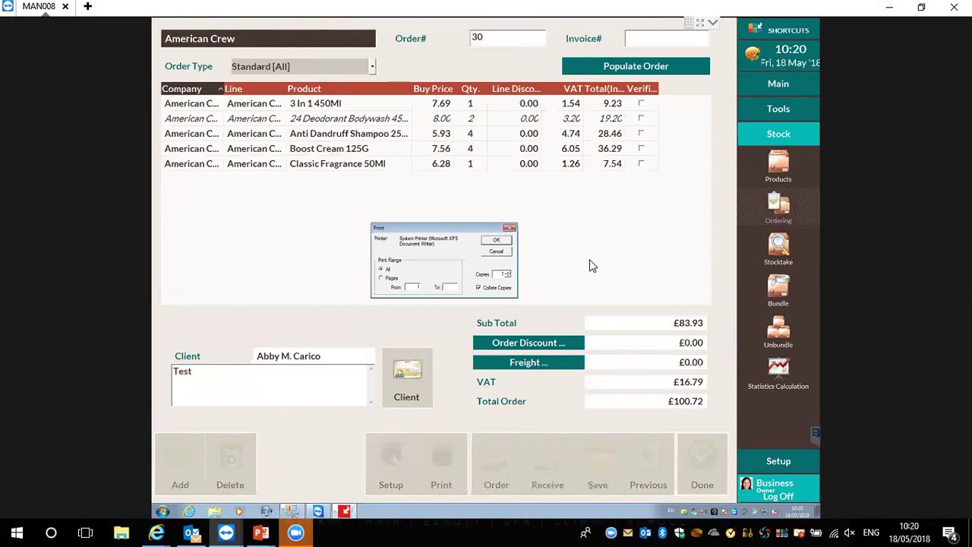
click(499, 252)
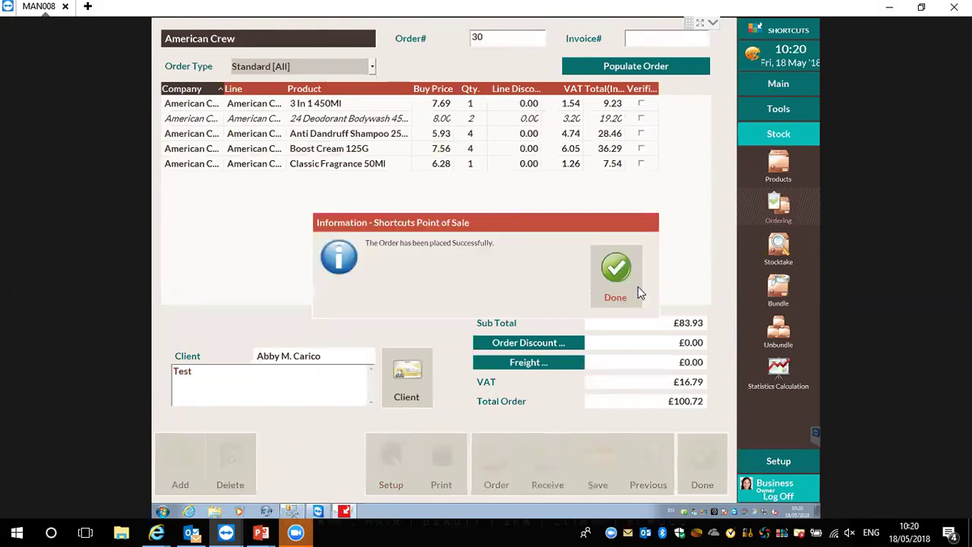
click(616, 275)
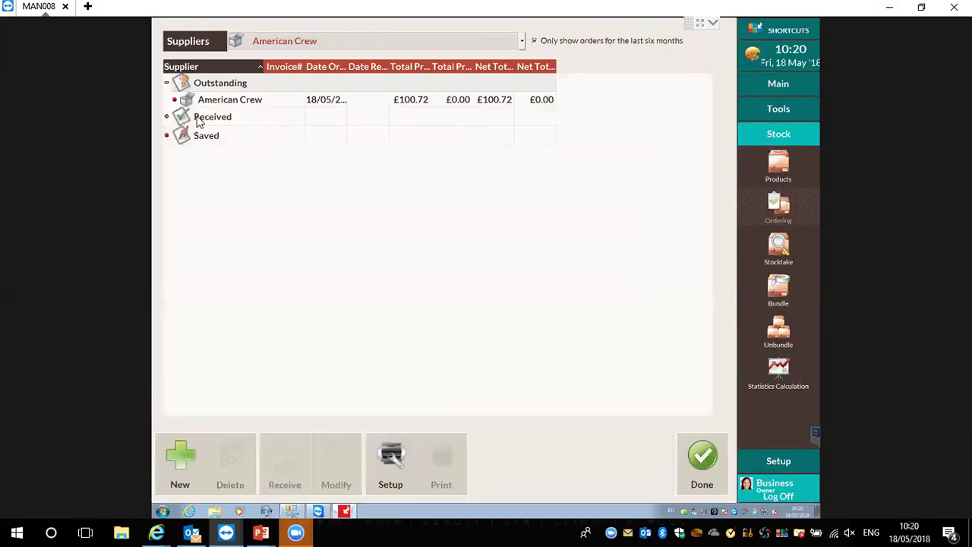
click(230, 104)
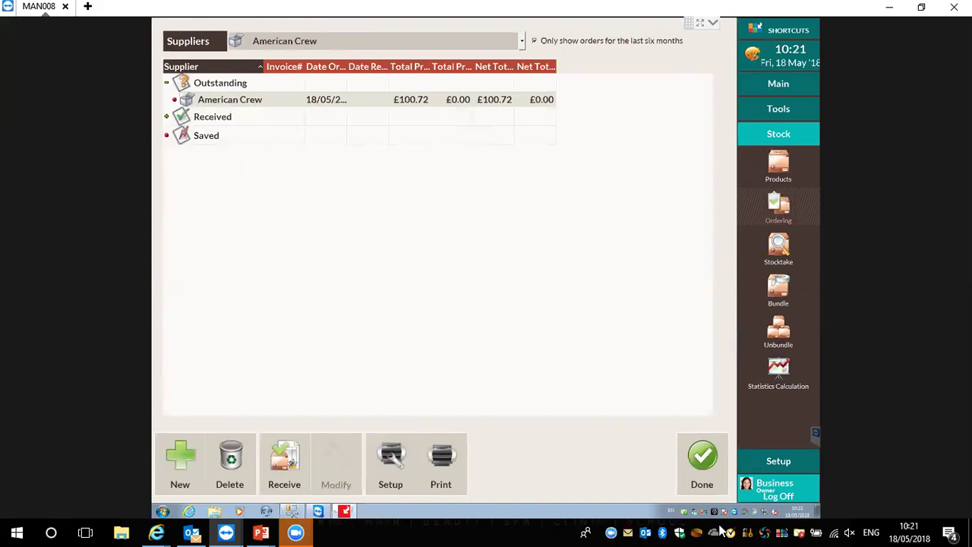
Reopen stock ordering for all suppliers and select the outstanding American Crew order
click(694, 464)
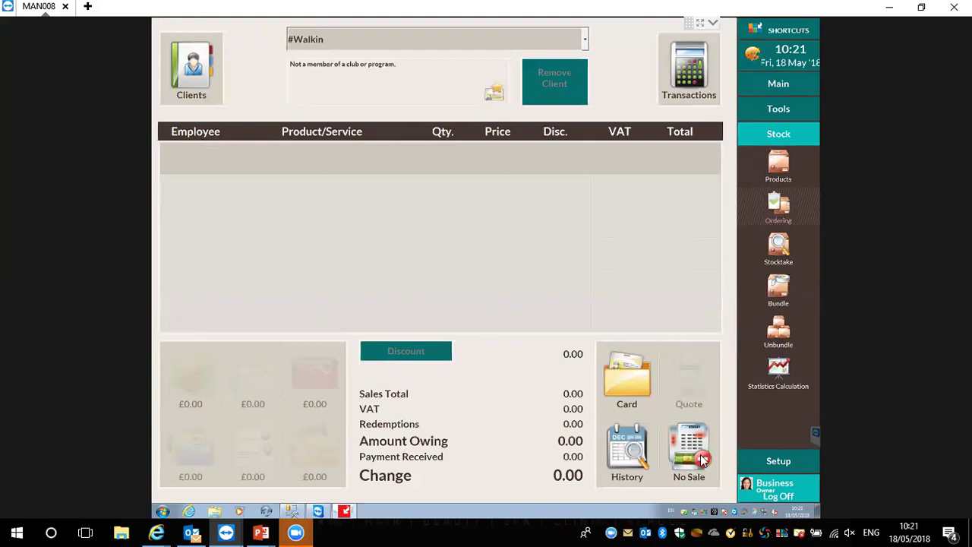
click(776, 210)
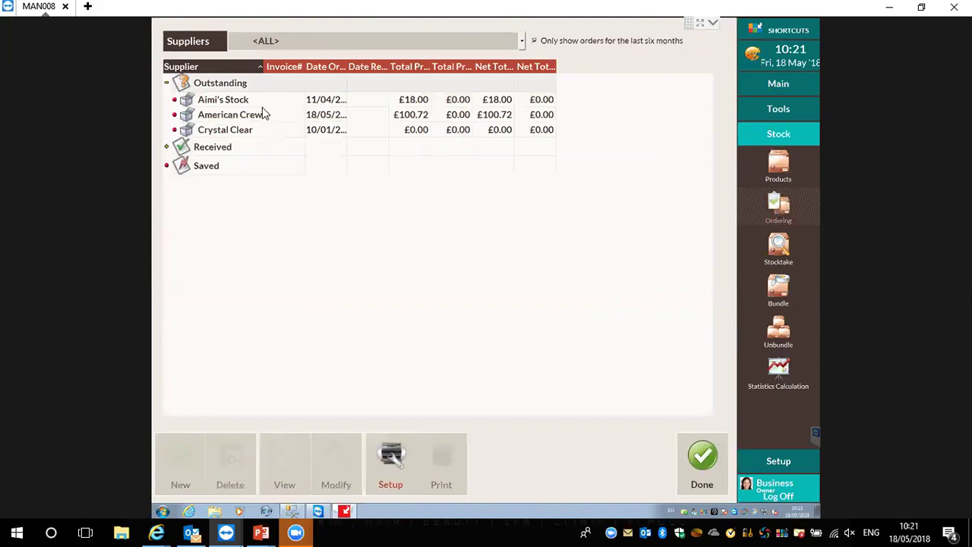
click(245, 119)
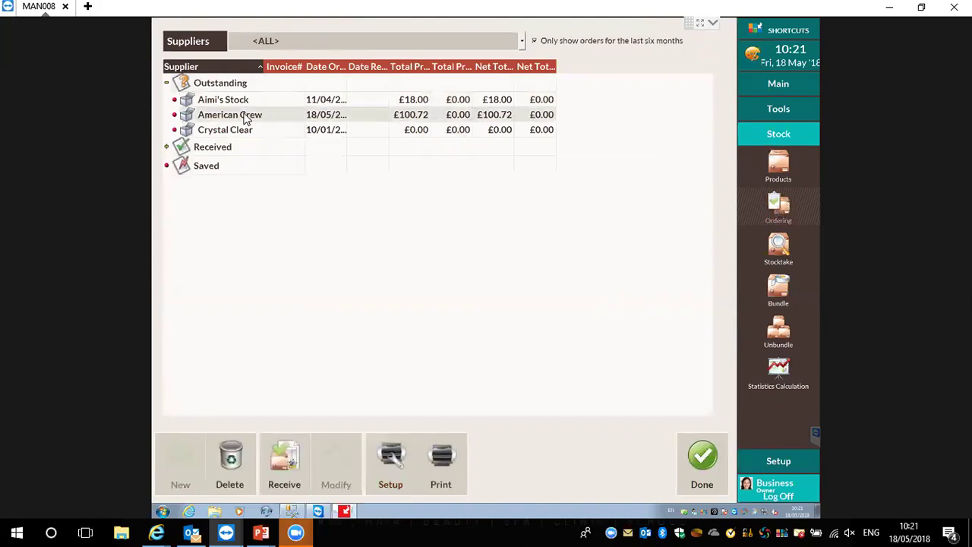
Receive 2 Classic Fragrance 50Ml and 2 Boost Cream 125G, declining a back order for the rest
click(289, 486)
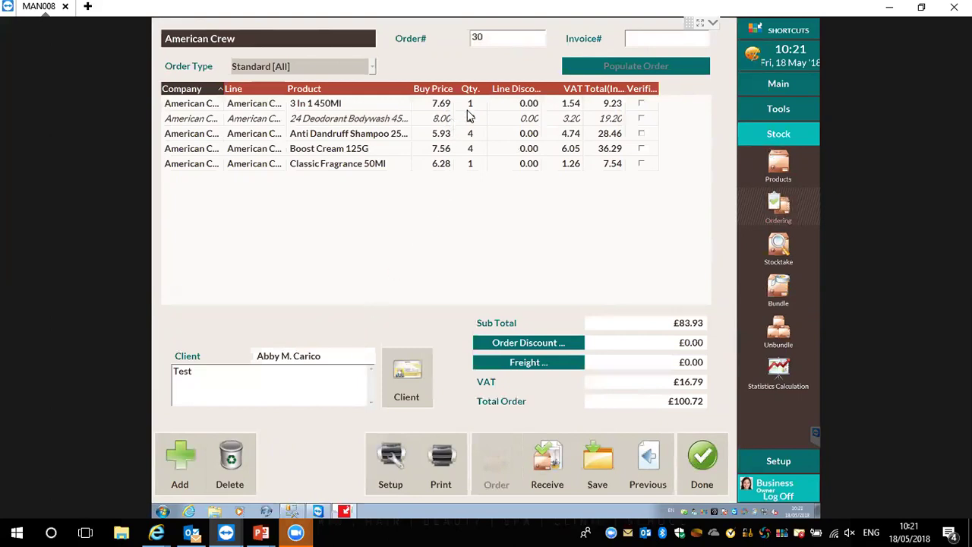
click(471, 165)
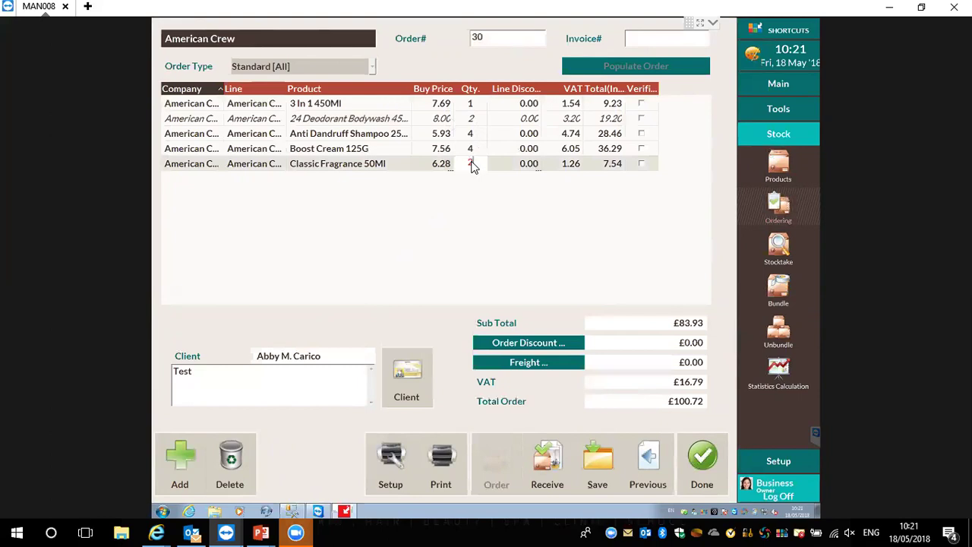
key(Return)
click(478, 150)
click(479, 147)
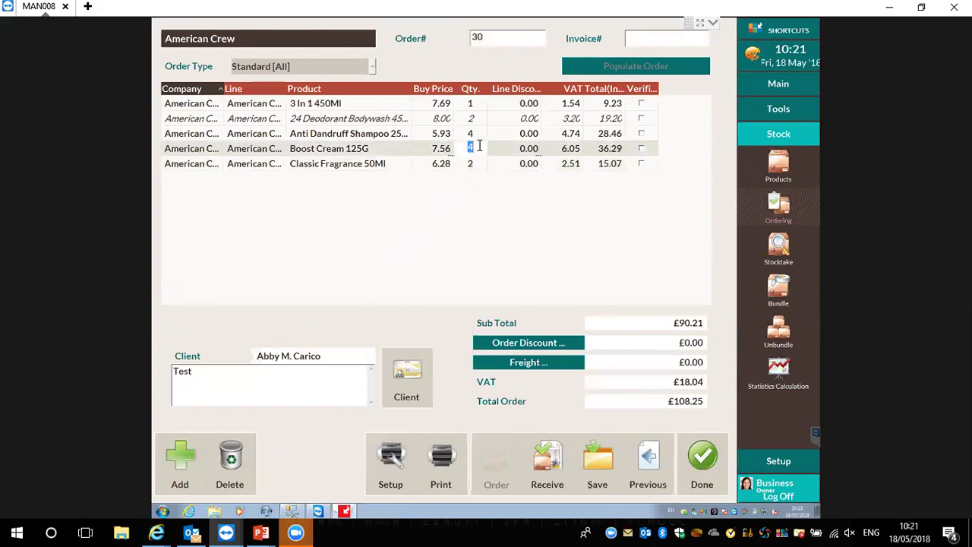
text(2)
key(Return)
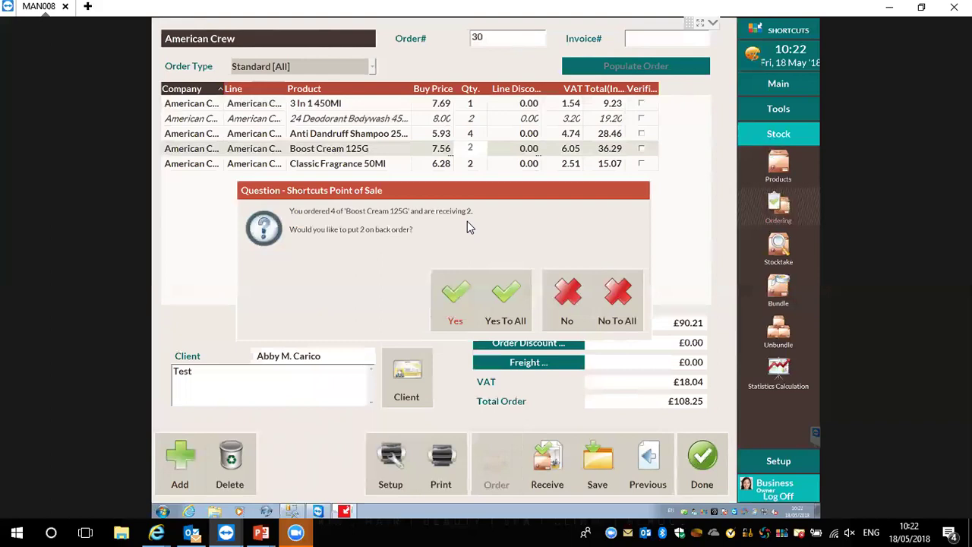
click(558, 314)
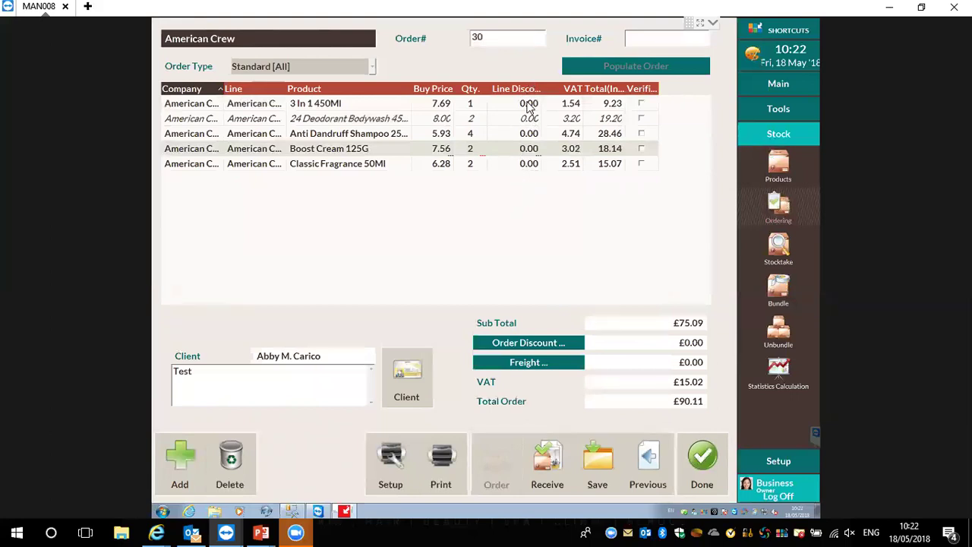
click(529, 154)
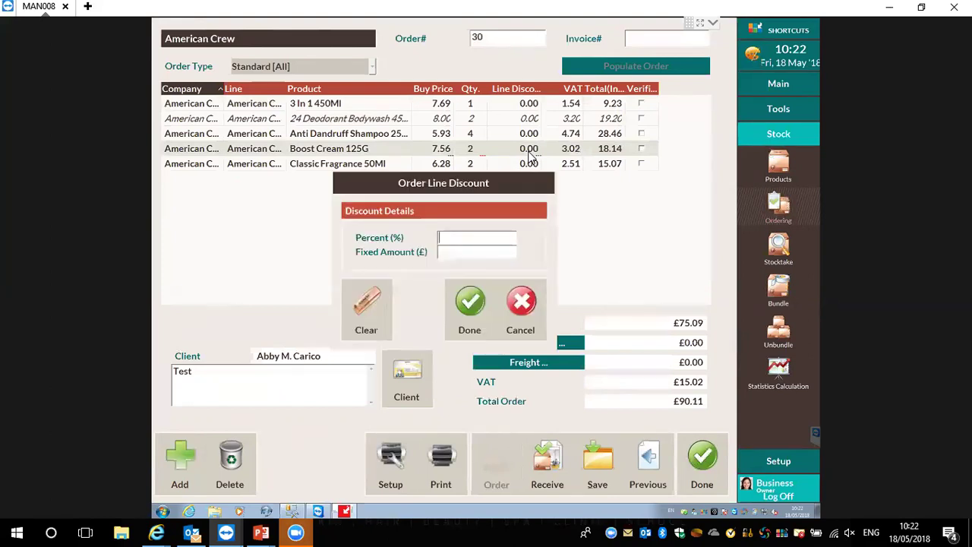
Apply a 10% line discount to Boost Cream 125G and narrow the Line Discount column
text(10)
click(469, 304)
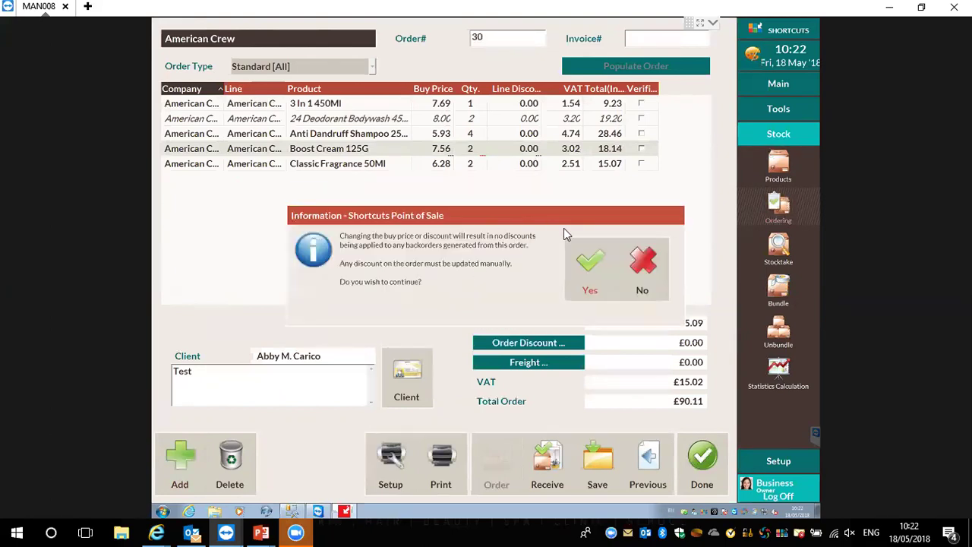
click(579, 280)
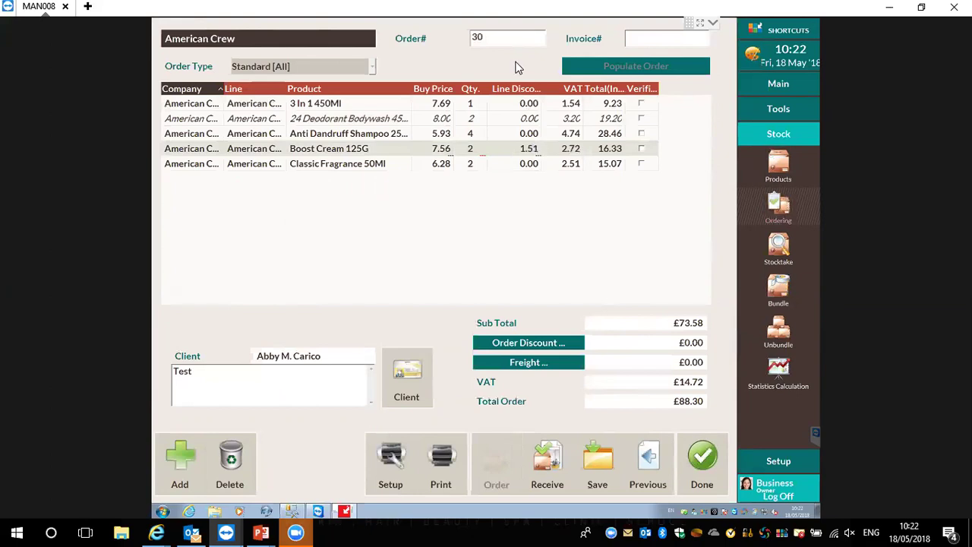
mouse_move(542, 88)
mouse_down()
mouse_move(549, 89)
mouse_move(508, 92)
mouse_move(529, 94)
mouse_up()
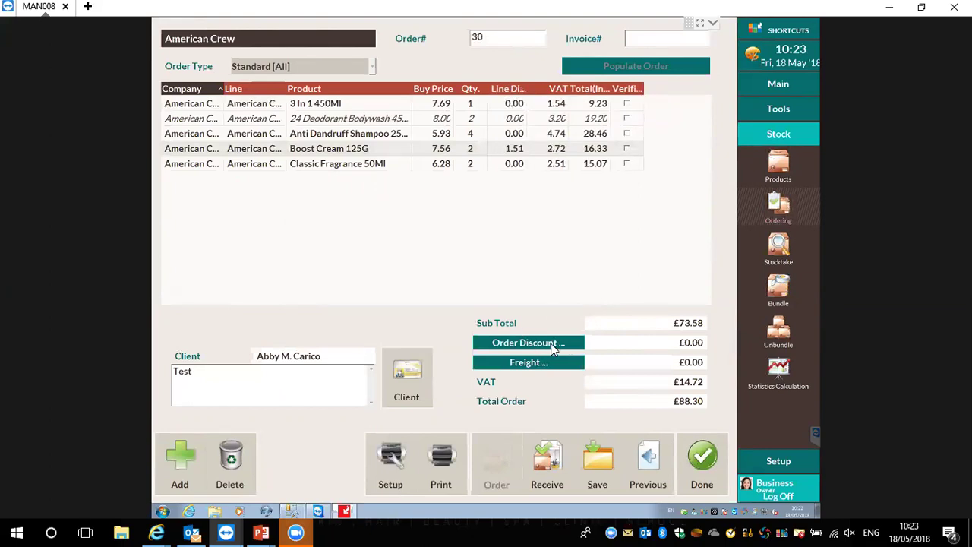
click(553, 346)
text(10)
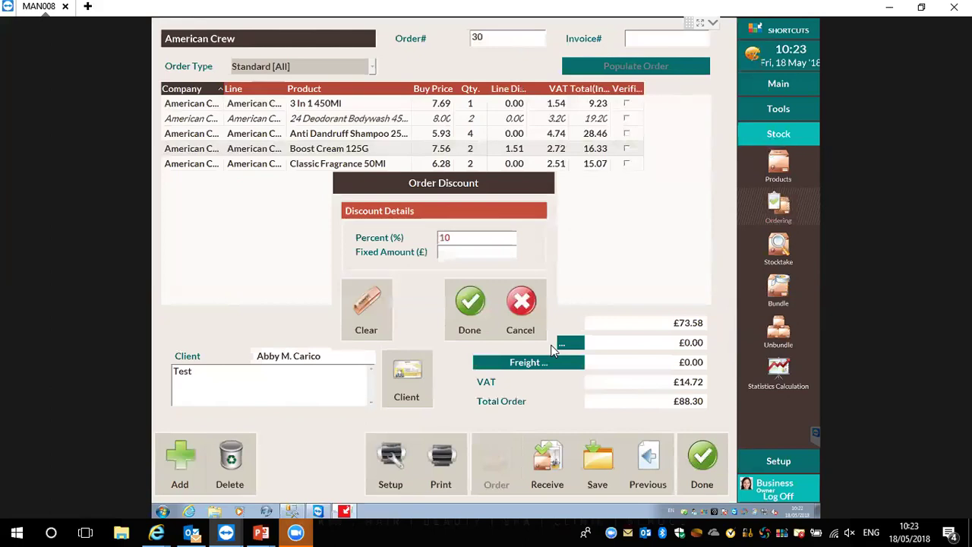
click(466, 306)
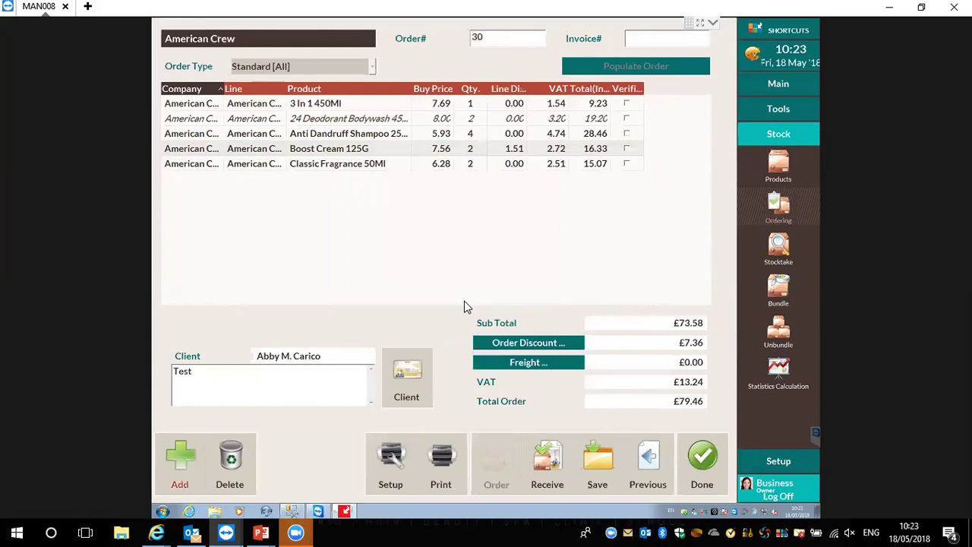
click(524, 363)
text(5.00)
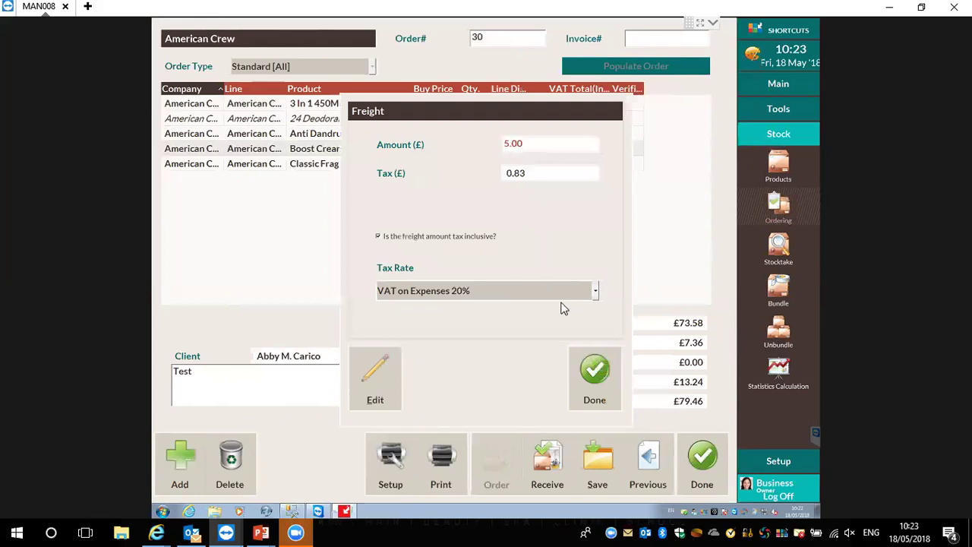
click(595, 376)
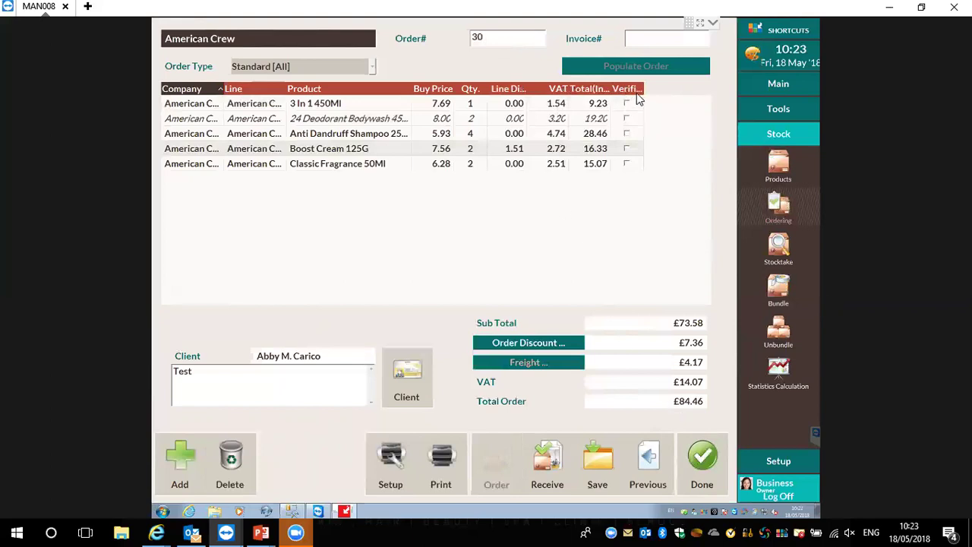
Mark the American Crew order lines as verified and enter the supplier's invoice number
drag(642, 88, 655, 90)
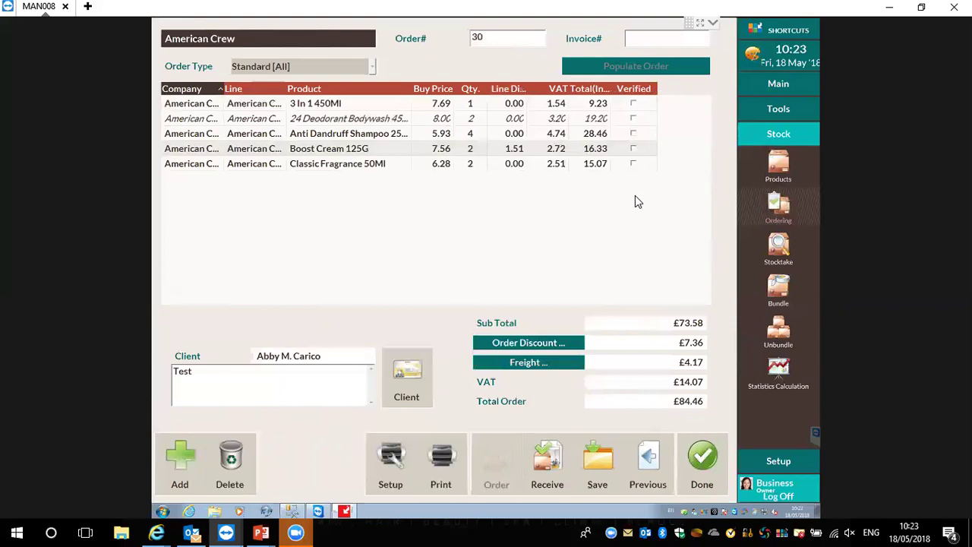
click(633, 133)
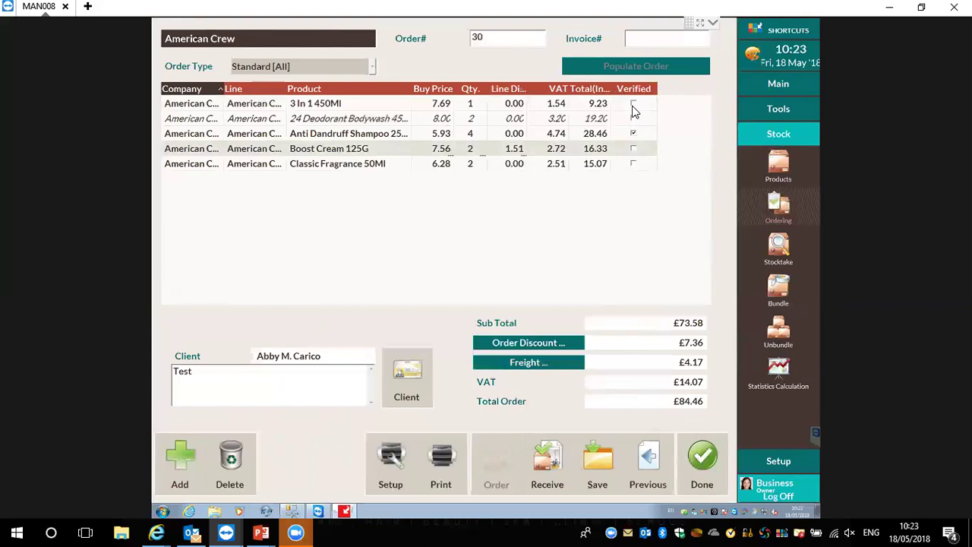
click(634, 164)
click(634, 150)
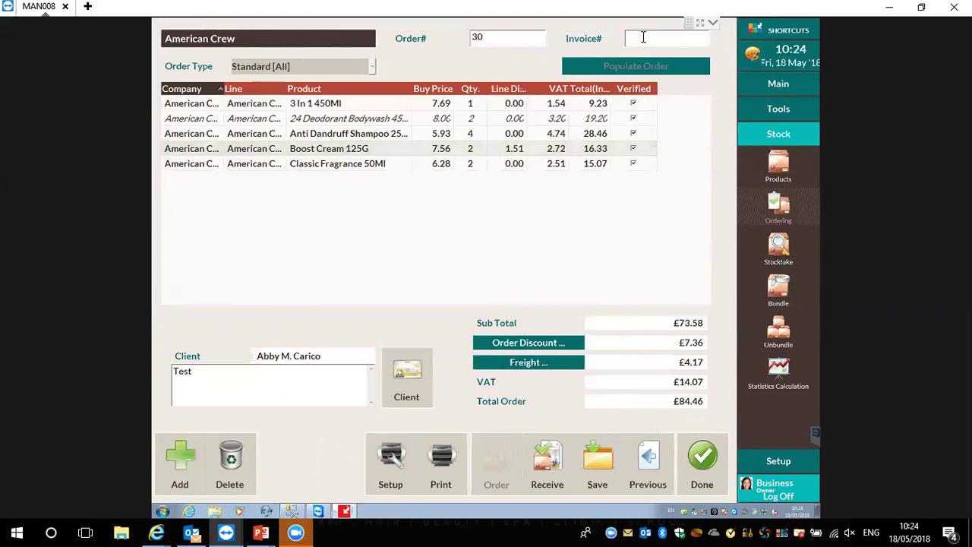
text(00000000)
Receive the American Crew invoice into stock, confirming the prompt and closing the success message
click(549, 462)
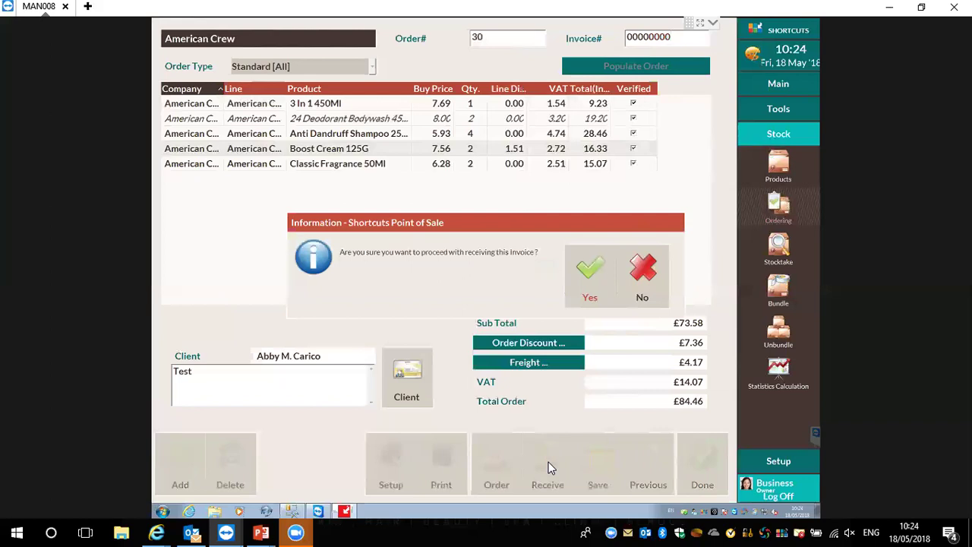
click(586, 260)
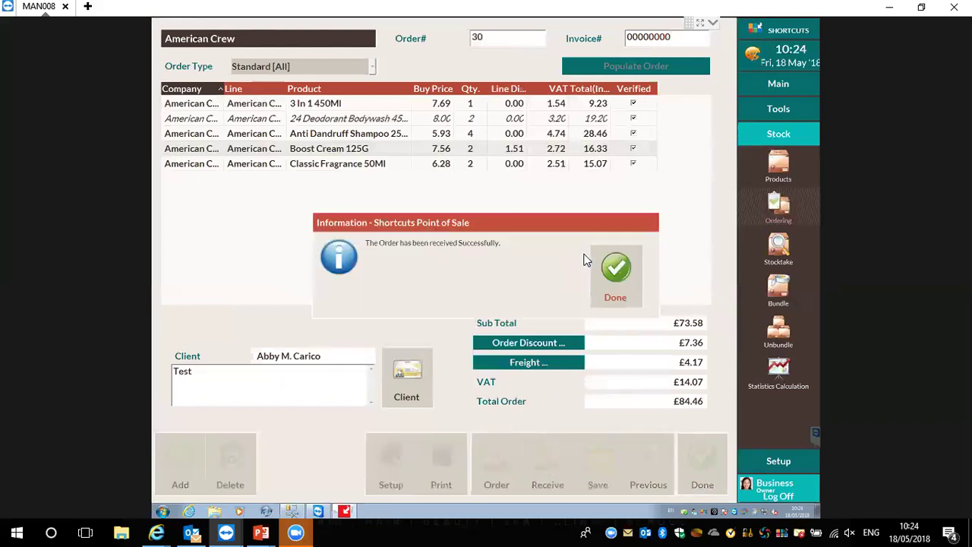
click(616, 281)
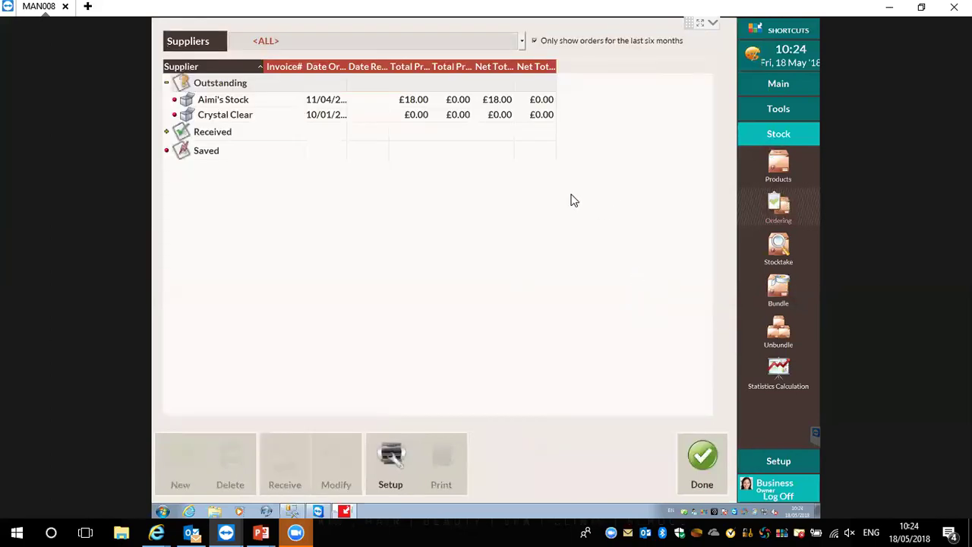
Expand Received orders, widen the Invoice# and Date Received columns, and select the American Crew order
click(167, 132)
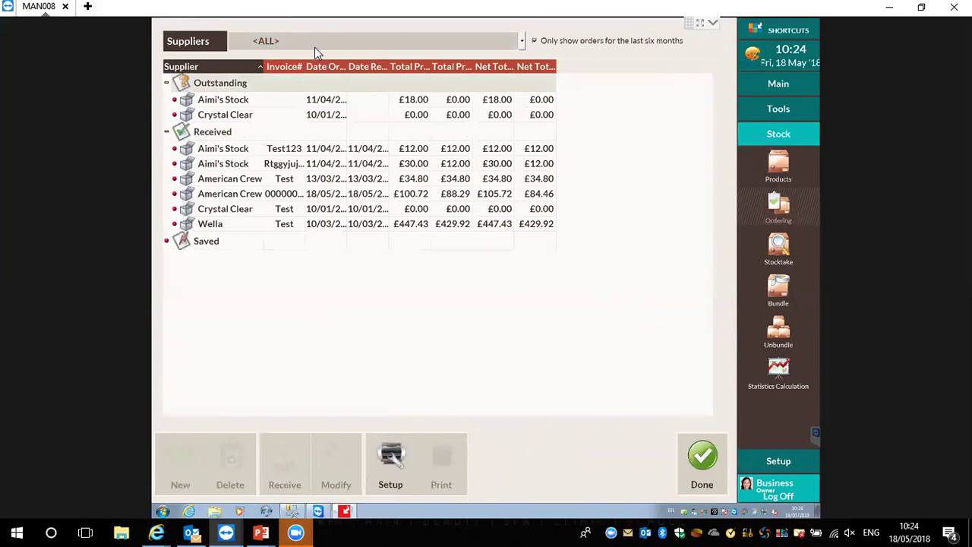
drag(307, 63, 398, 70)
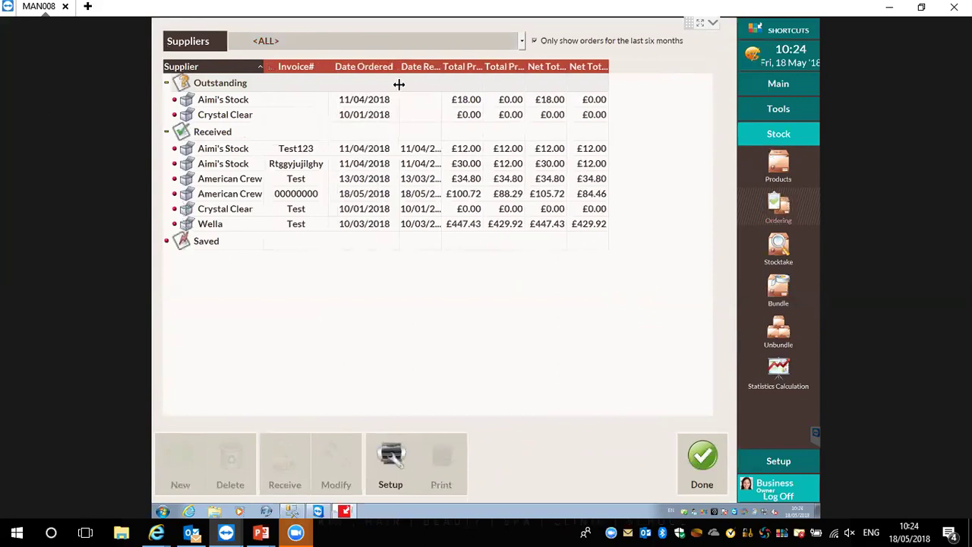
drag(440, 61, 467, 61)
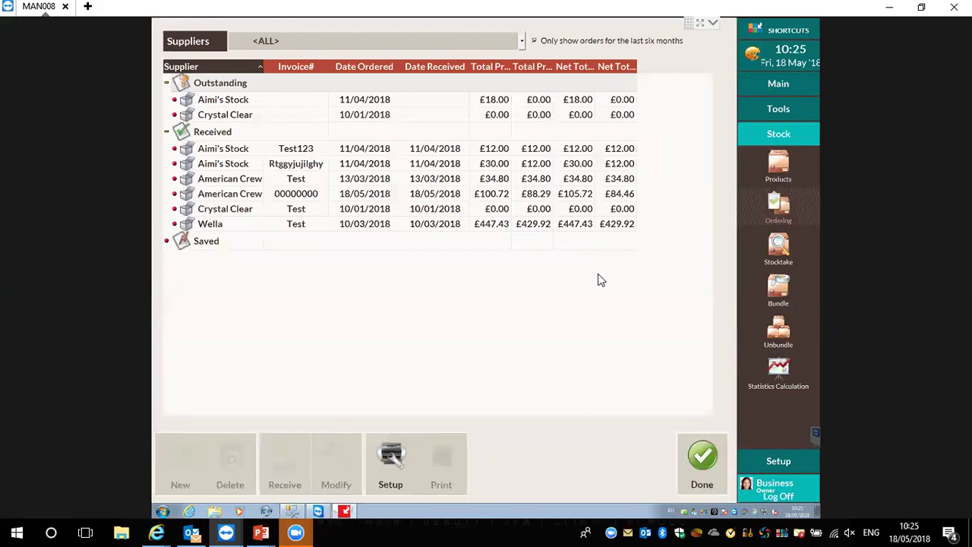
click(248, 195)
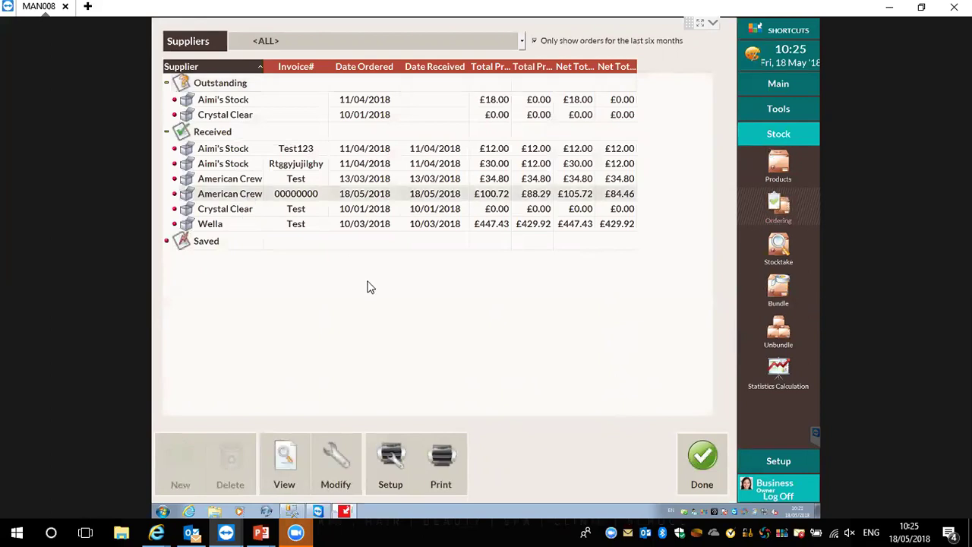
Change the last digit of the received order's invoice number to 1 and save
click(330, 470)
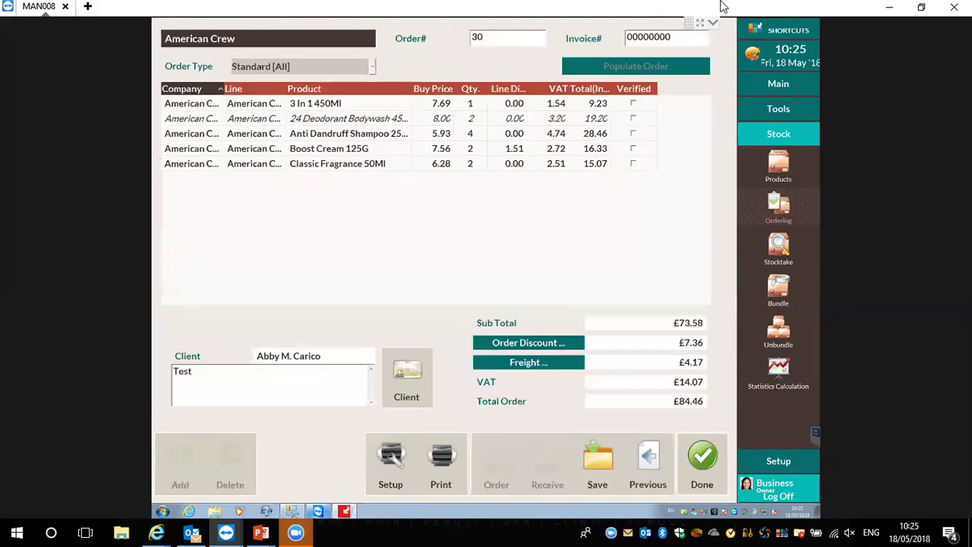
click(684, 44)
key(BackSpace)
text(1)
click(586, 467)
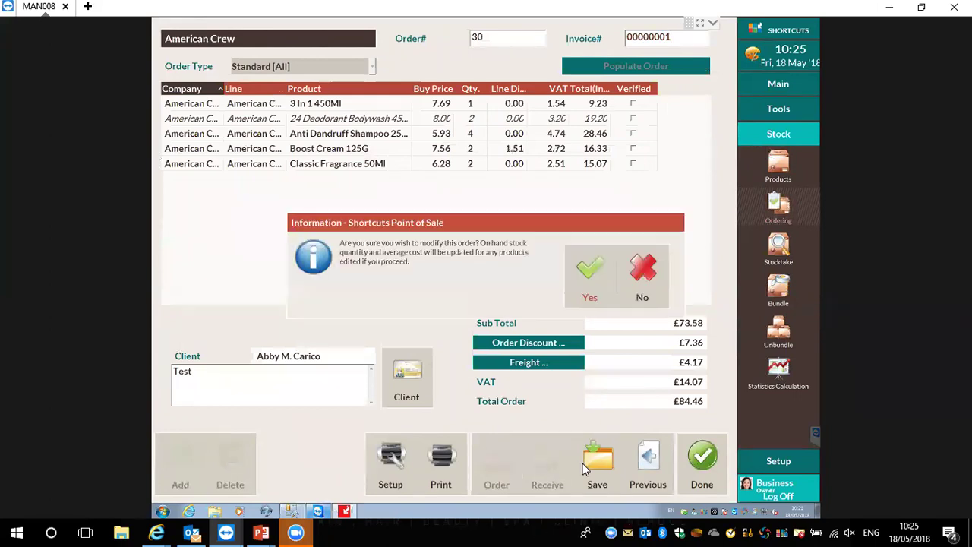
click(599, 274)
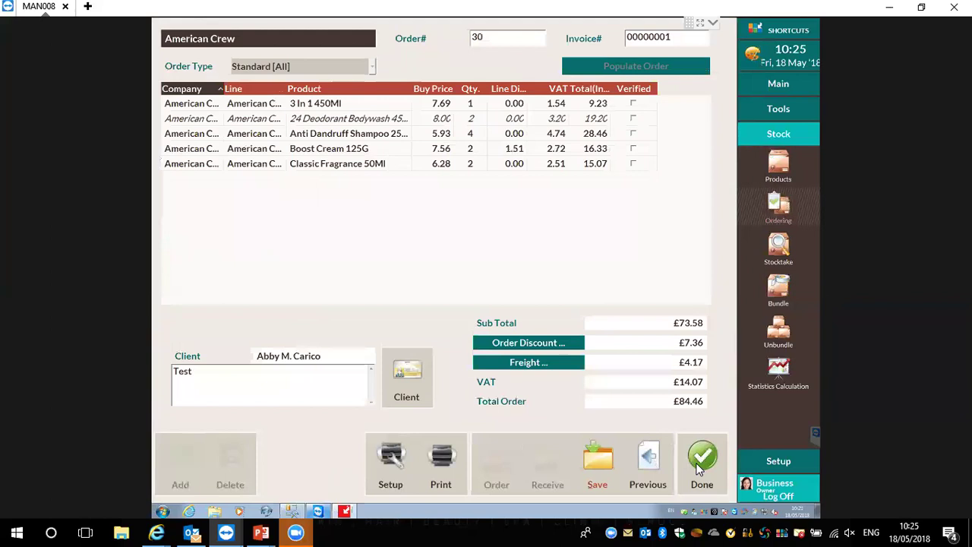
click(699, 469)
Check the corrected invoice under Received orders, then close the supplier orders list
click(778, 206)
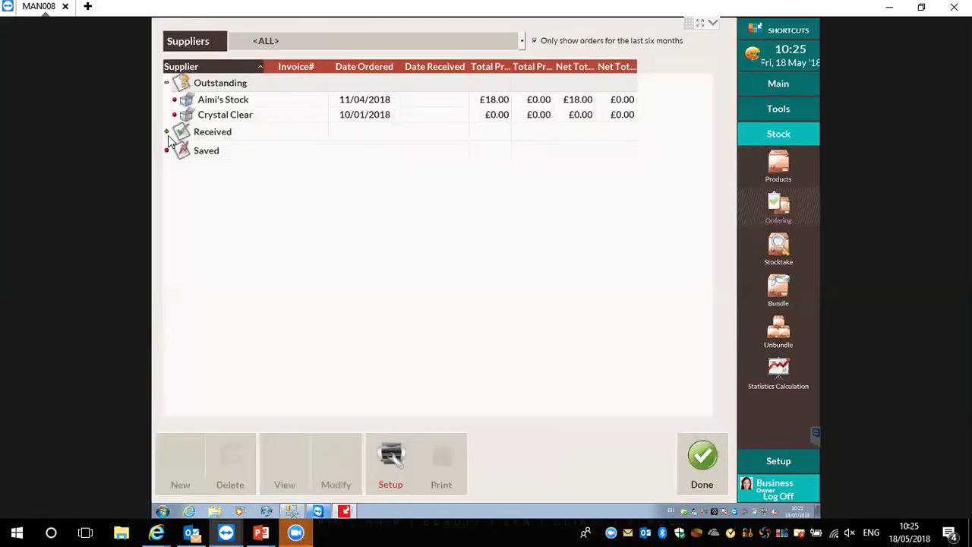
click(167, 134)
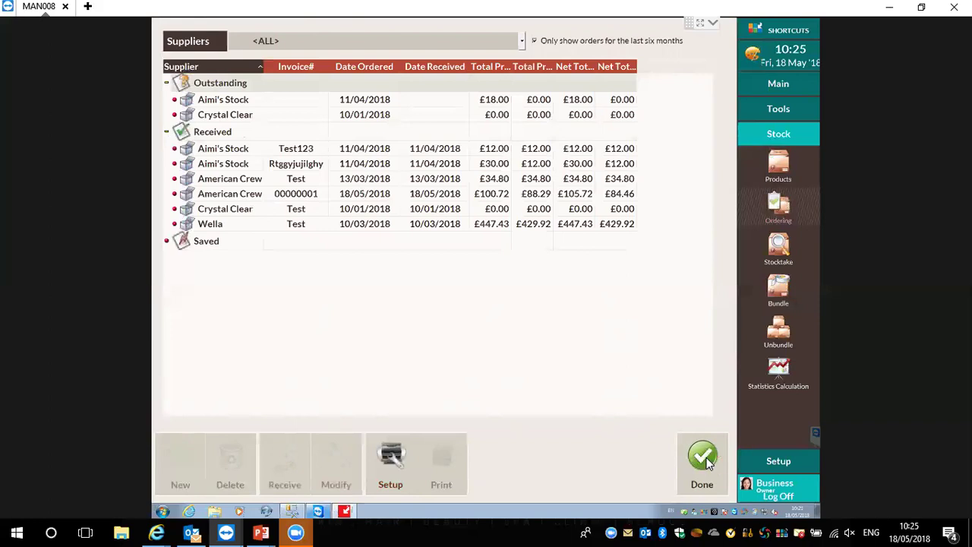
click(706, 458)
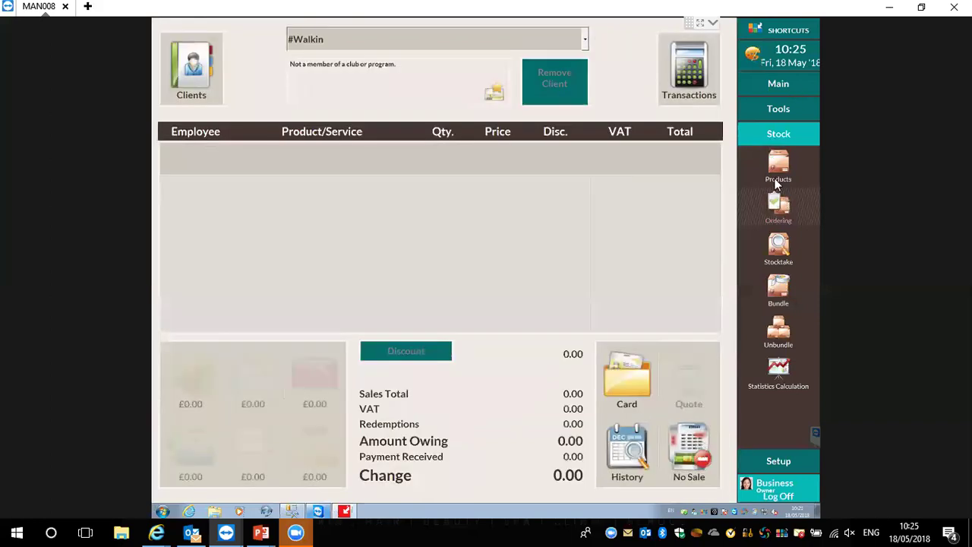
Show the American Crew products in the product list, leaving the 24 Deodorant stock count unchanged
click(778, 169)
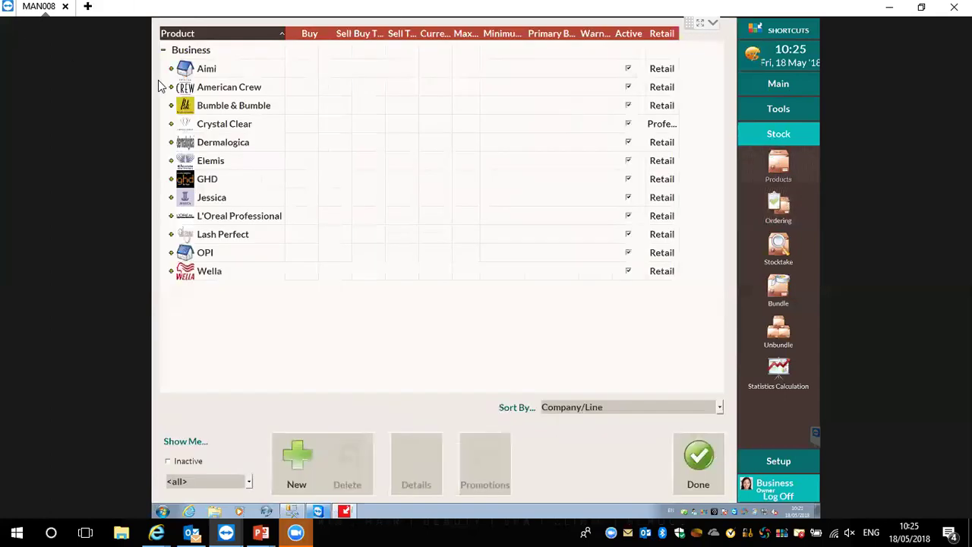
click(171, 86)
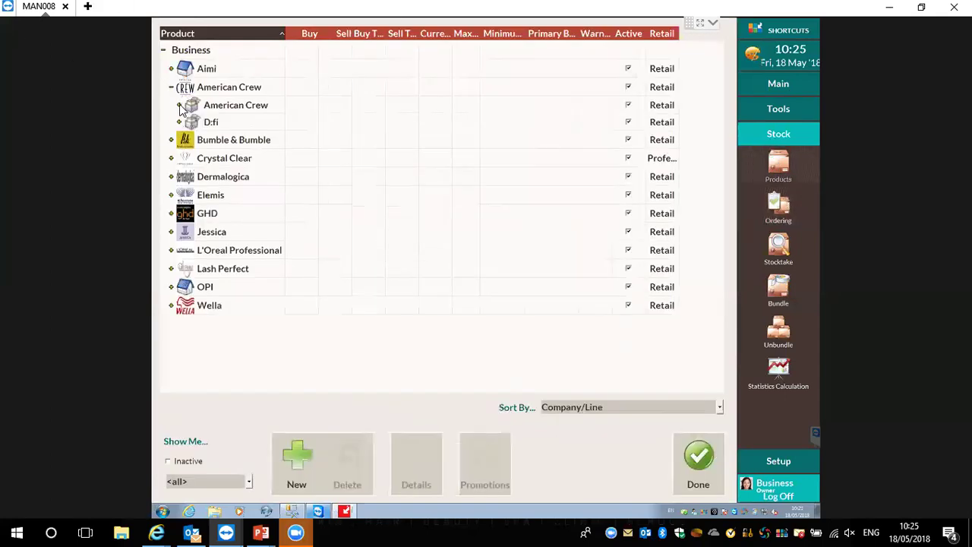
click(179, 106)
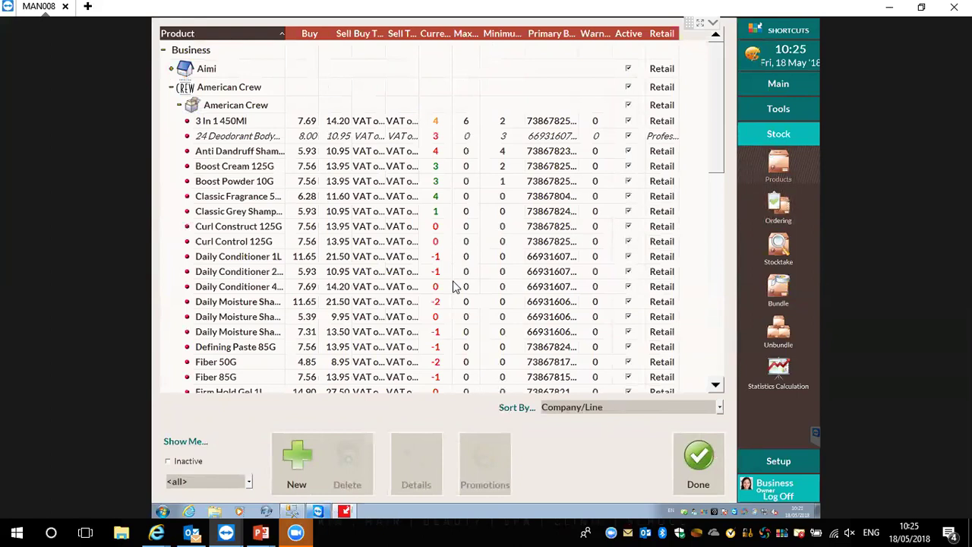
click(433, 135)
click(435, 135)
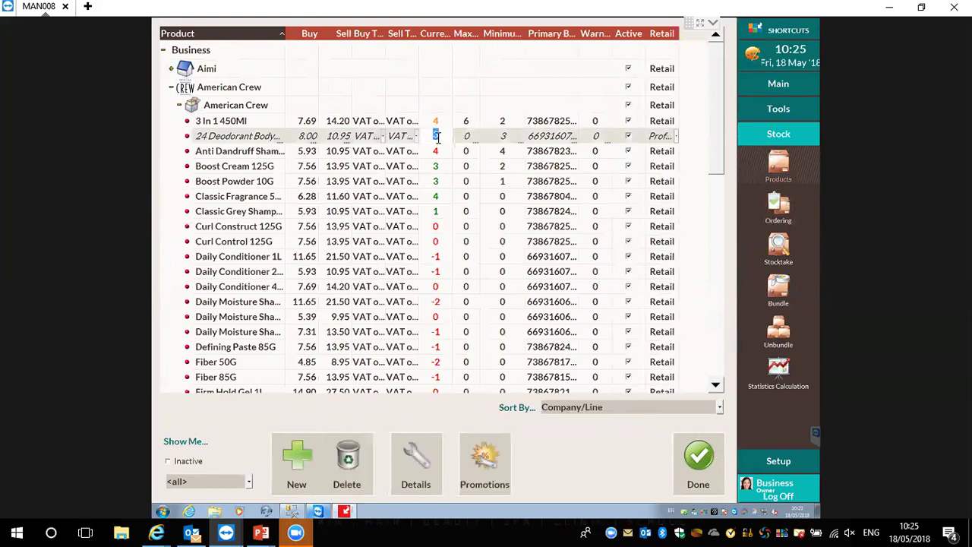
key(Return)
click(459, 182)
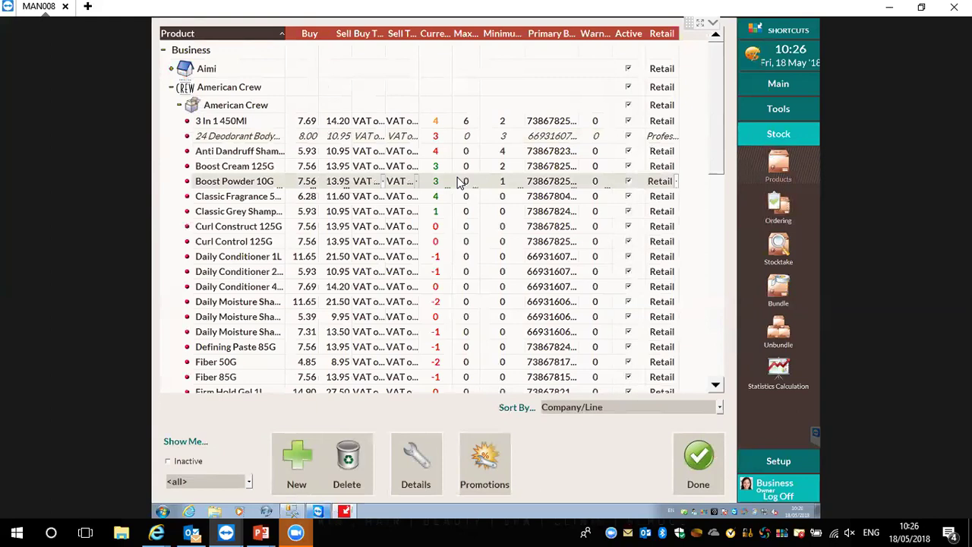
Group the product list by Supplier and open the American Crew supplier's details
click(578, 407)
click(573, 436)
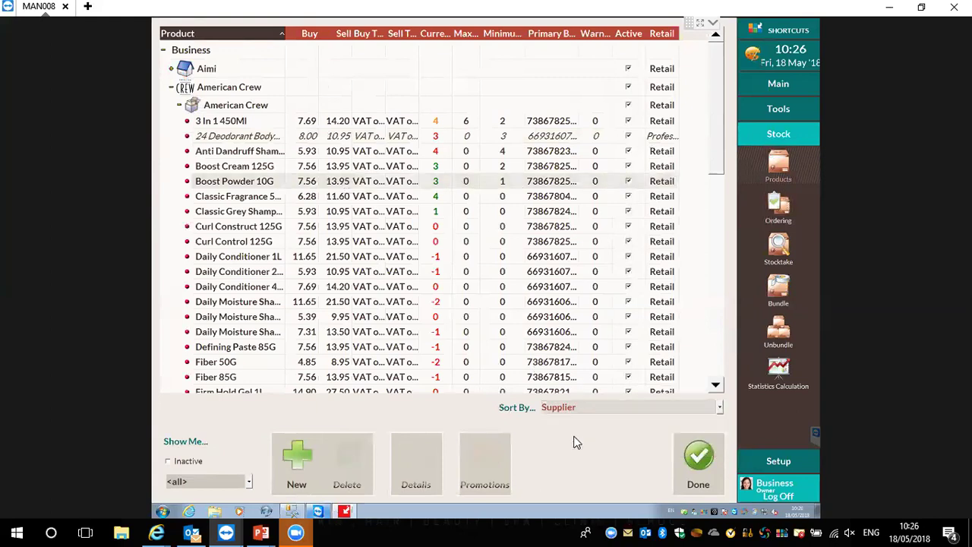
click(259, 80)
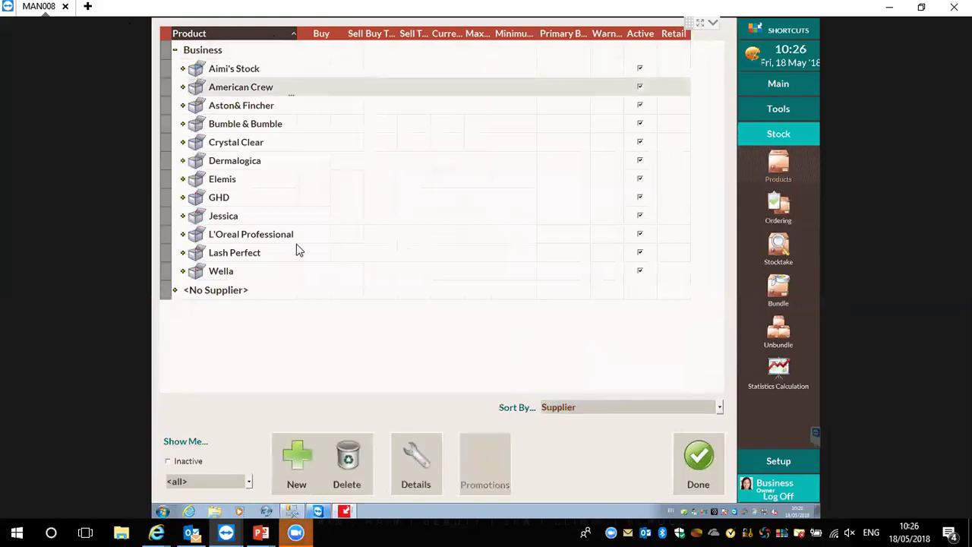
click(415, 459)
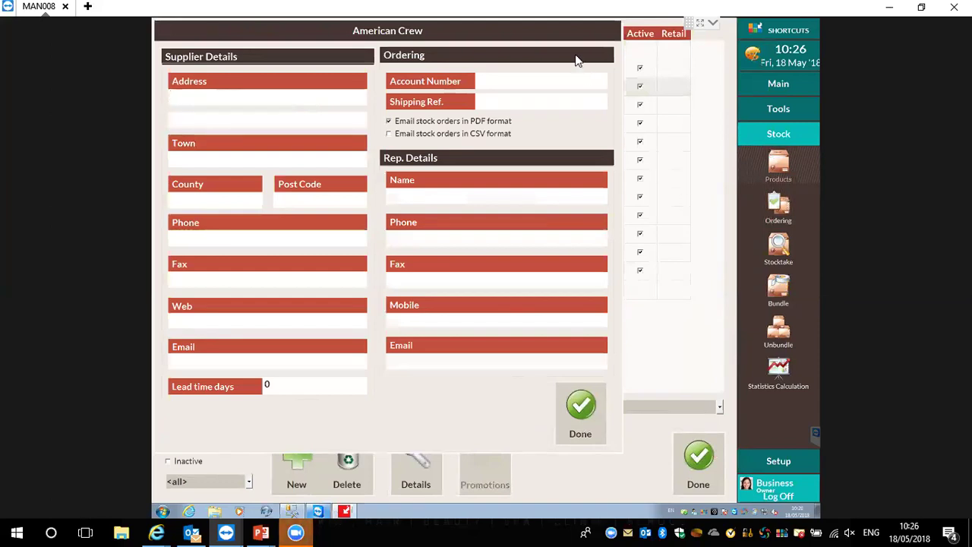
Fill in the supplier's account number and start entering an email address
click(569, 73)
text(000000)
click(287, 367)
text(orders@)
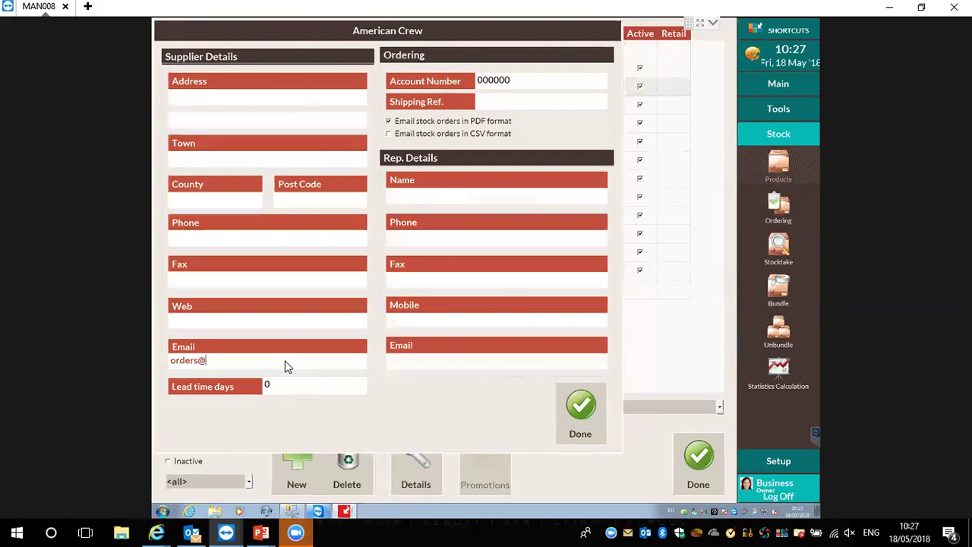
Dismiss the Invalid Email warning, clear the email field, and close the supplier form
click(575, 437)
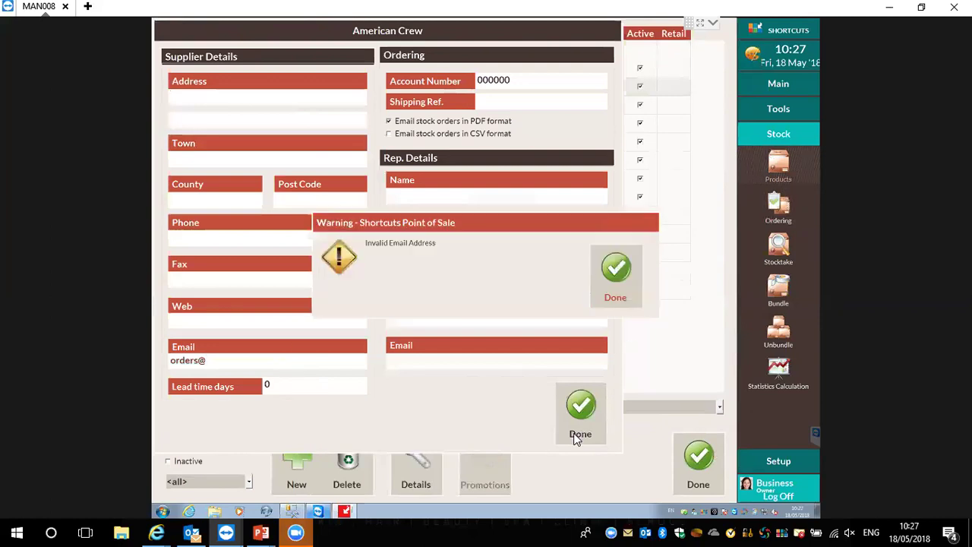
click(618, 267)
click(262, 362)
key(BackSpace)
key(BackSpace)
key(BackSpace)
key(BackSpace)
key(BackSpace)
key(BackSpace)
key(BackSpace)
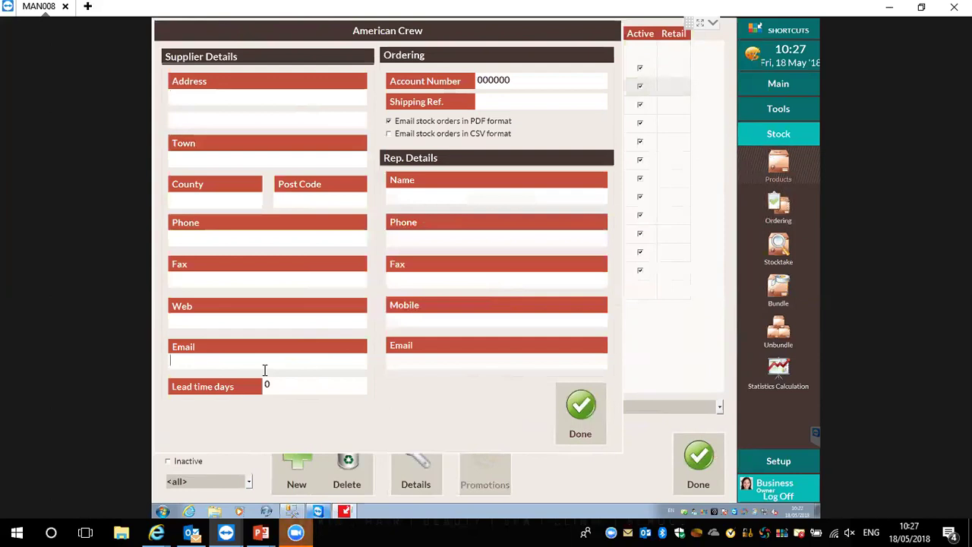
click(574, 419)
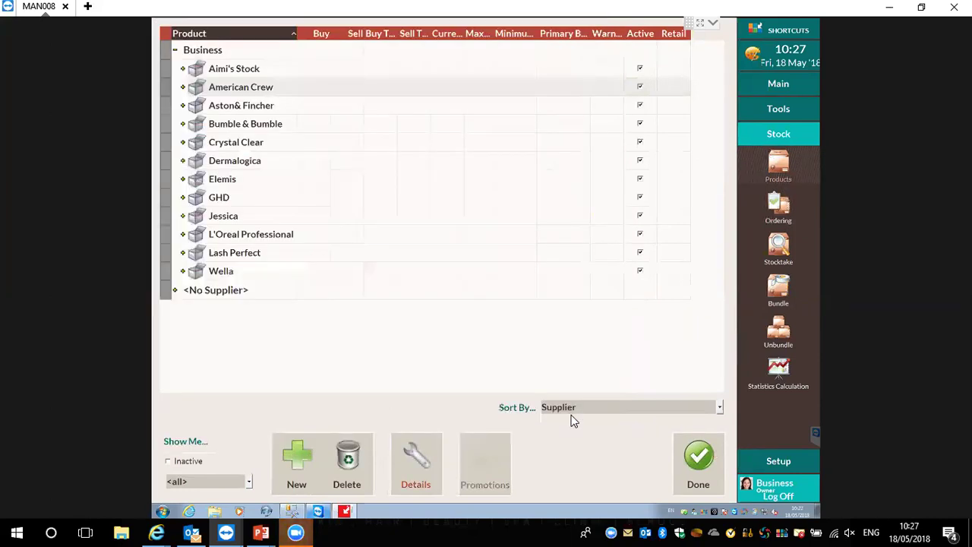
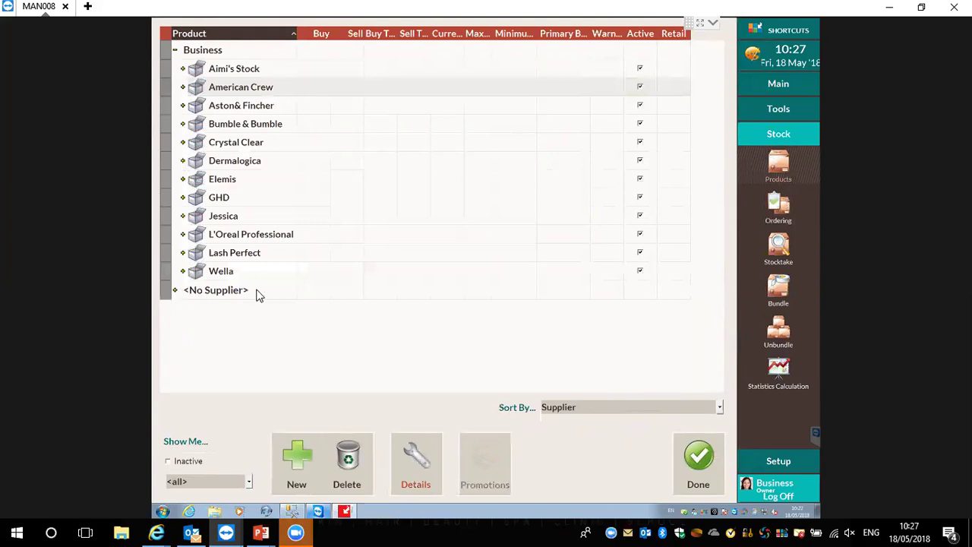
Drag the <New Product> entry from <No Supplier> up toward Bumble & Bumble, then collapse the groups
click(174, 291)
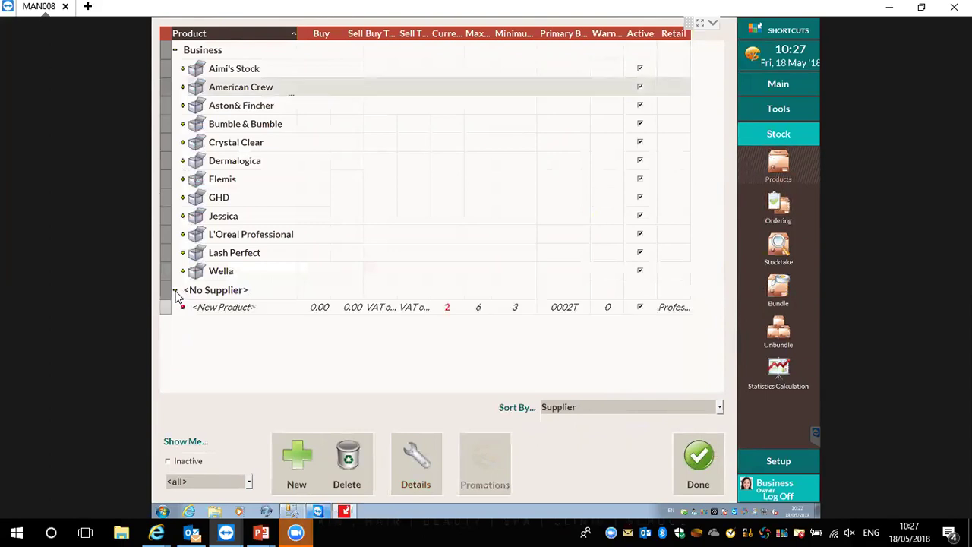
click(215, 308)
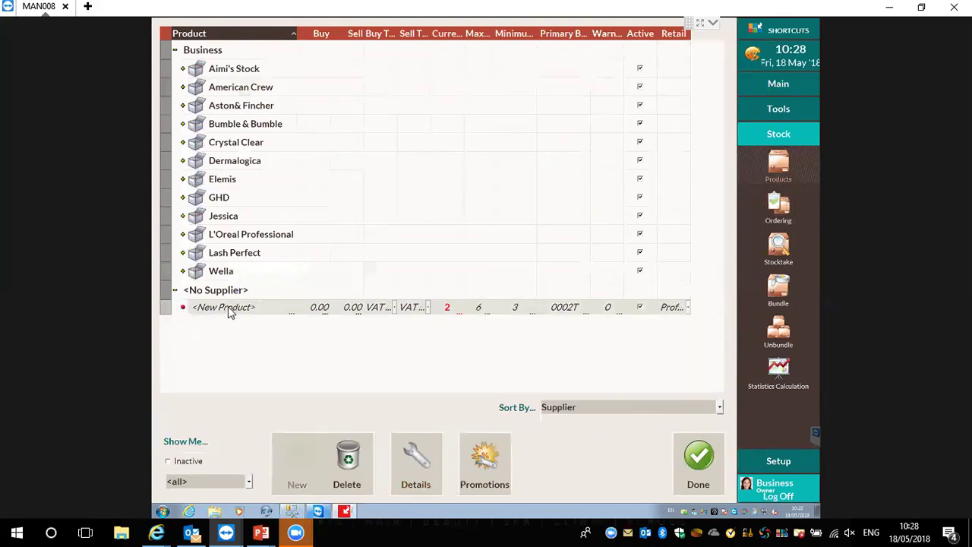
drag(166, 308, 201, 89)
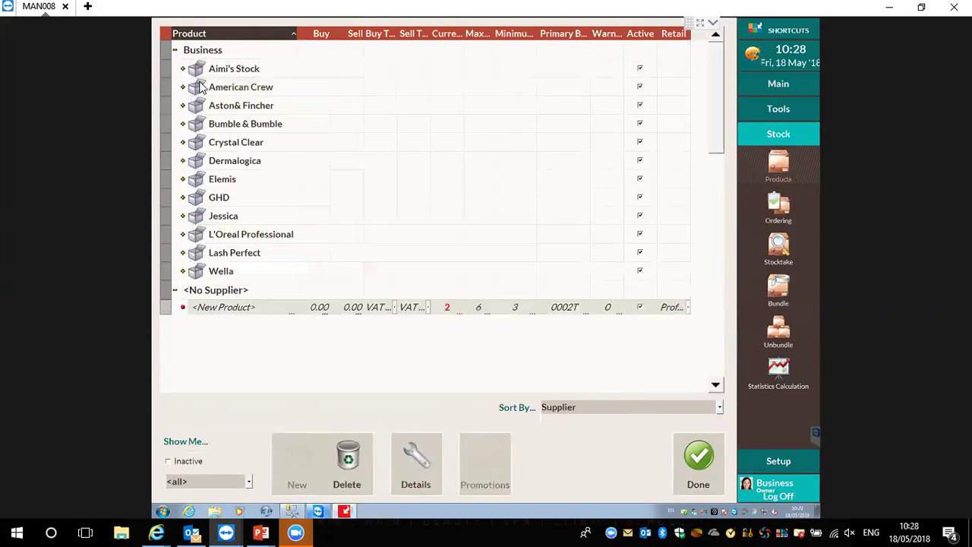
click(182, 88)
click(182, 90)
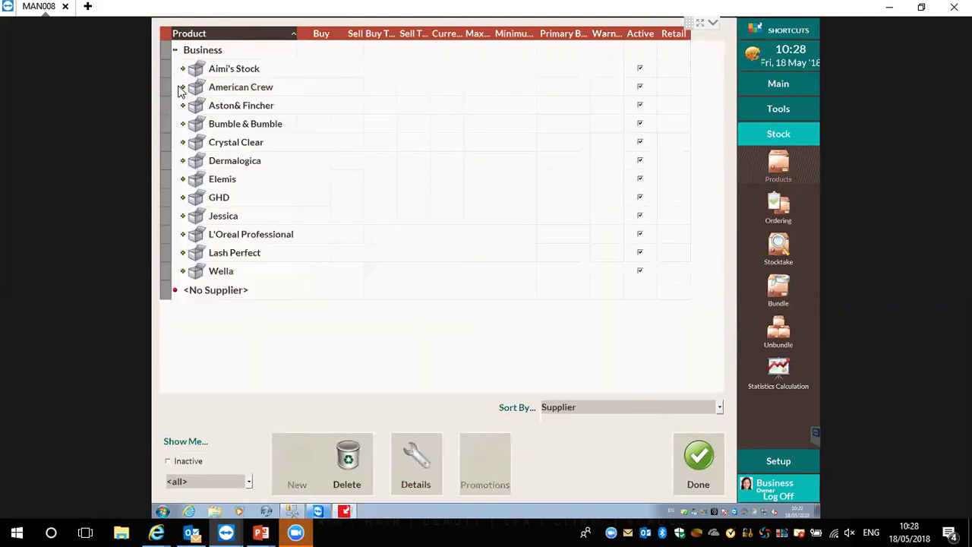
click(225, 298)
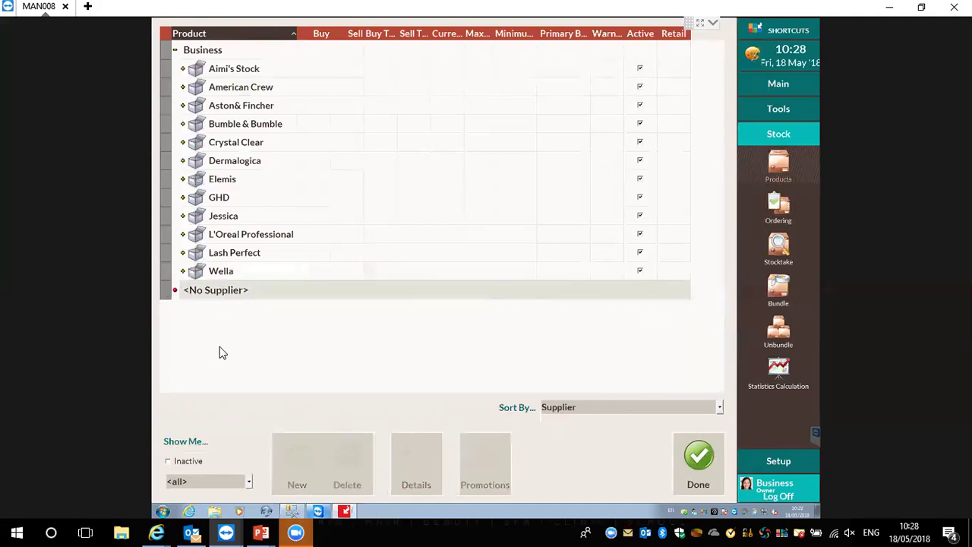
Regroup products by company and line, then back by supplier, and select <No Supplier>
click(611, 410)
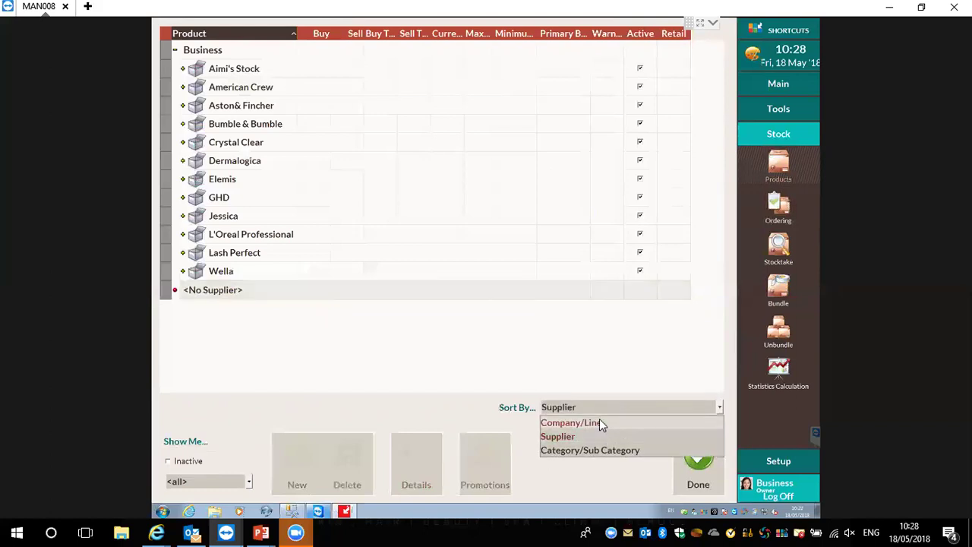
click(599, 423)
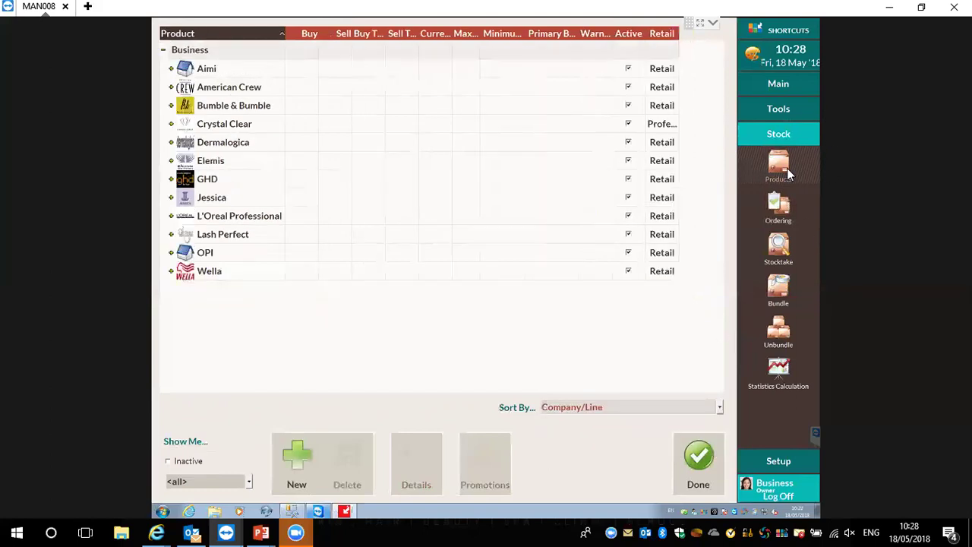
click(588, 407)
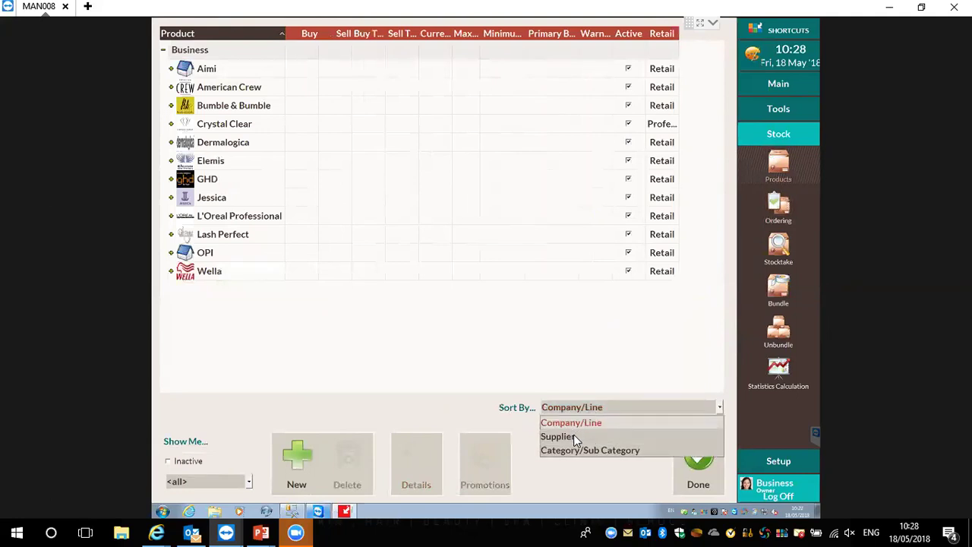
click(573, 436)
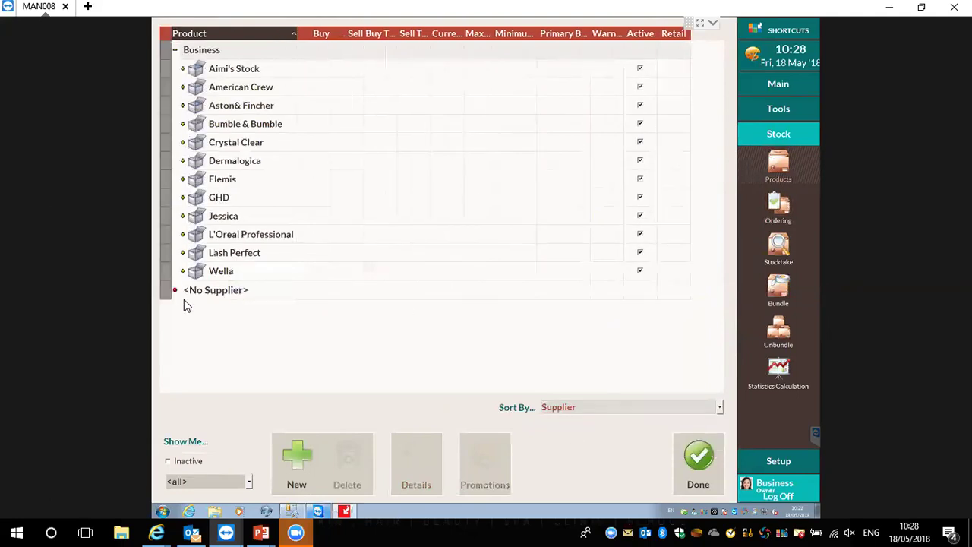
click(231, 291)
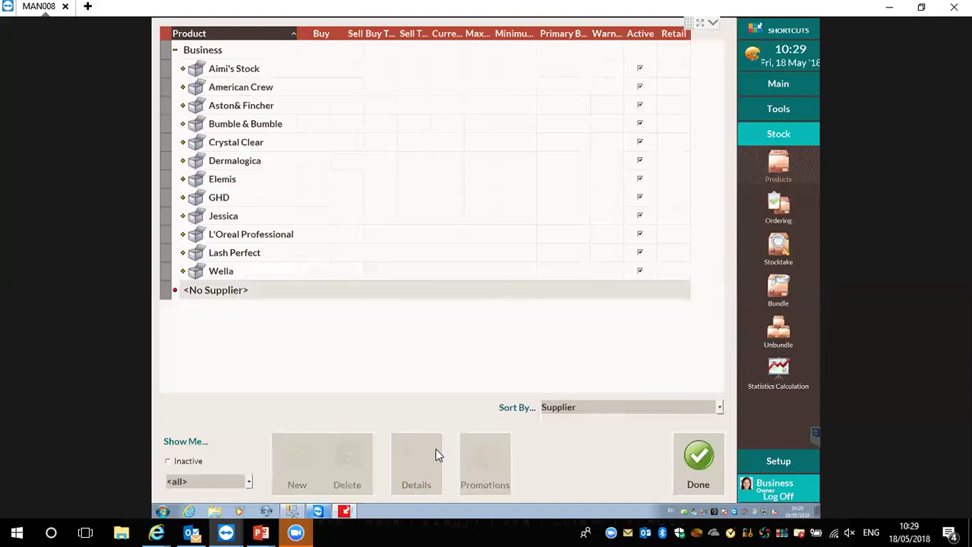
Close the product list, reopen Stock > Products, and close it again
click(713, 470)
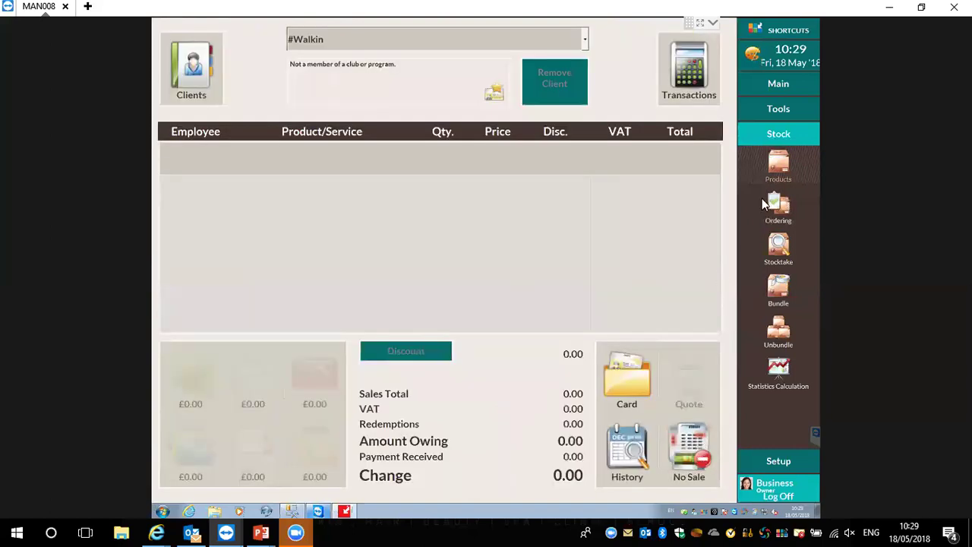
click(776, 164)
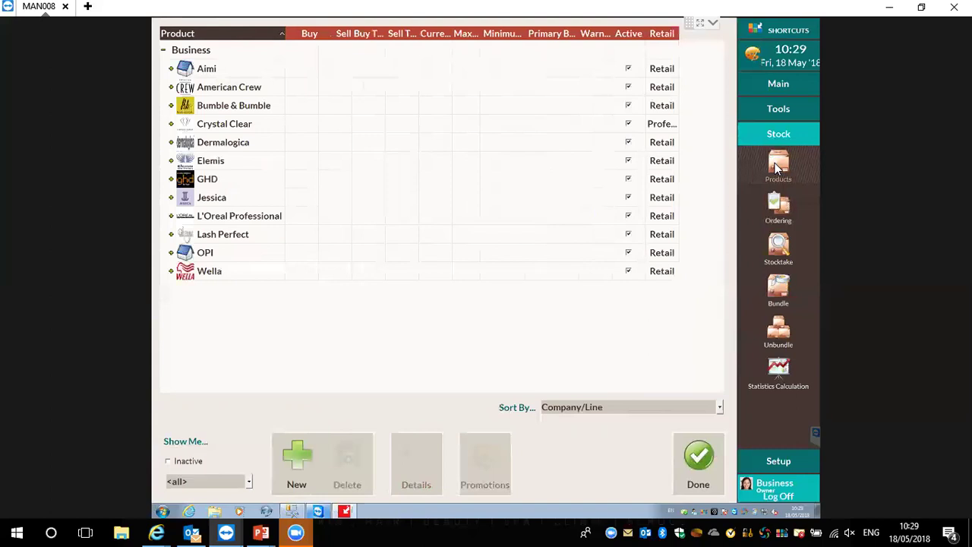
click(713, 471)
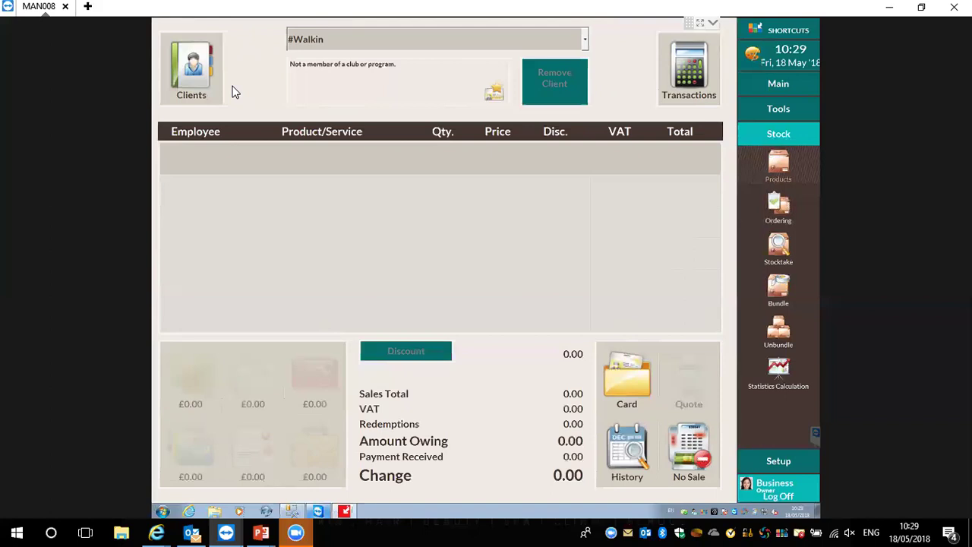
Assign #BUSINESS as the sale's client, sorting clients by last name and searching '#'
click(192, 74)
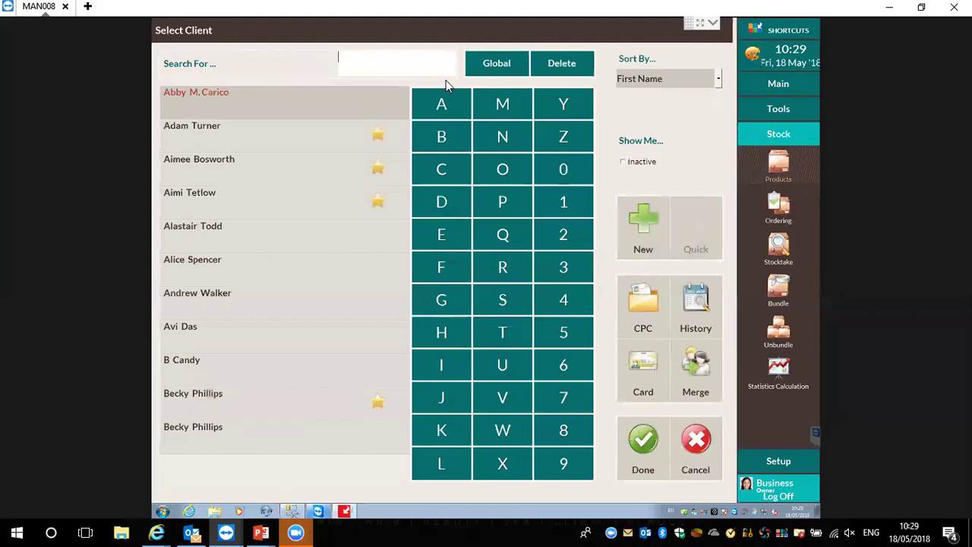
click(646, 75)
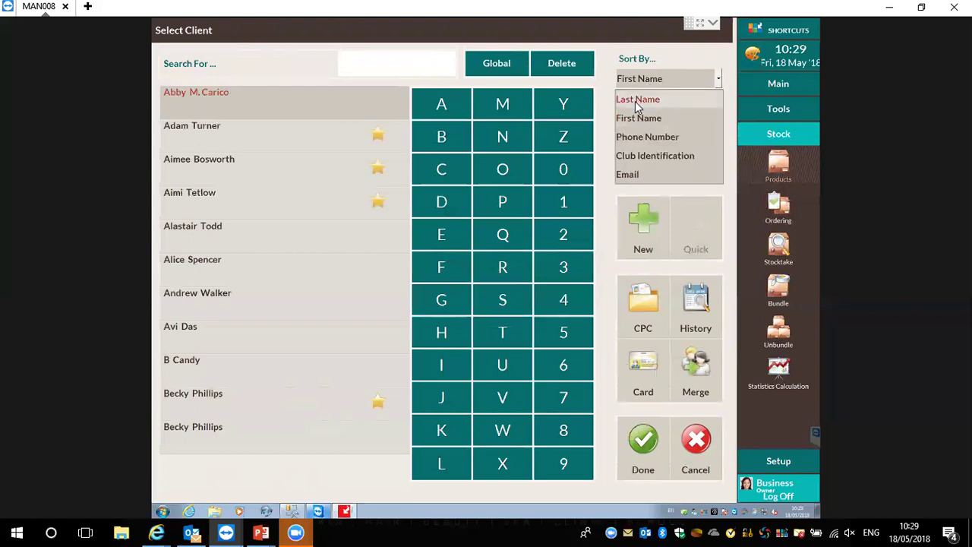
click(622, 101)
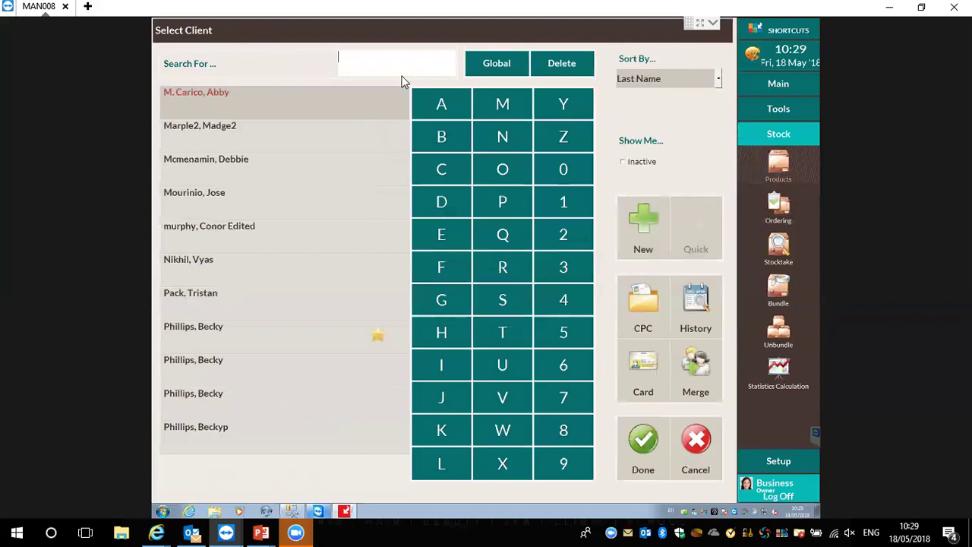
text(#)
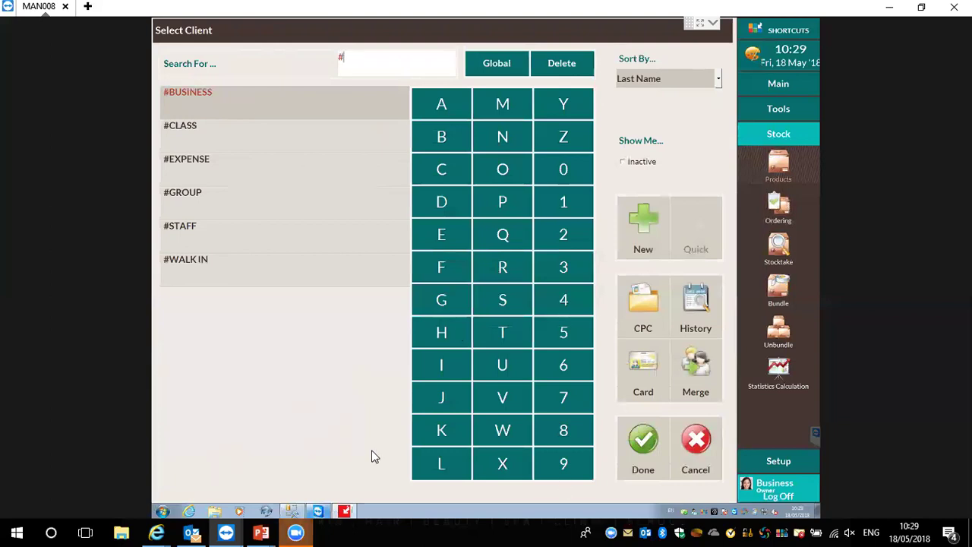
click(638, 458)
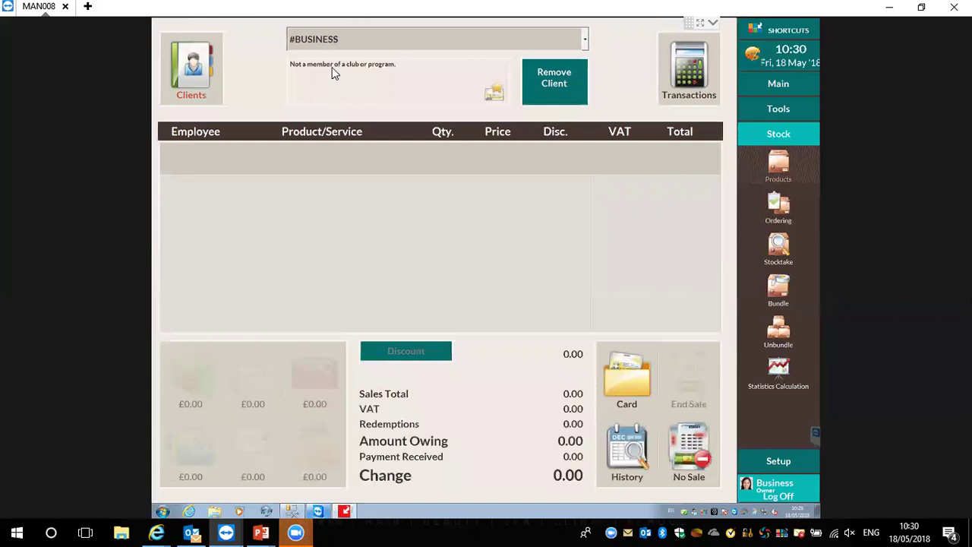
Add Pink varnish, Dynamic Skin Recovery SPF29 50ml and Power RichTM 50ml, then end the sale
click(328, 147)
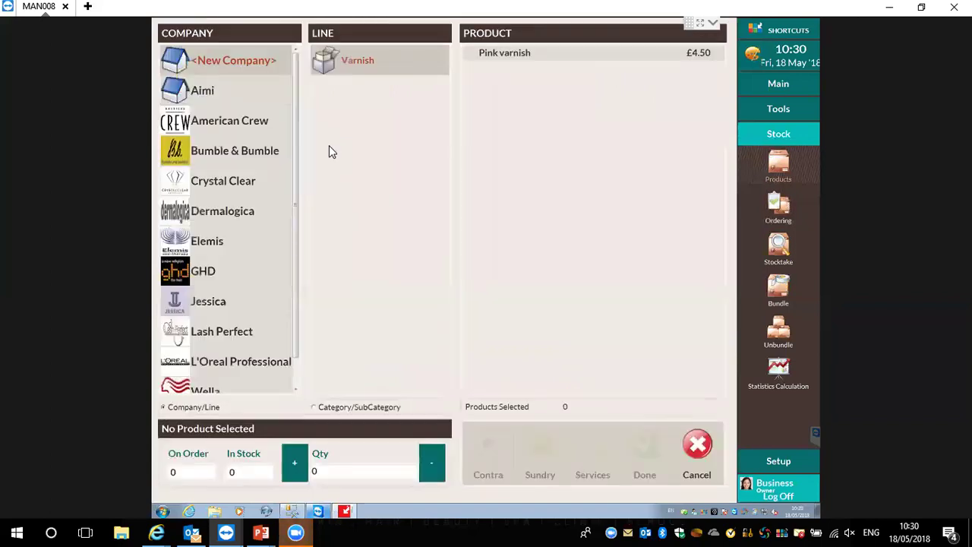
click(543, 54)
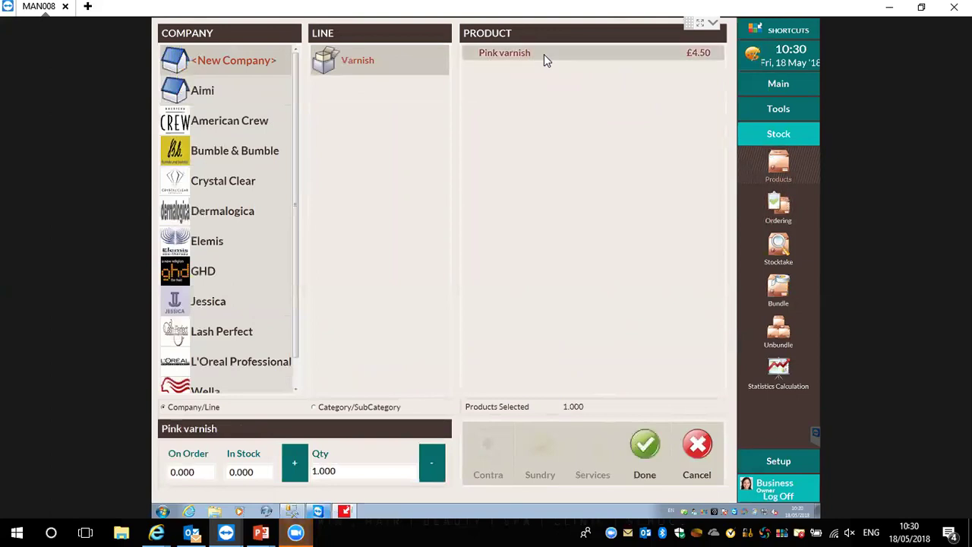
click(205, 212)
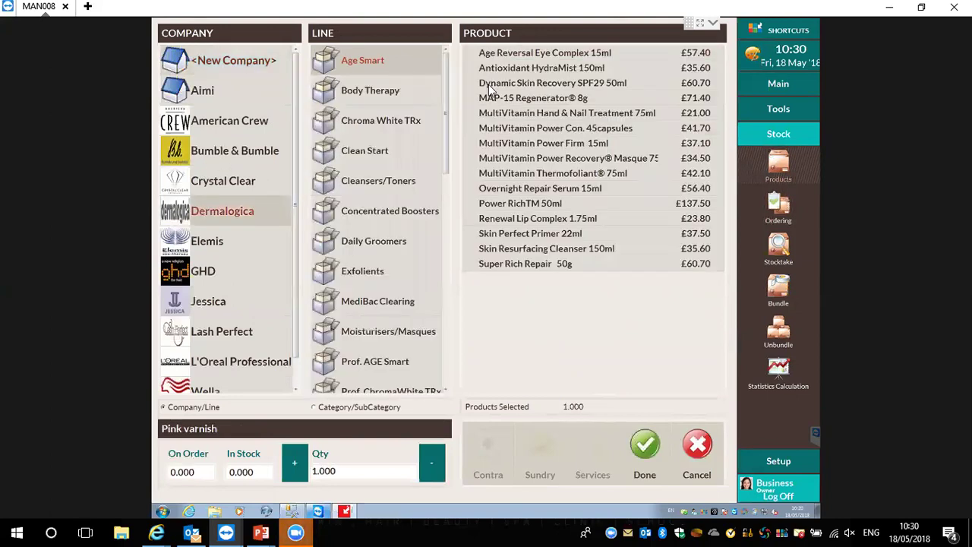
click(517, 83)
click(512, 202)
click(647, 444)
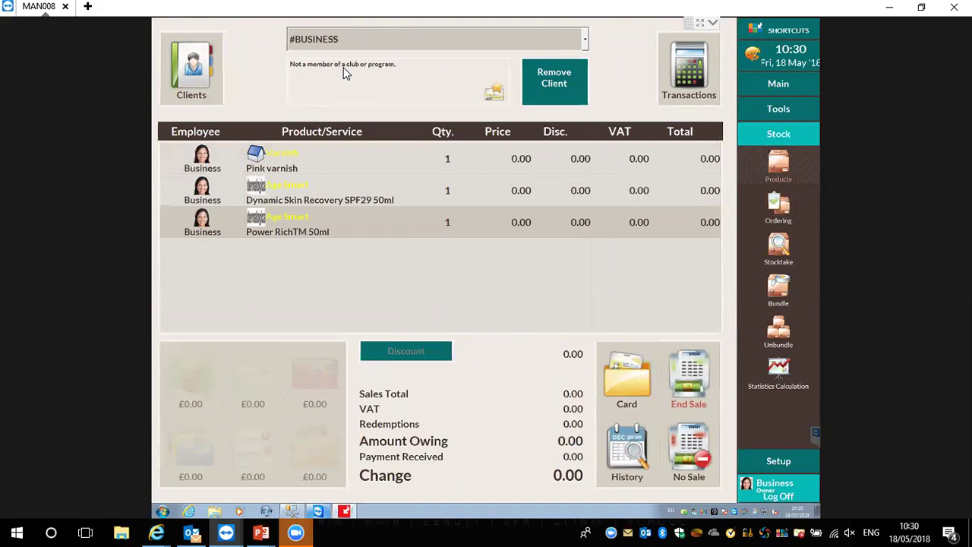
click(686, 364)
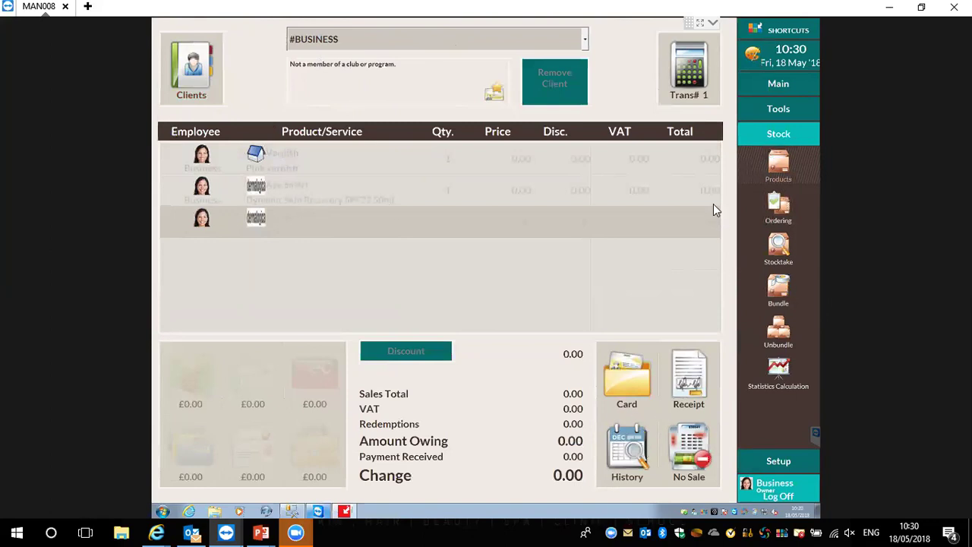
In Tools > Reports, collapse End Of Day, expand Stock and select Professional Stock Usage
click(766, 111)
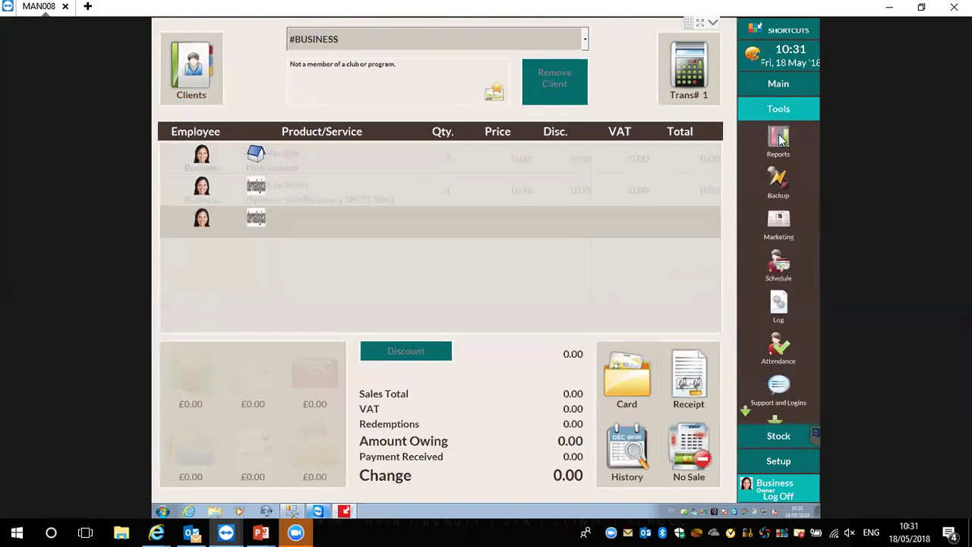
click(779, 138)
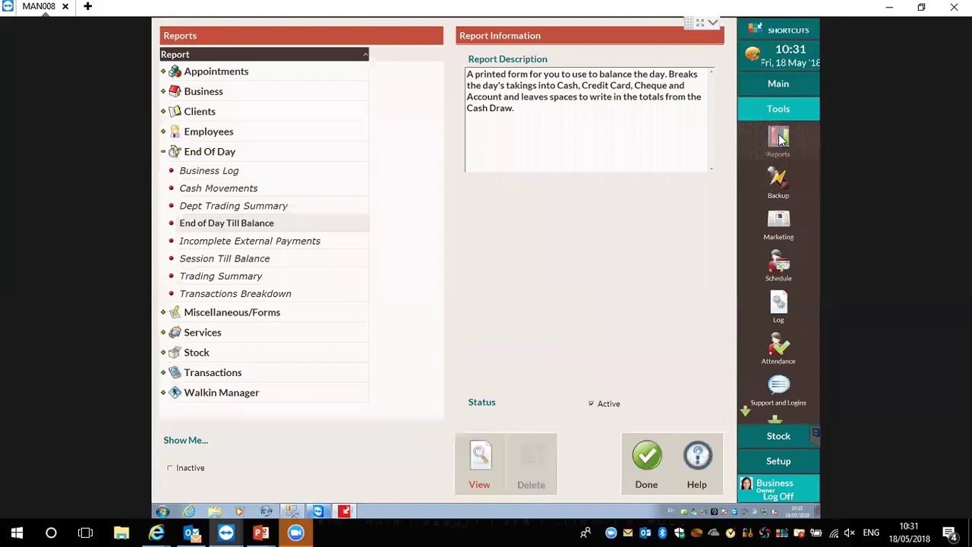
click(163, 153)
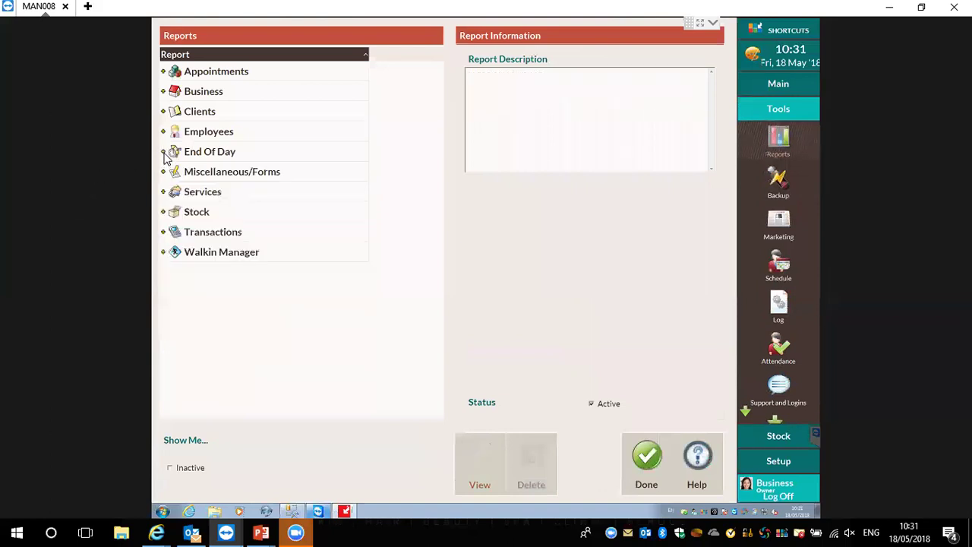
click(163, 212)
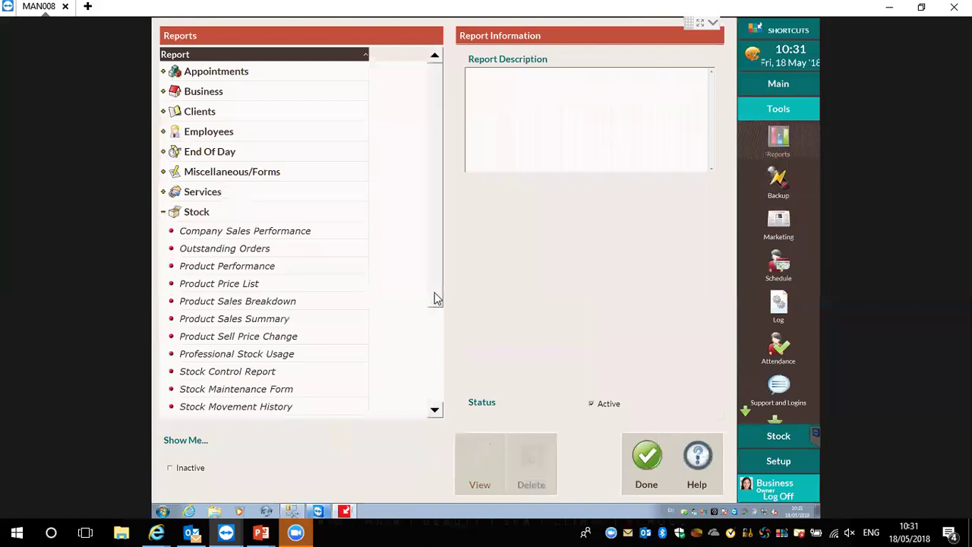
drag(439, 282, 436, 378)
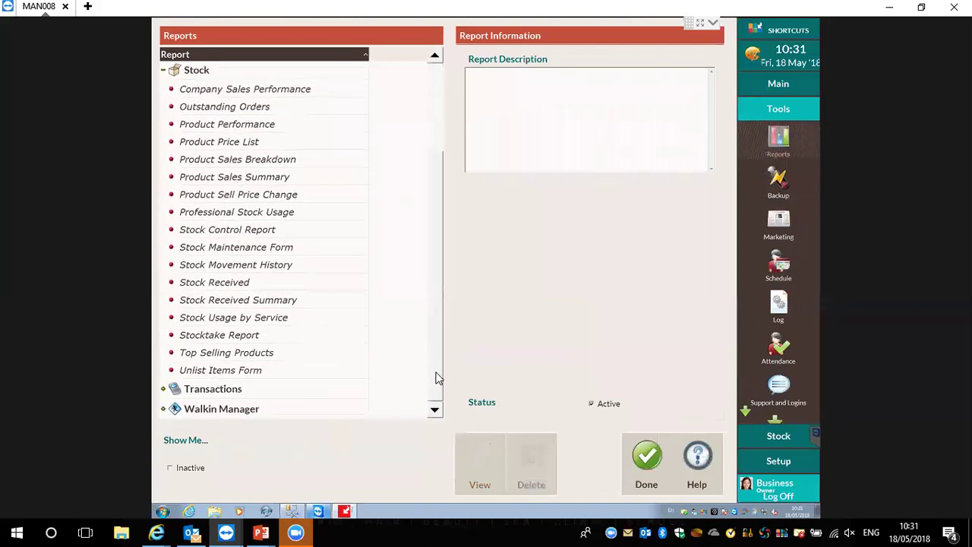
click(267, 213)
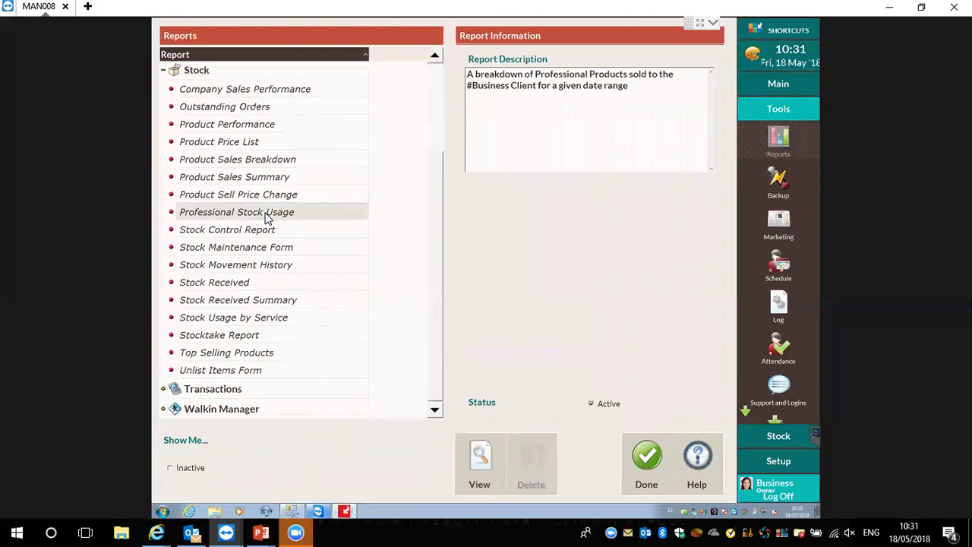
Preview Professional Stock Usage for the current year 2018, page through both pages, then close it
click(483, 467)
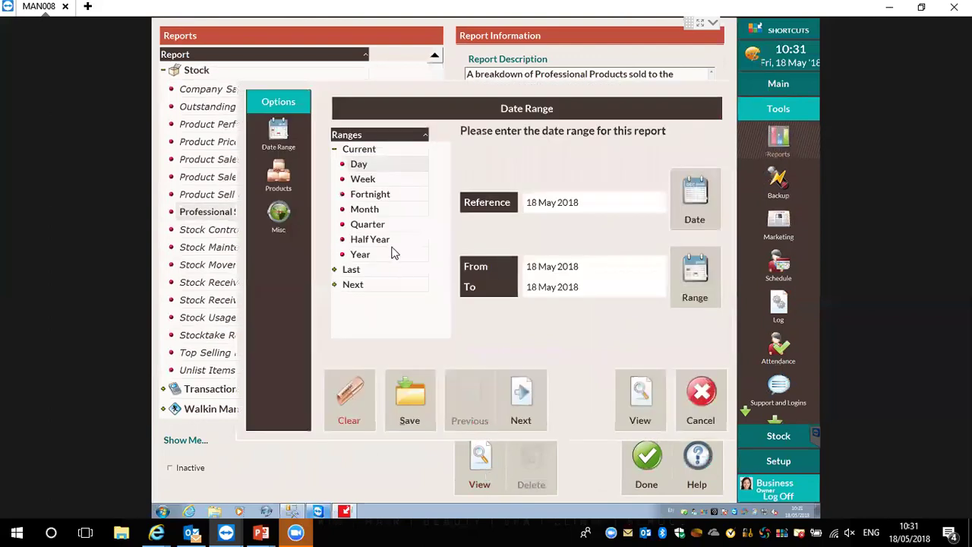
click(394, 253)
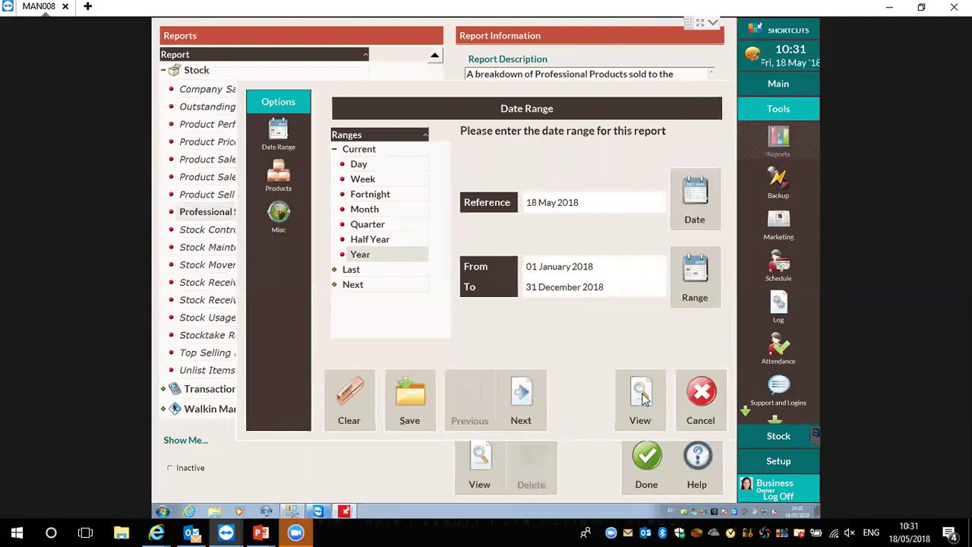
click(616, 398)
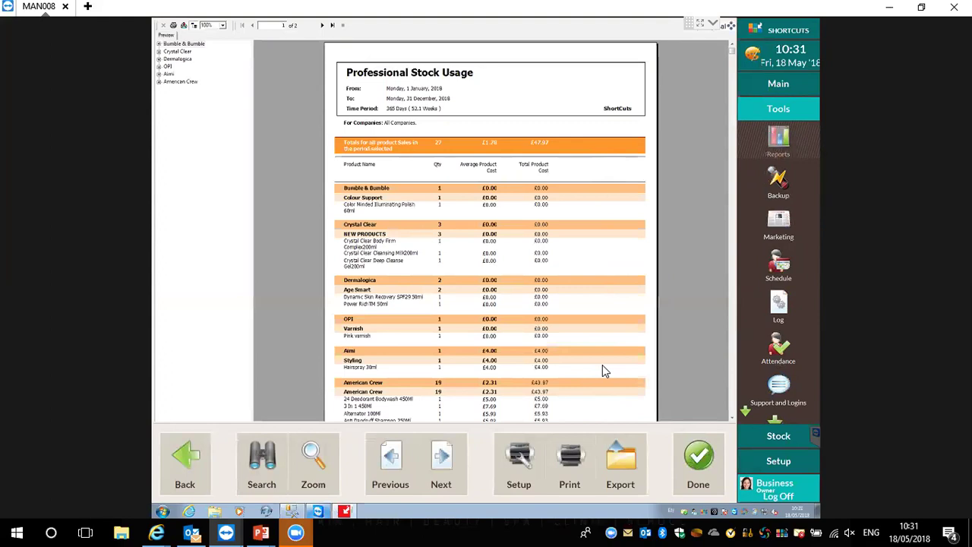
click(322, 25)
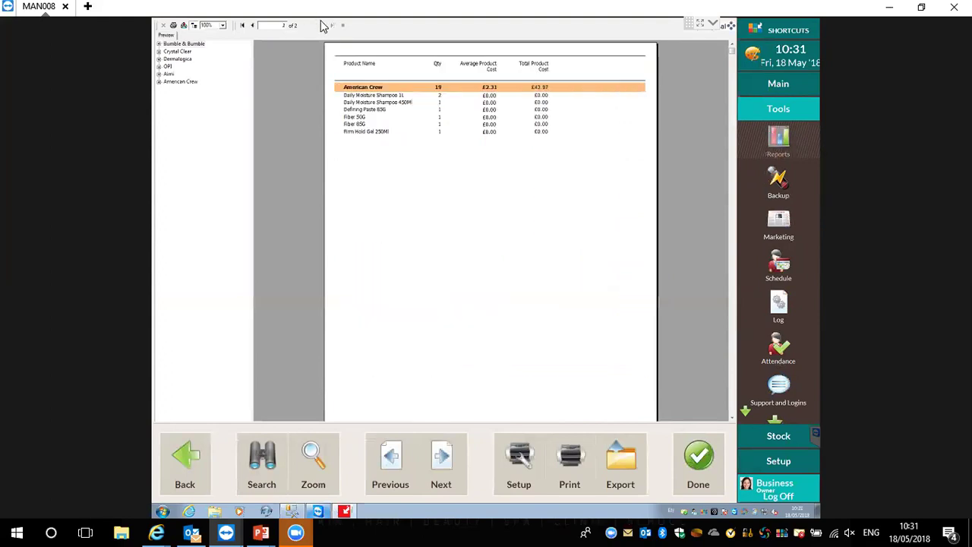
click(252, 26)
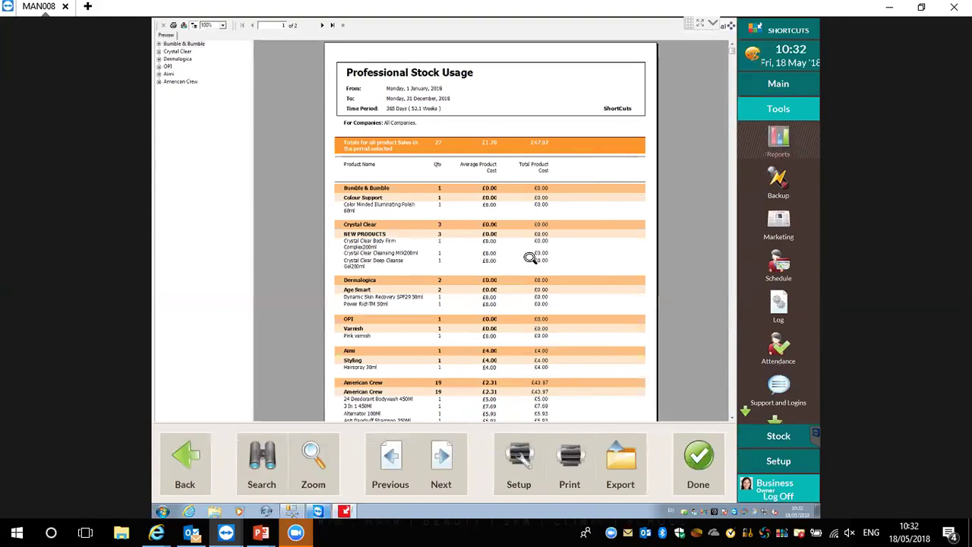
click(699, 463)
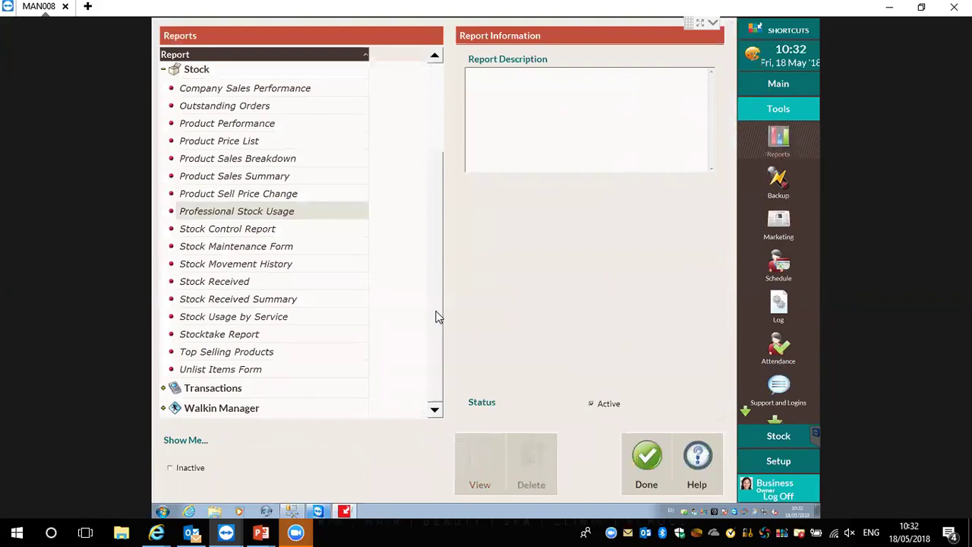
Run the Top Selling Products report for the current year 2018 and close the preview
click(255, 357)
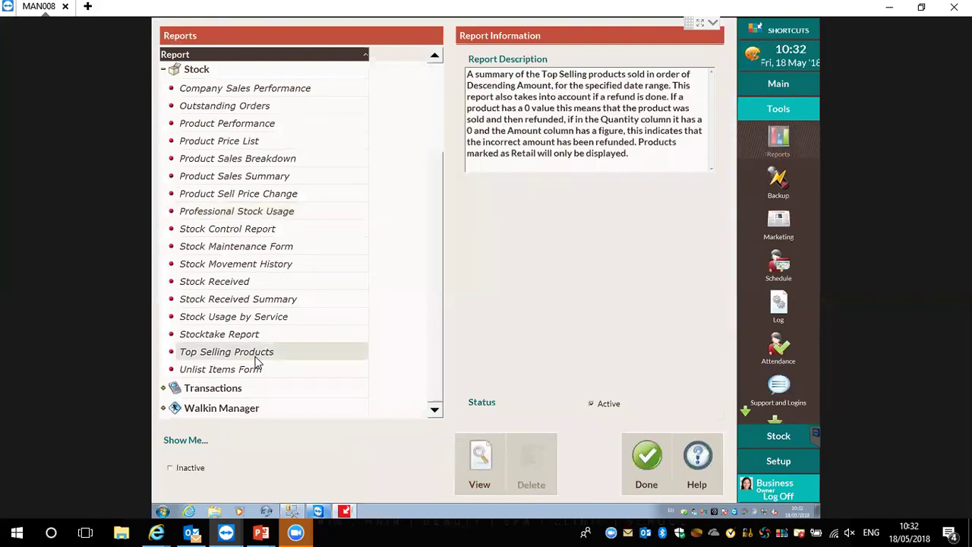
click(493, 483)
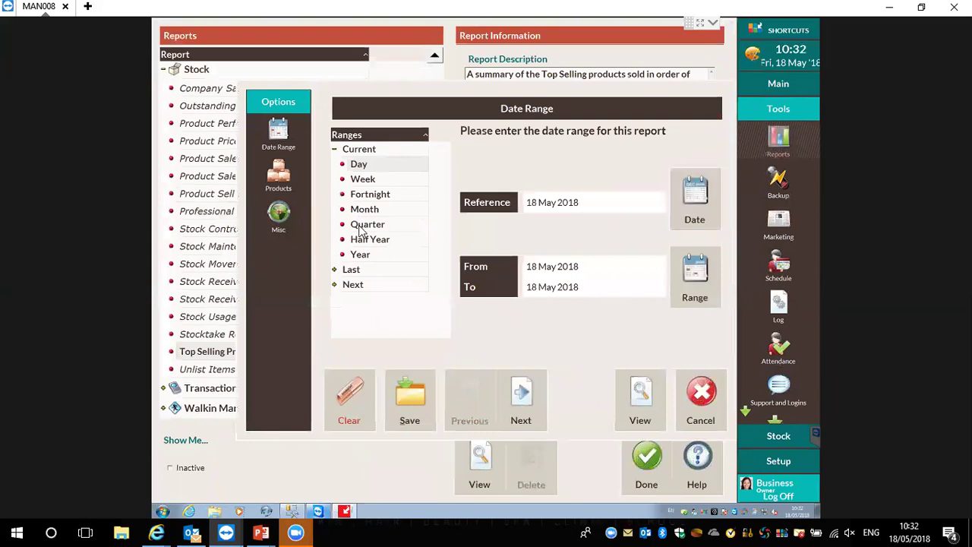
click(370, 256)
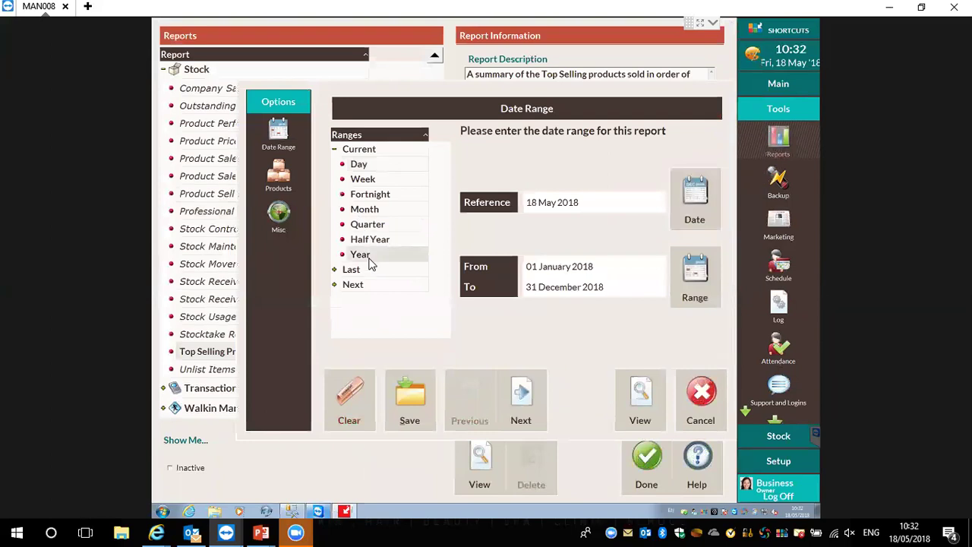
click(656, 407)
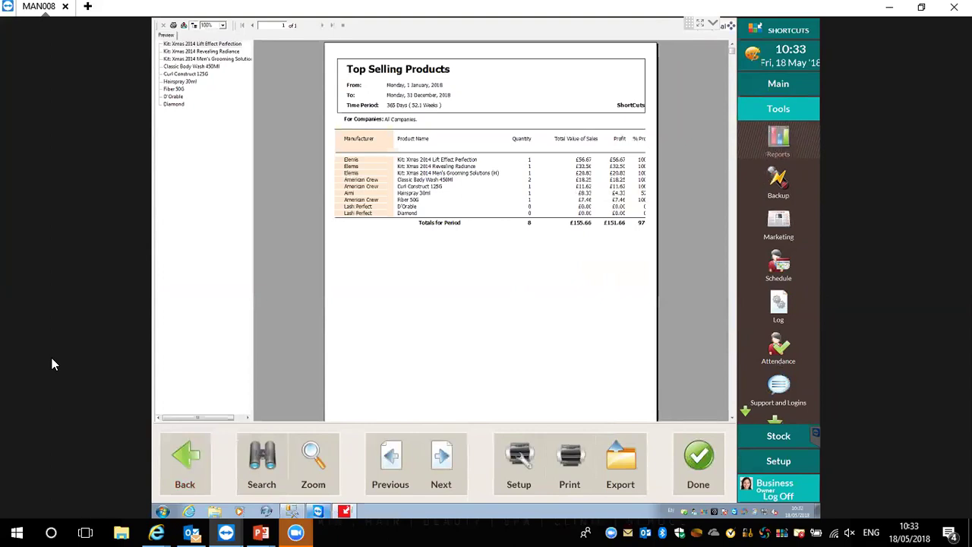
click(699, 479)
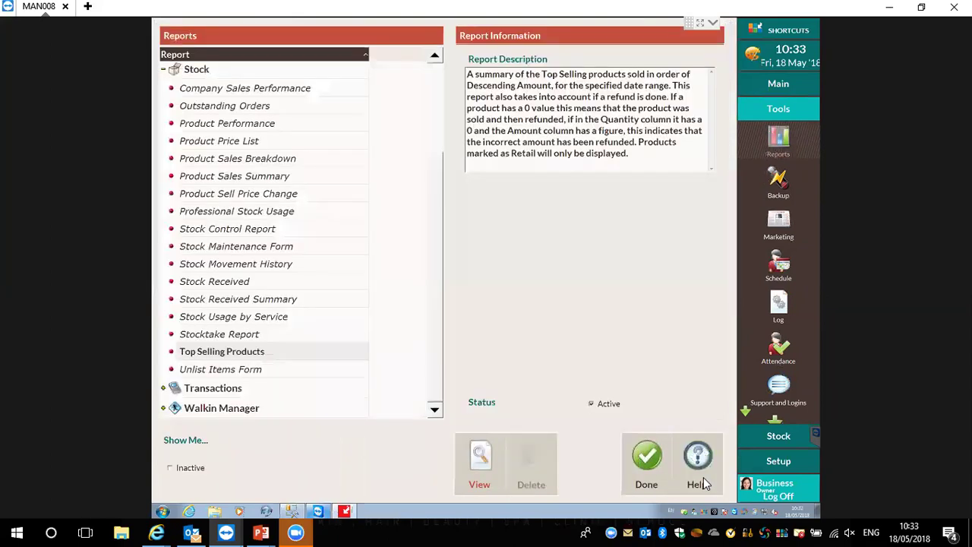
Leave reports, open Stock > Bundling, and cancel product selection without adding any product
click(646, 458)
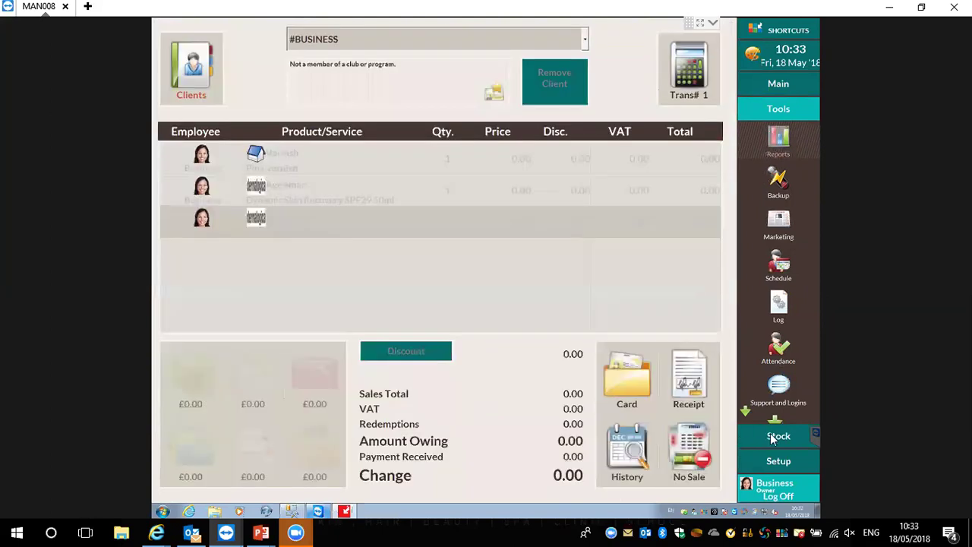
click(776, 437)
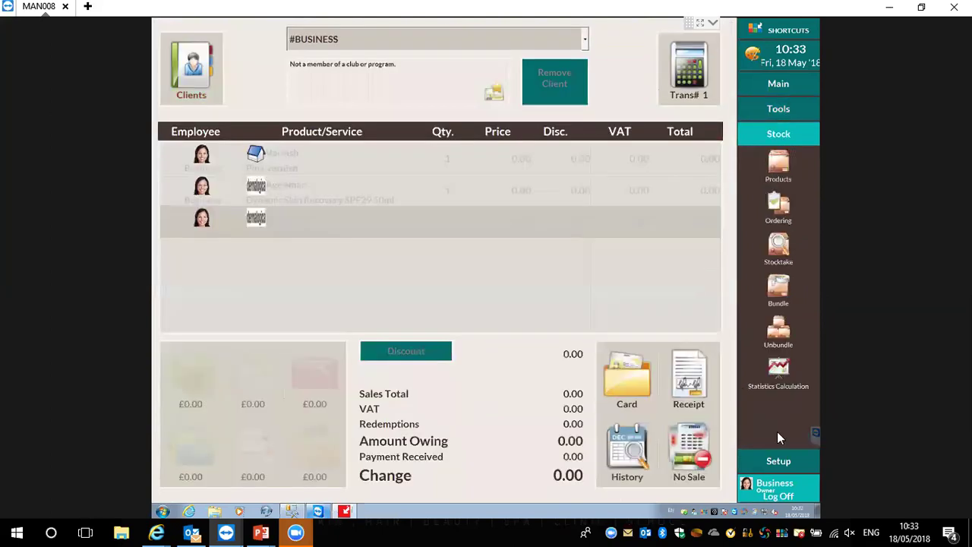
click(778, 285)
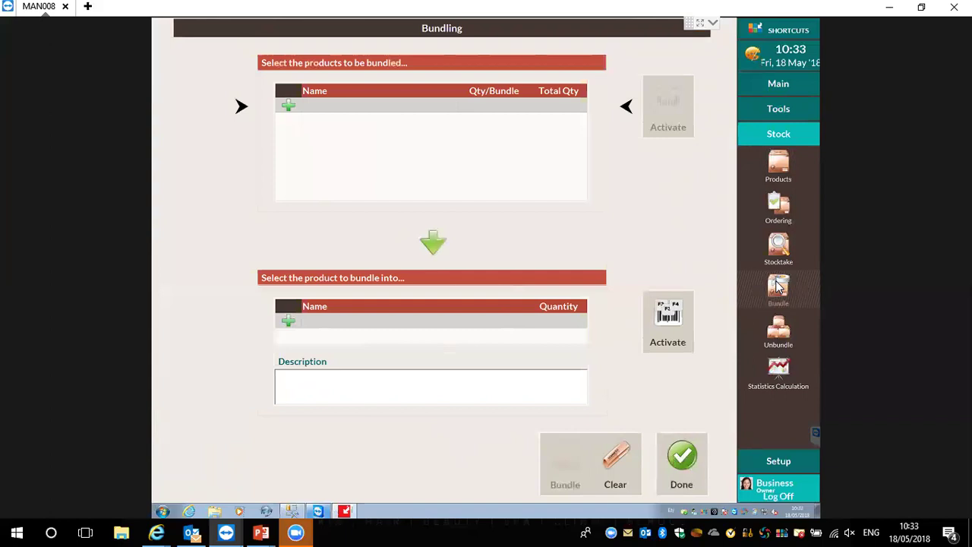
click(288, 106)
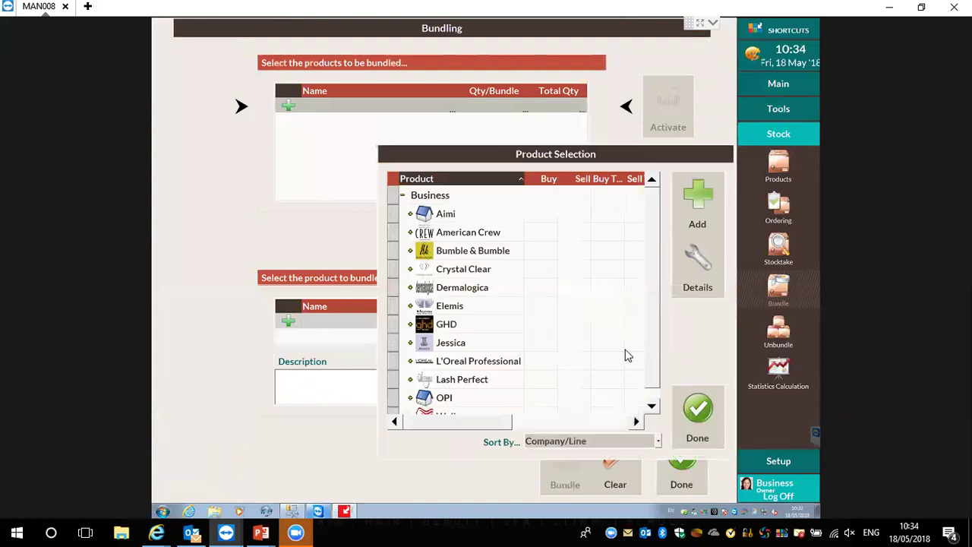
click(696, 414)
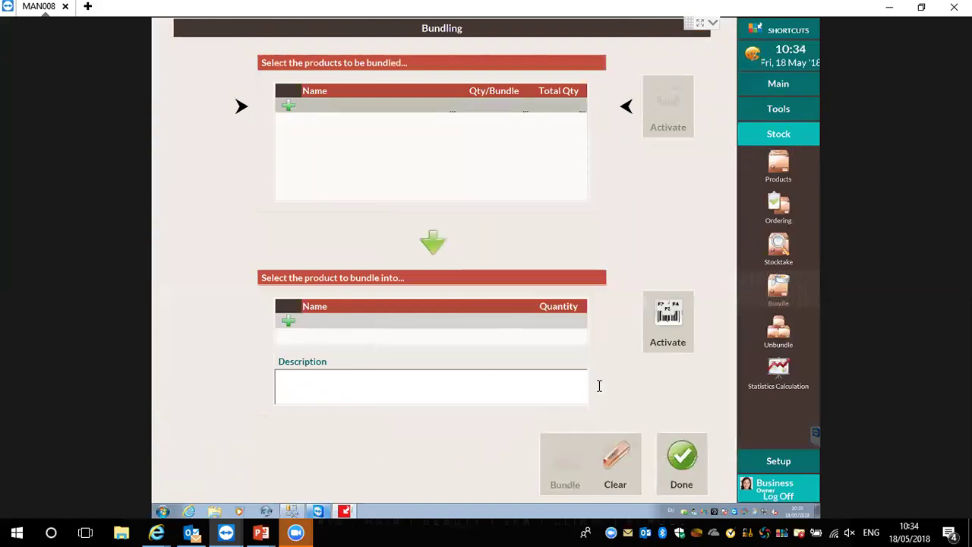
View the Unbundle screen, then close it and Bundling to return to the sale
click(782, 347)
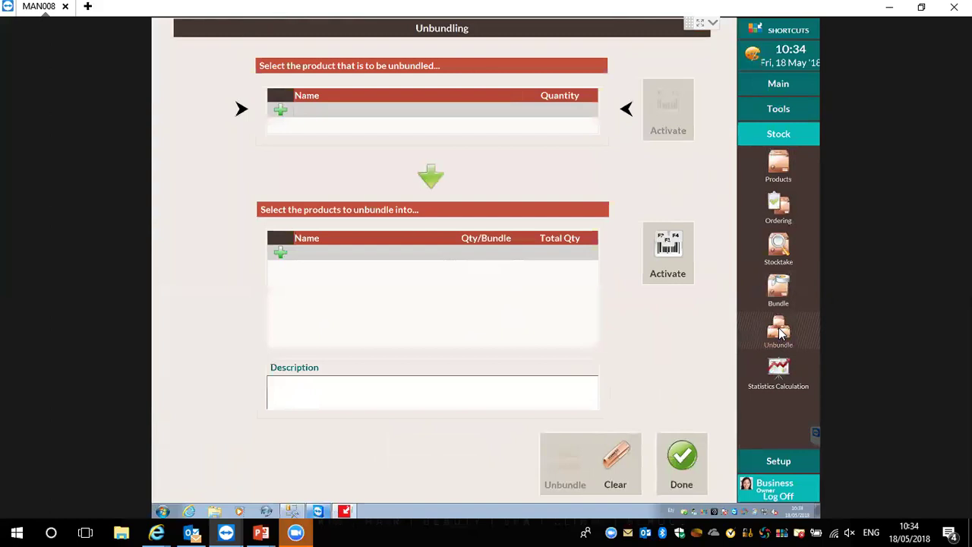
click(699, 461)
click(694, 454)
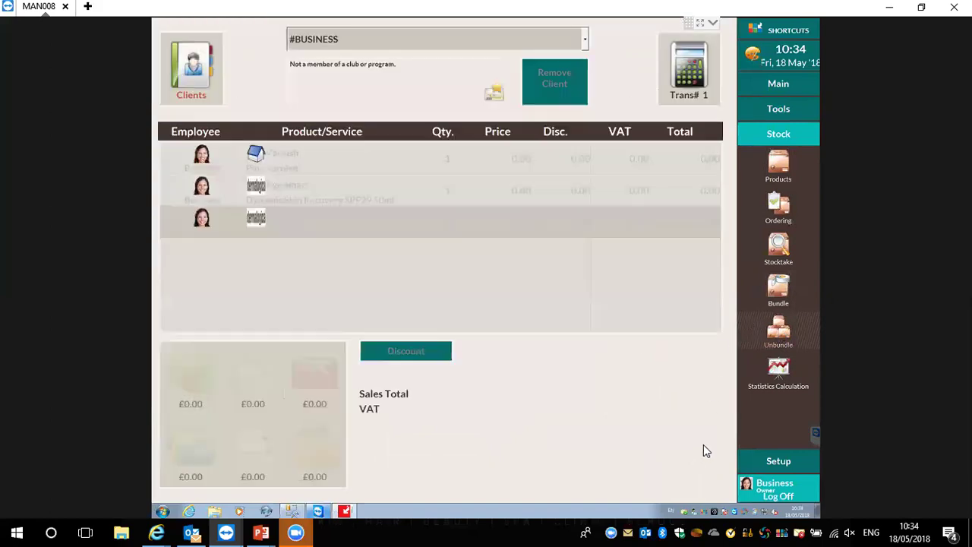
Set Statistics Calculation to American Crew, all lines, start 29/04/2018, 10% seasonal uplift, then close it
click(779, 369)
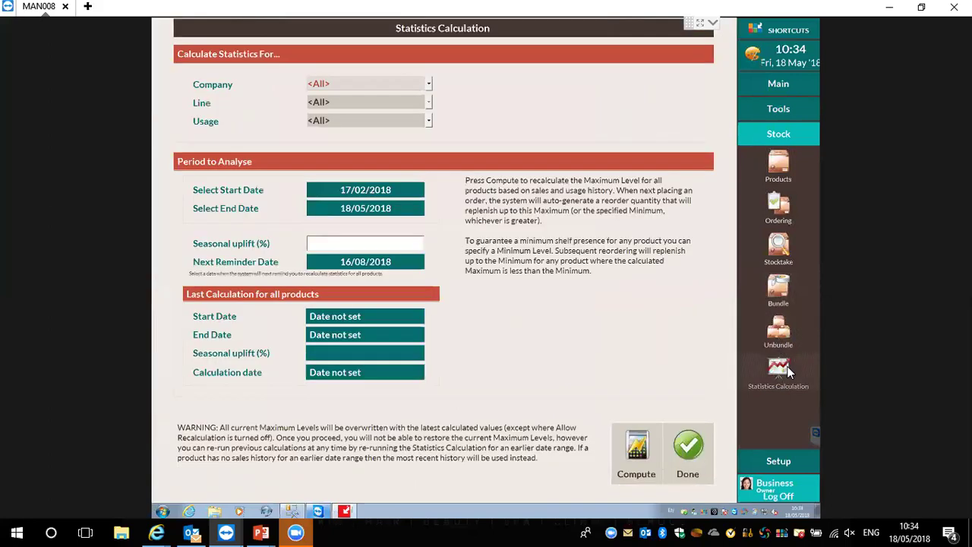
click(391, 85)
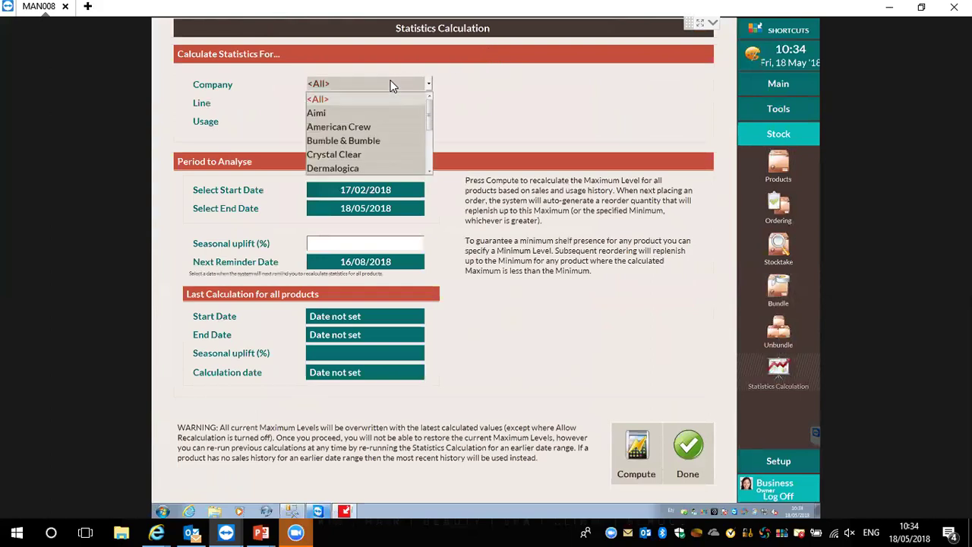
click(363, 129)
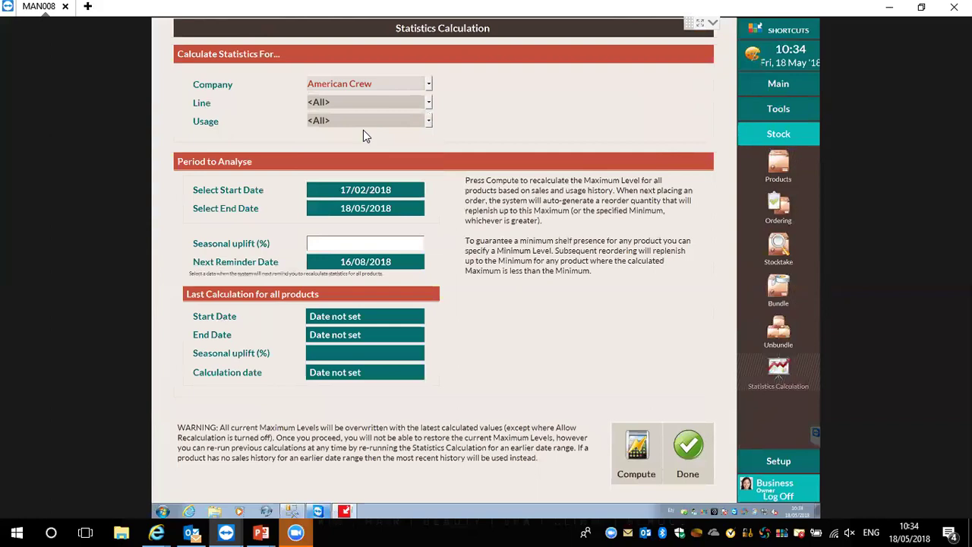
click(350, 103)
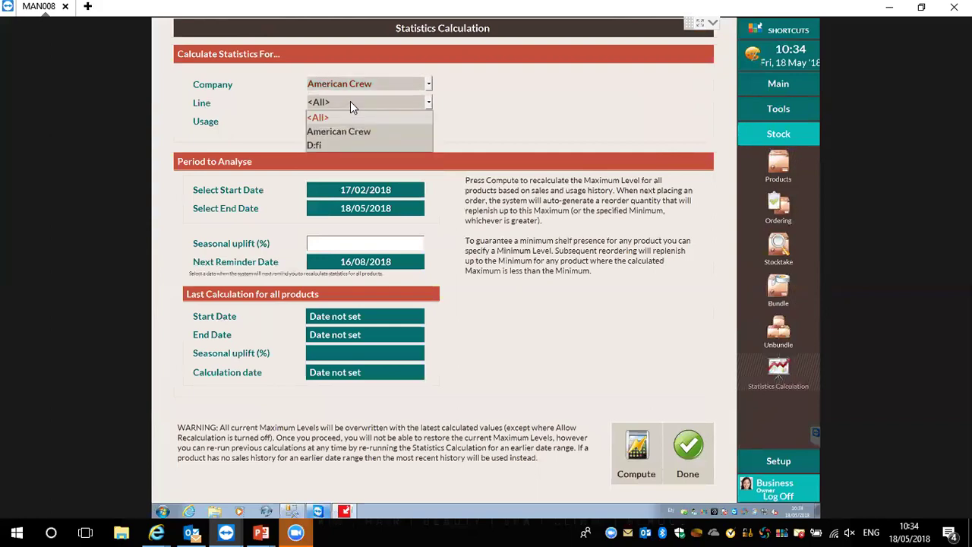
click(479, 113)
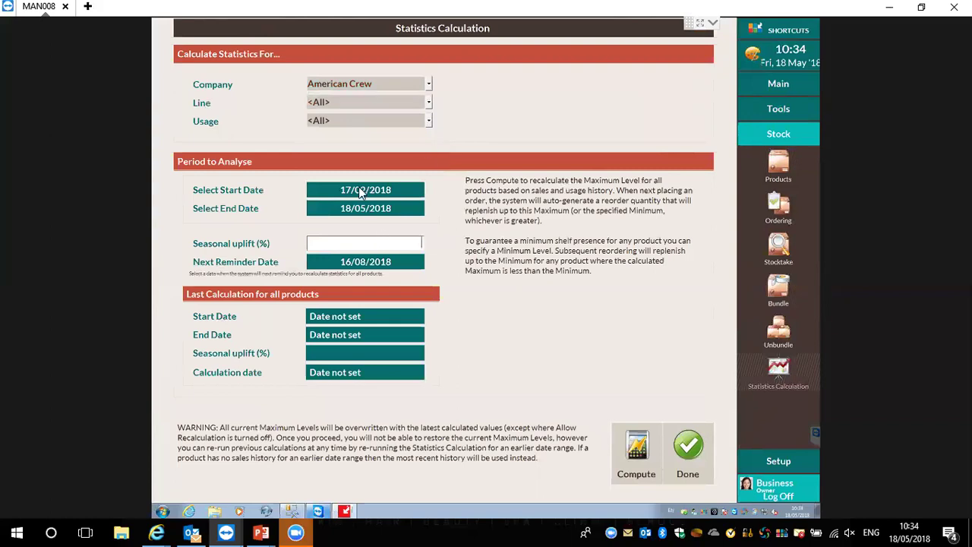
click(361, 193)
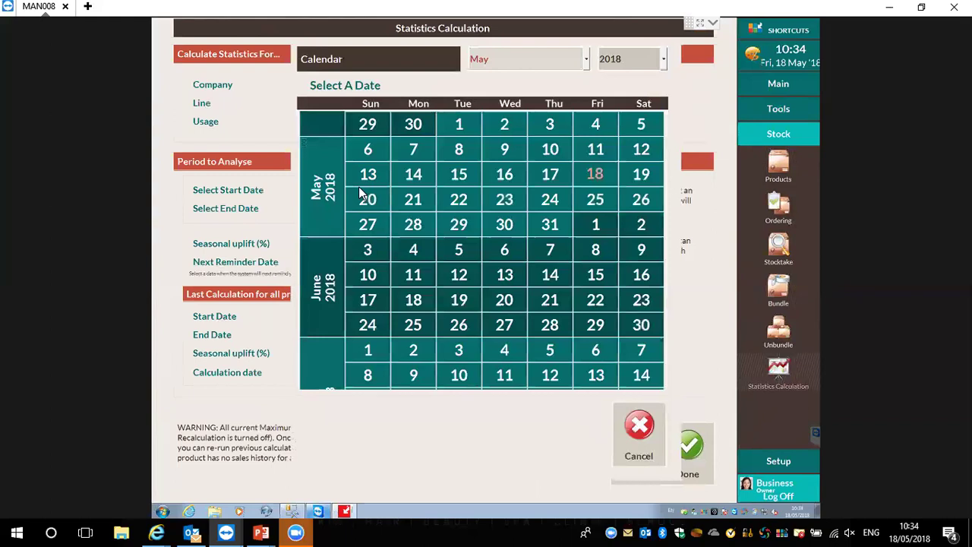
click(370, 125)
click(374, 241)
text(10)
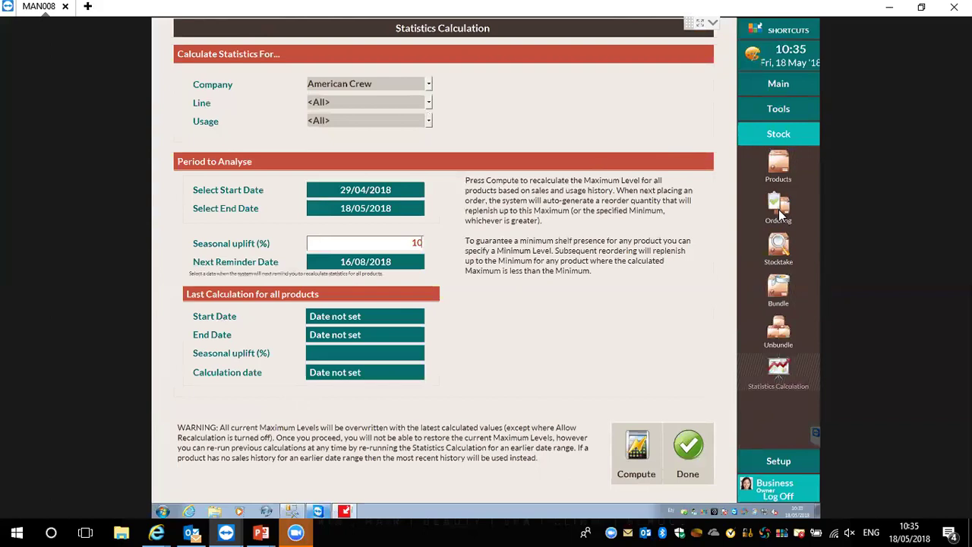
click(681, 464)
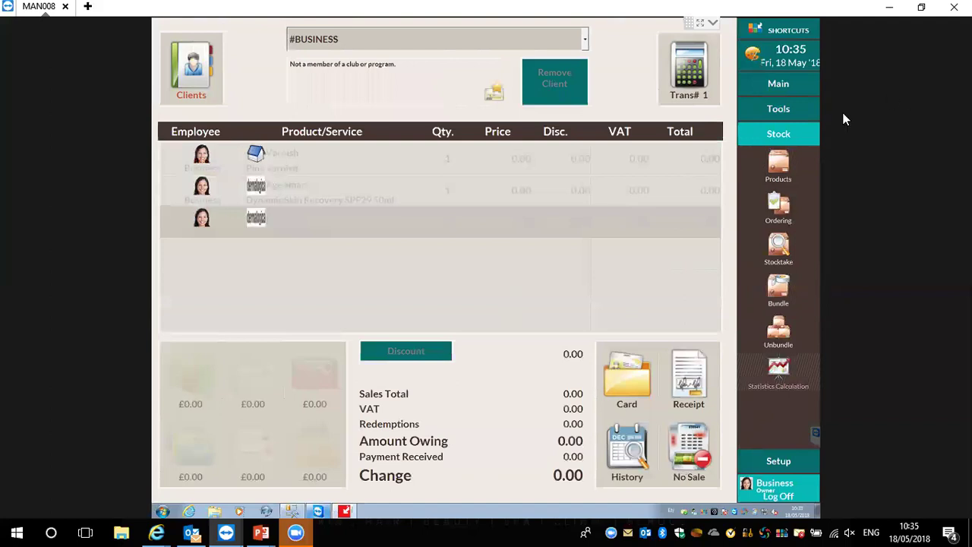
Open Stock > Products and expand American Crew to show its American Crew and D:fi lines
click(781, 162)
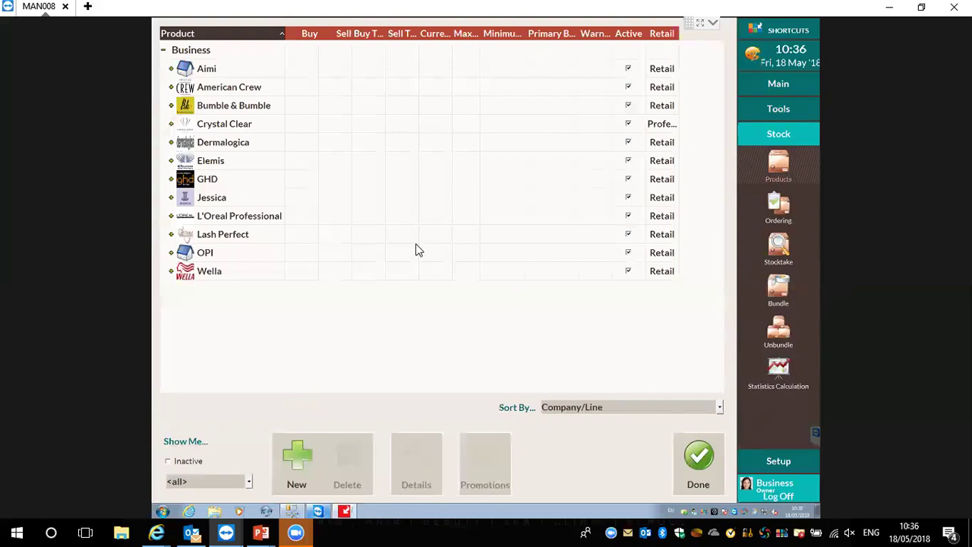
click(171, 87)
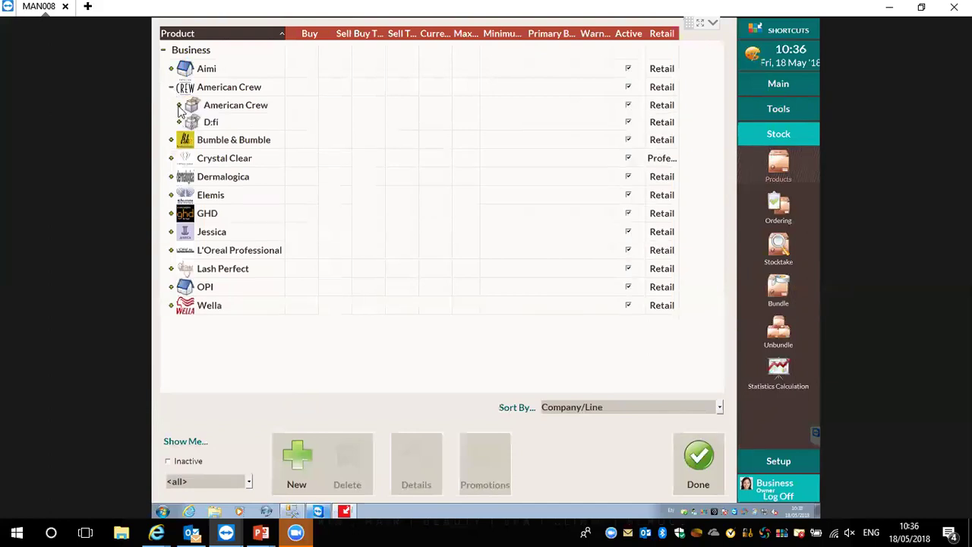
Review the 3 In 1 450Ml product's Movement History via Details, then close details and the product list
click(179, 105)
click(228, 124)
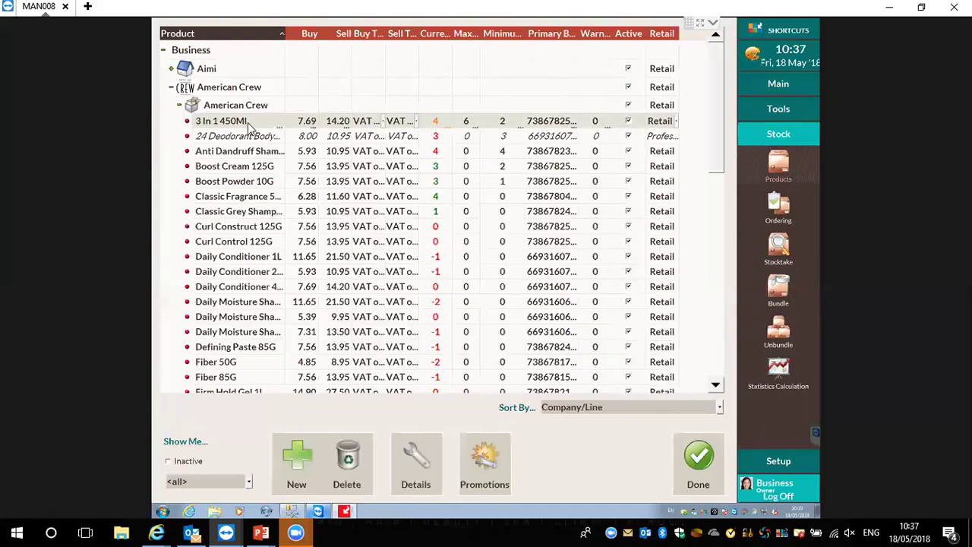
right_click(247, 123)
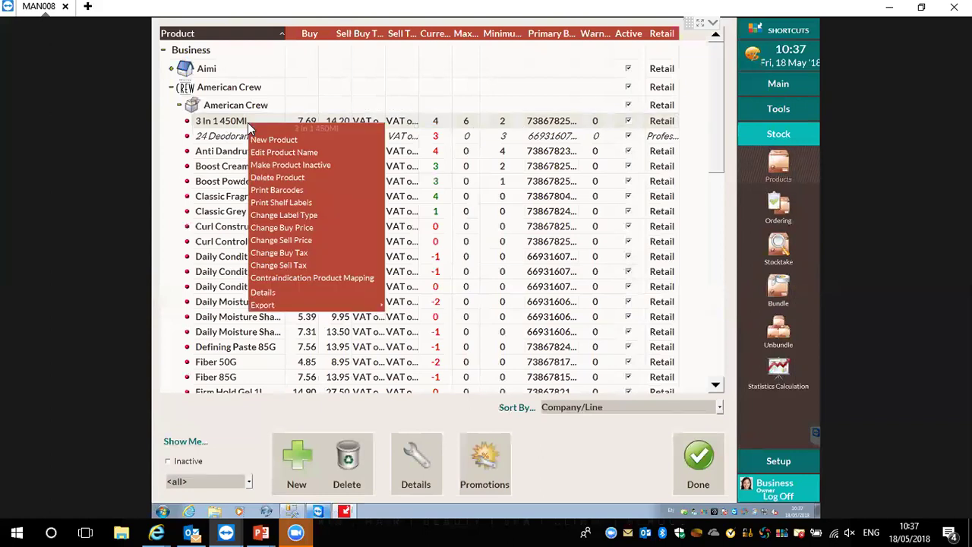
click(268, 291)
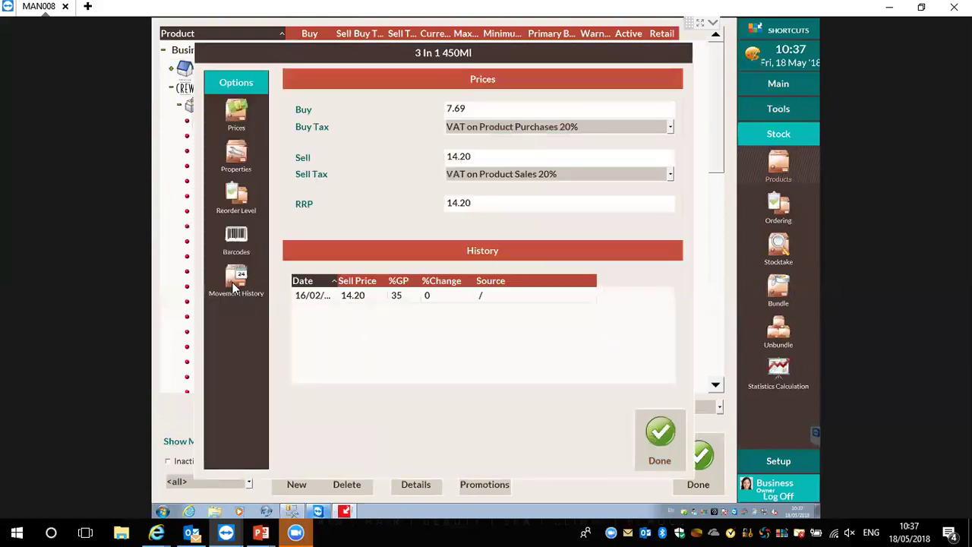
click(235, 286)
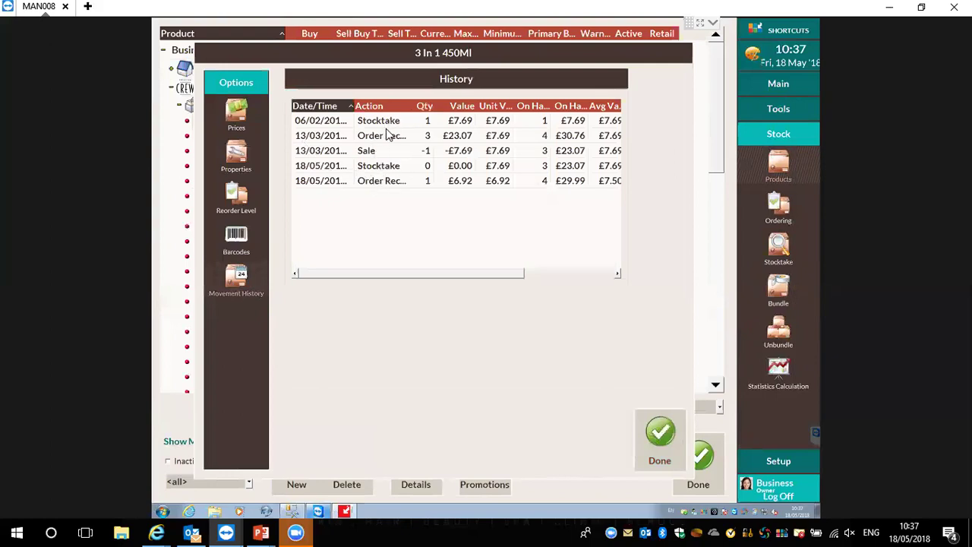
drag(384, 276, 545, 285)
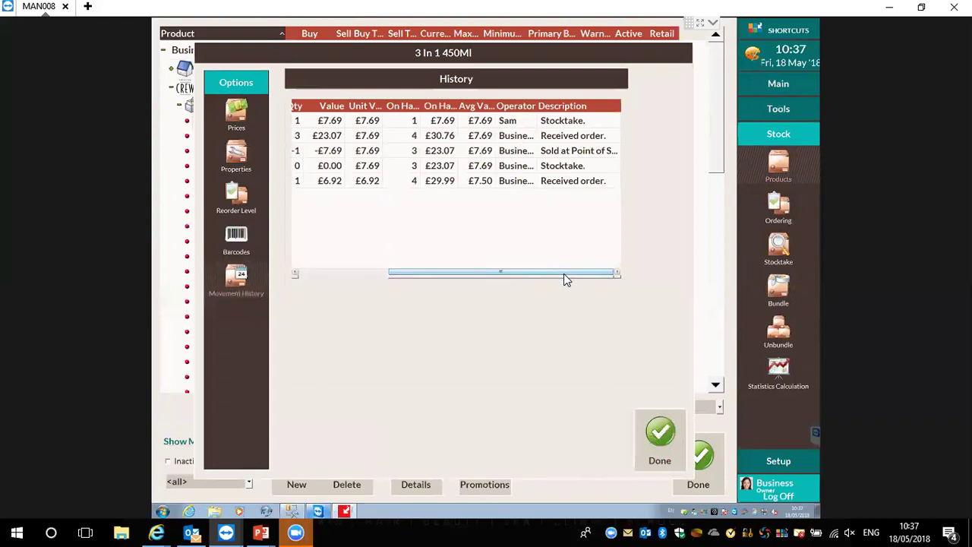
drag(496, 272, 407, 278)
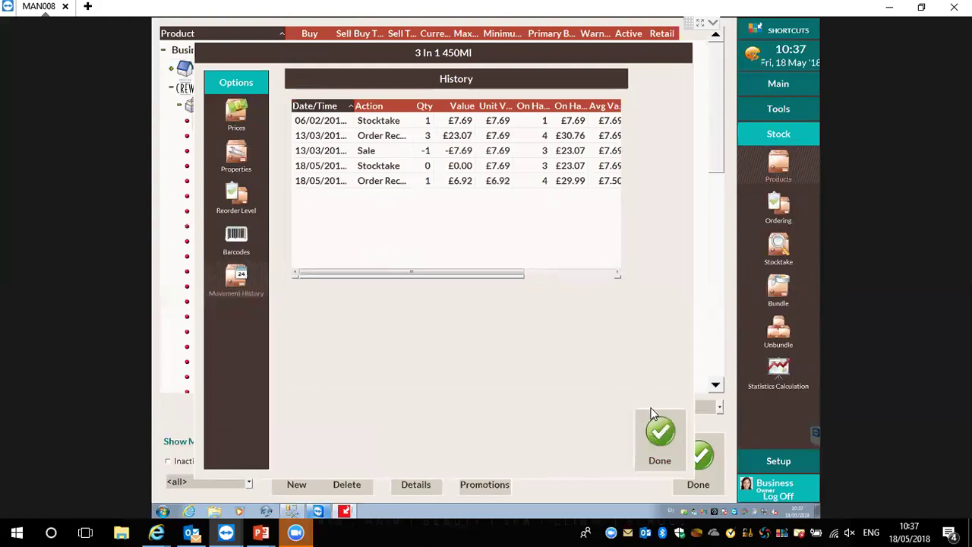
click(659, 429)
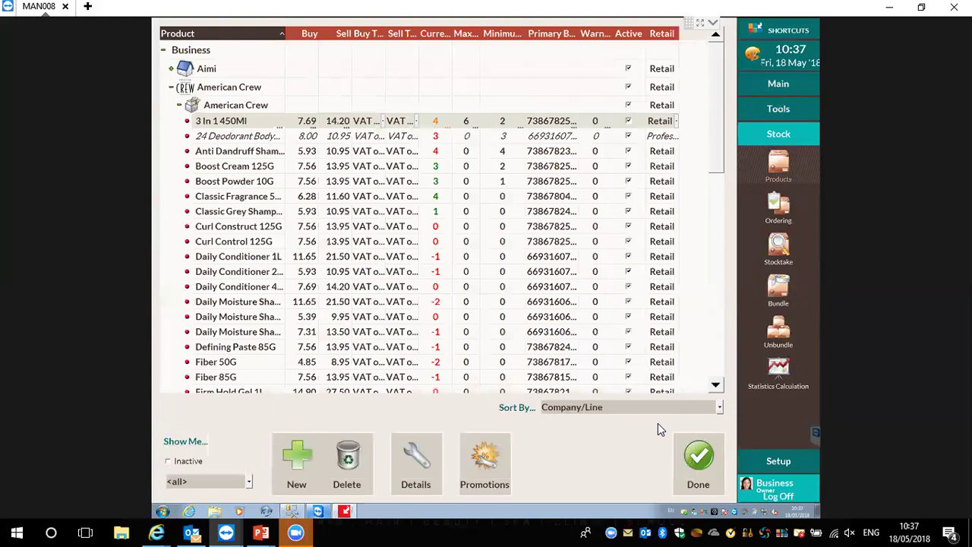
click(705, 460)
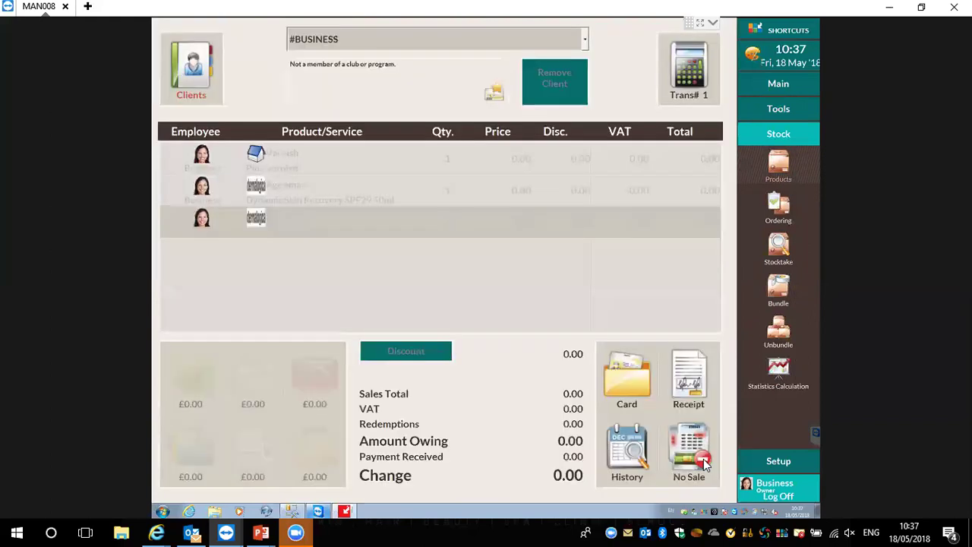